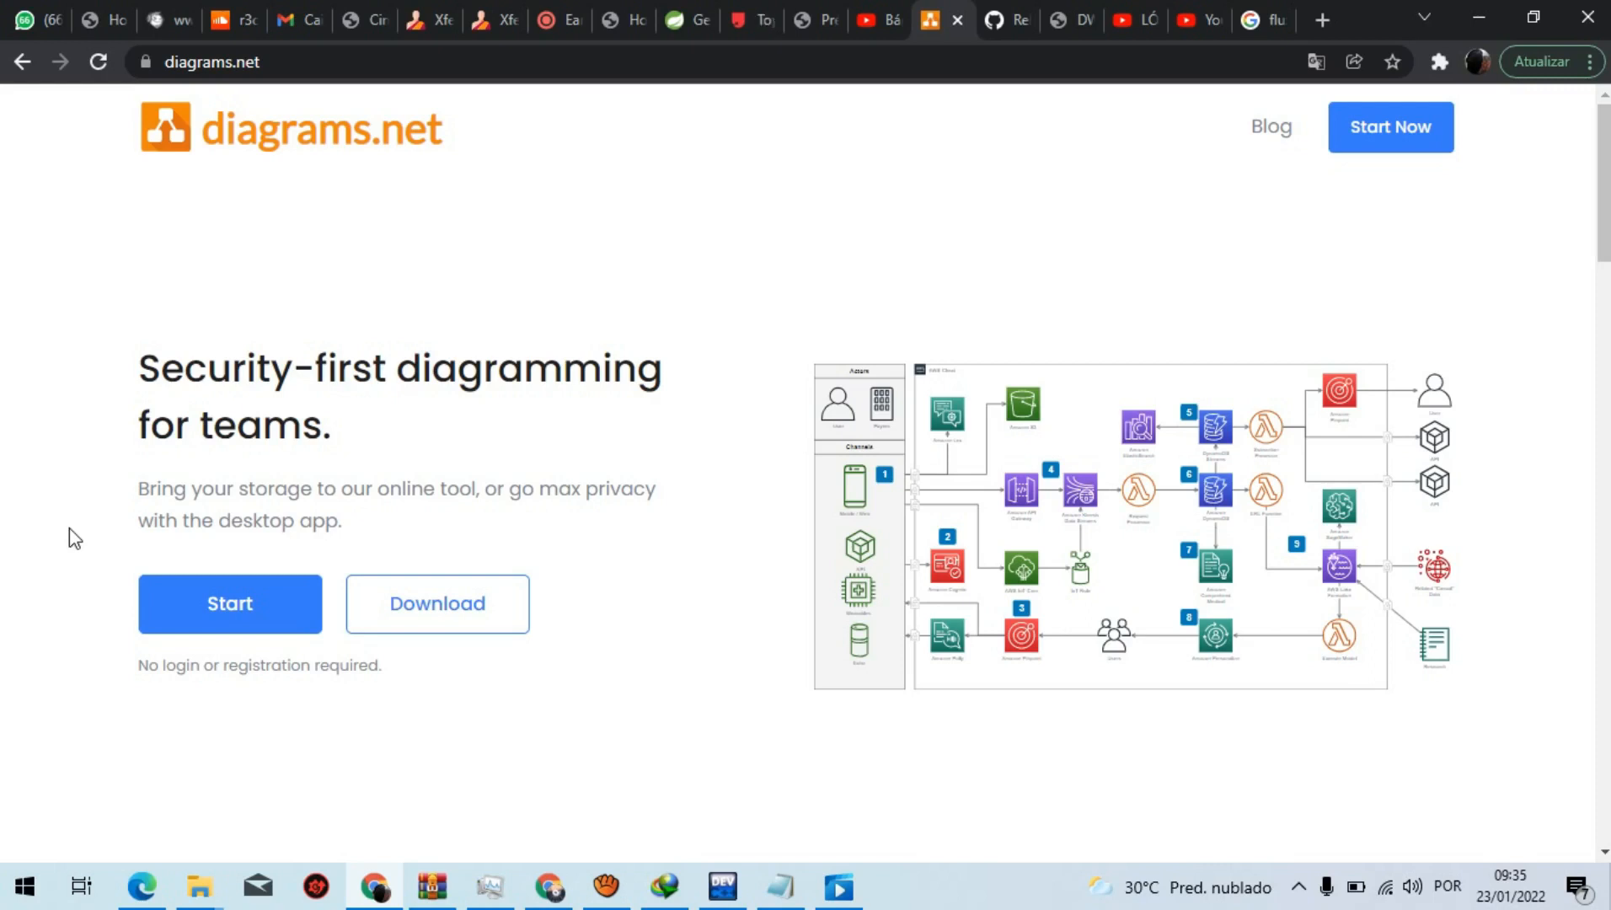
Step: Reveal the full diagrams.net address and open the desktop app's download page, dismissing the translation offer
left_click(293, 61)
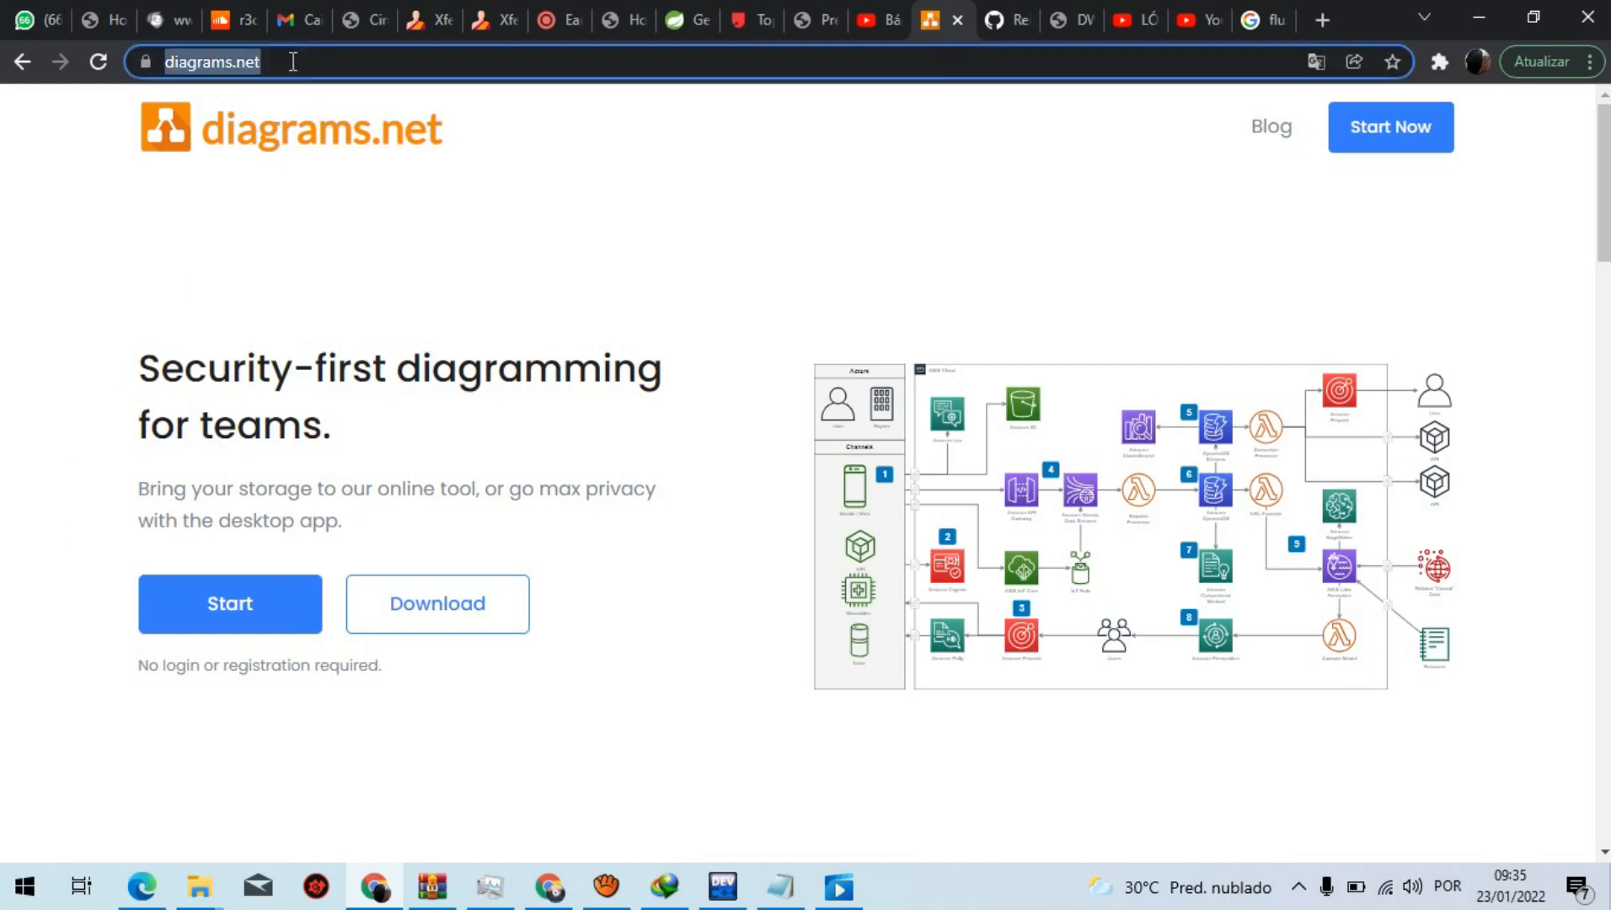
left_click(294, 62)
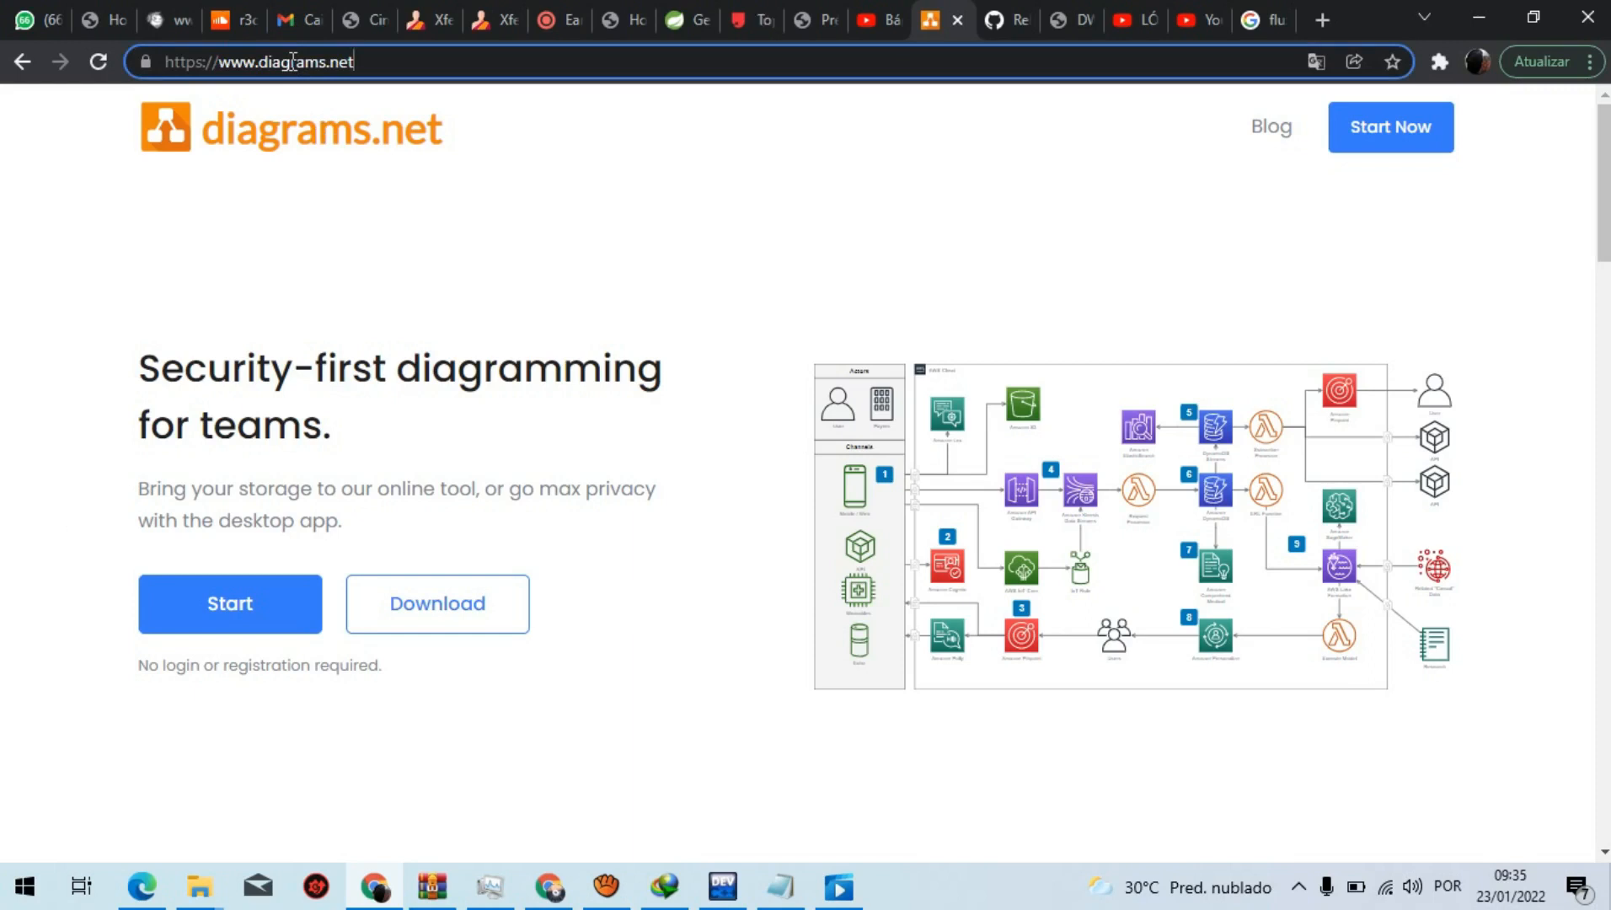
left_click_drag(219, 61, 386, 60)
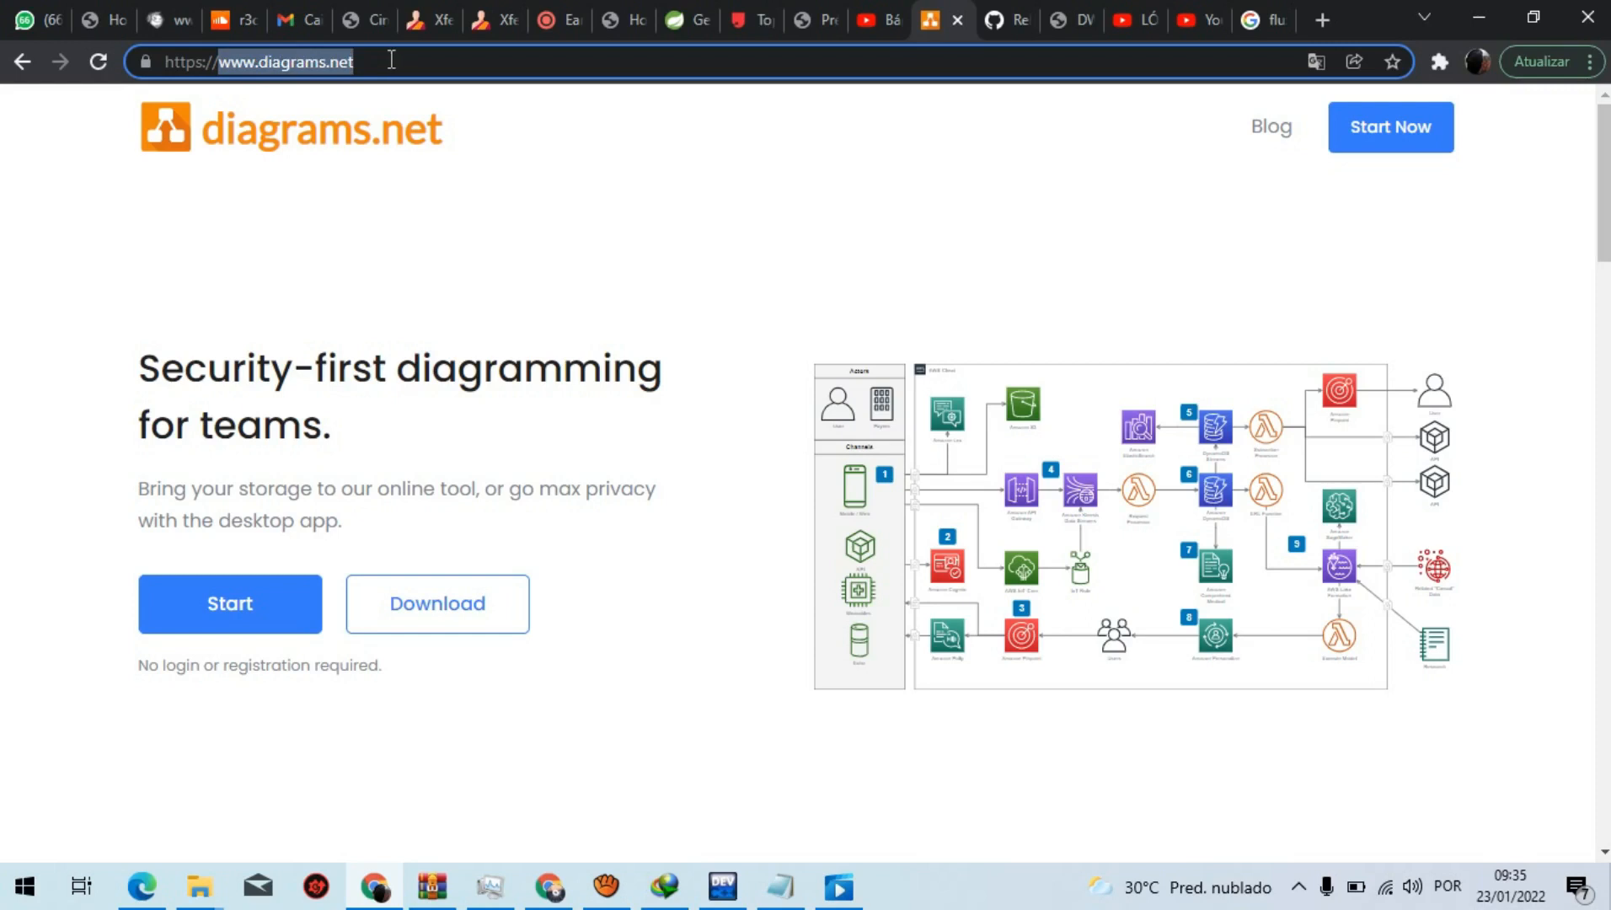
left_click(390, 60)
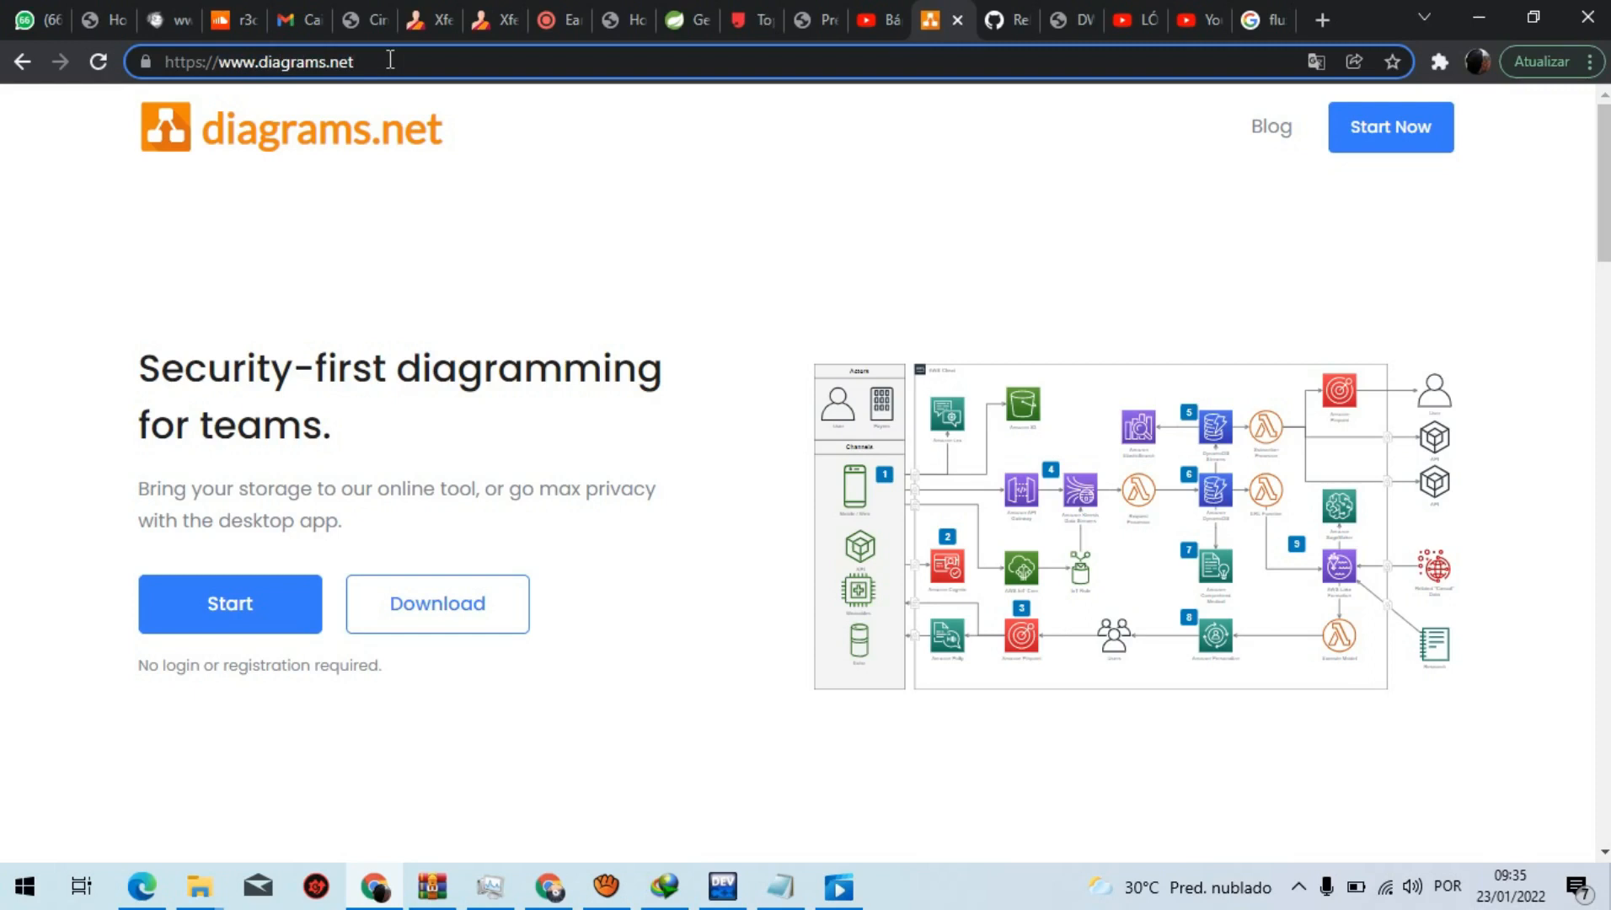
left_click(425, 195)
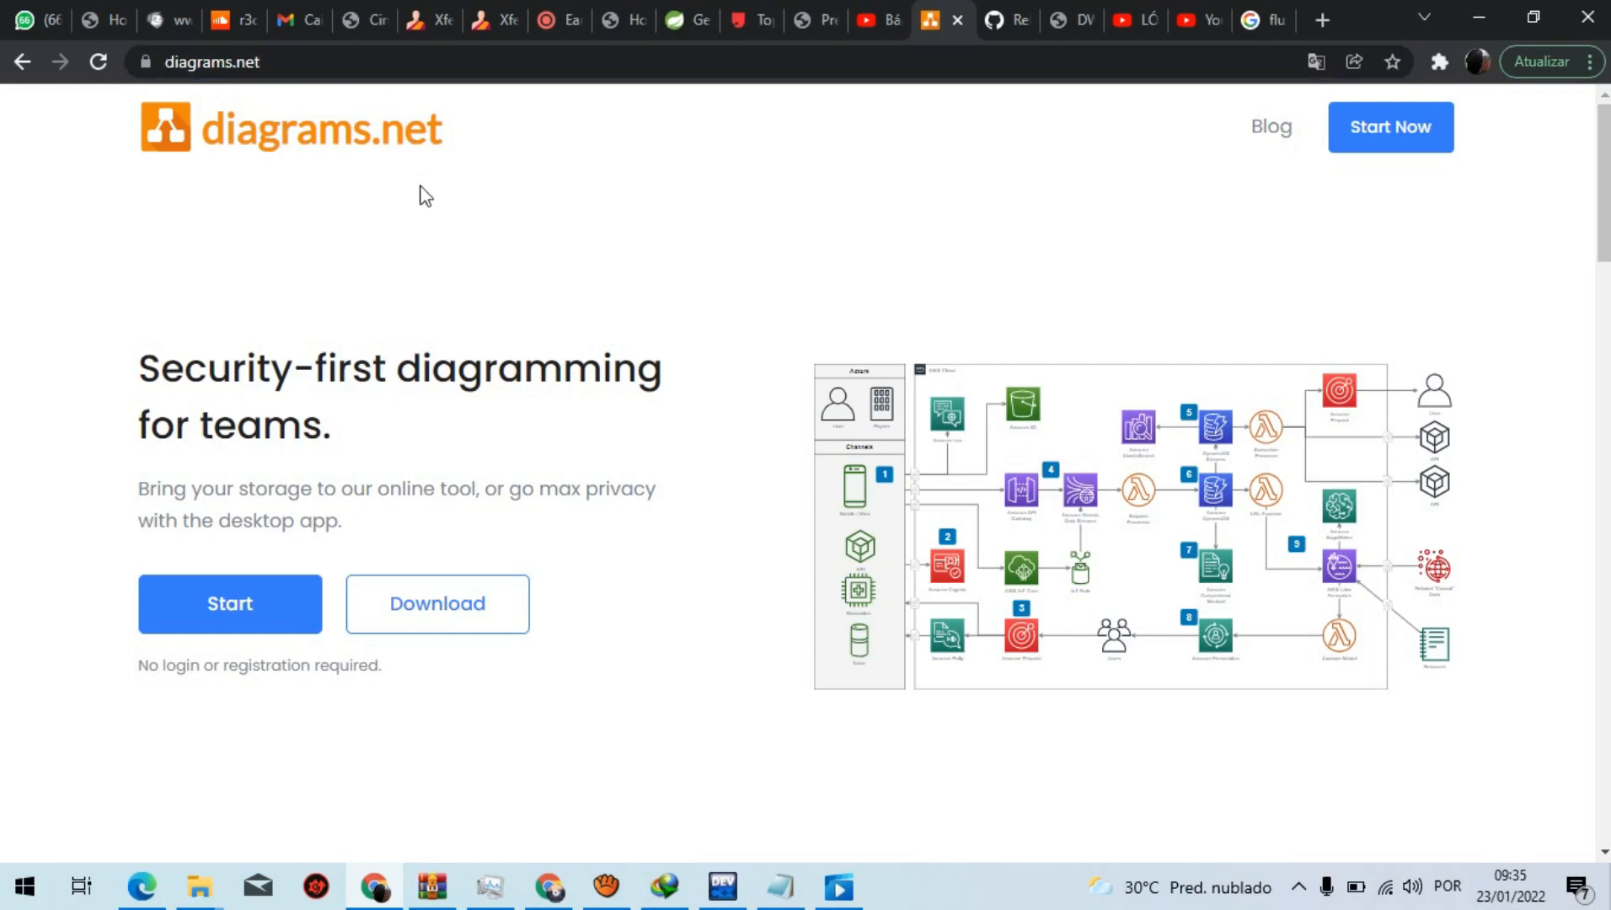
left_click(465, 599)
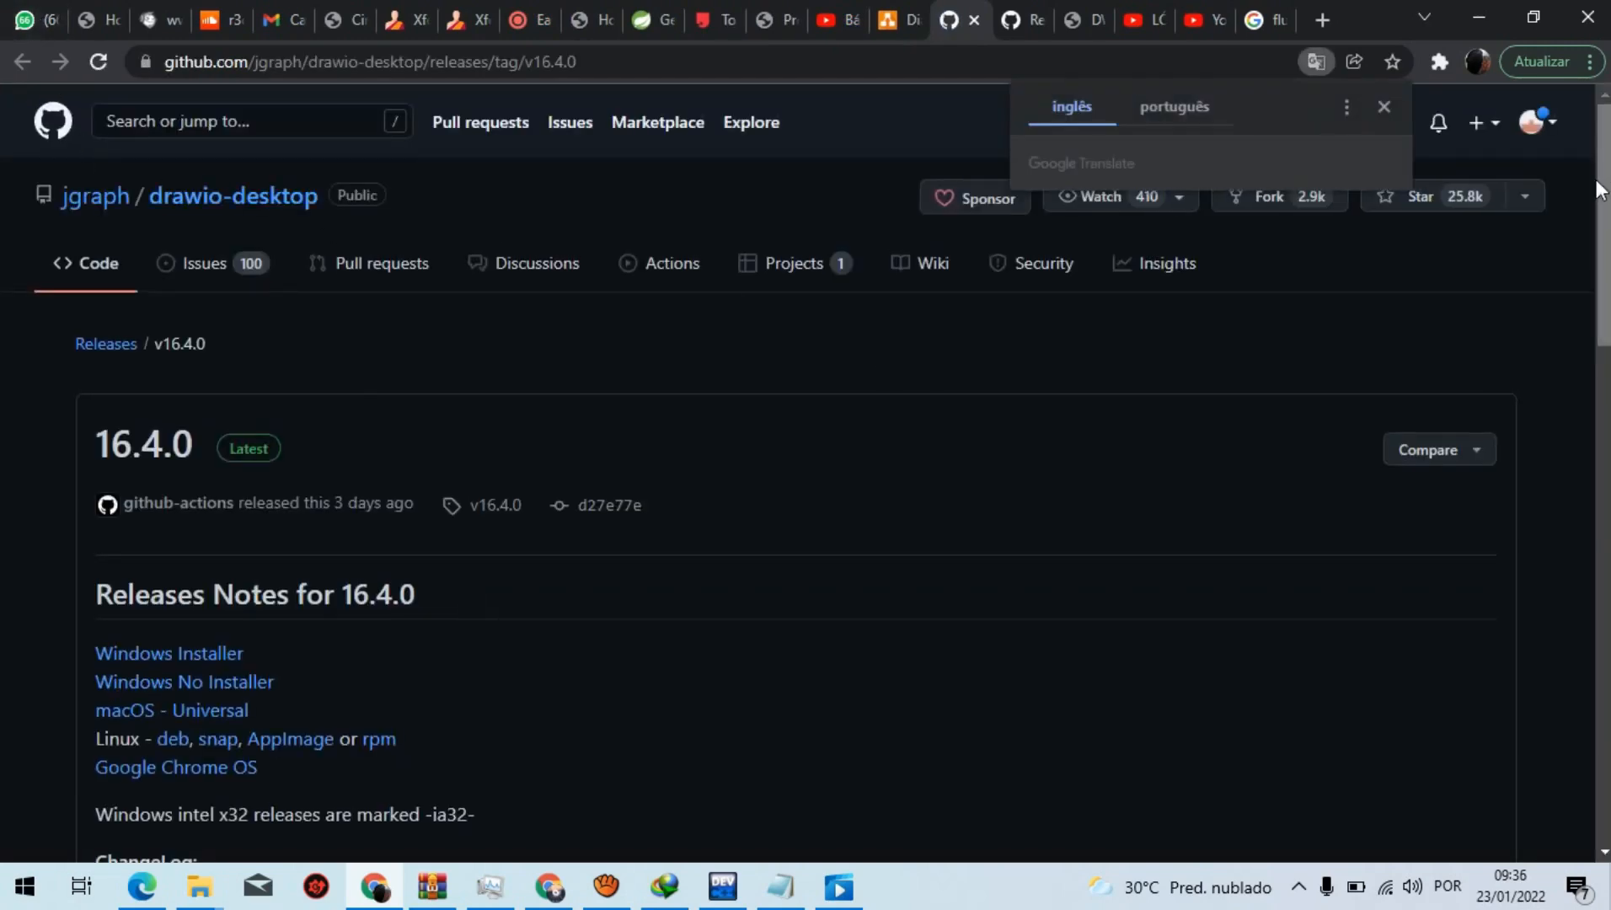
left_click(1384, 106)
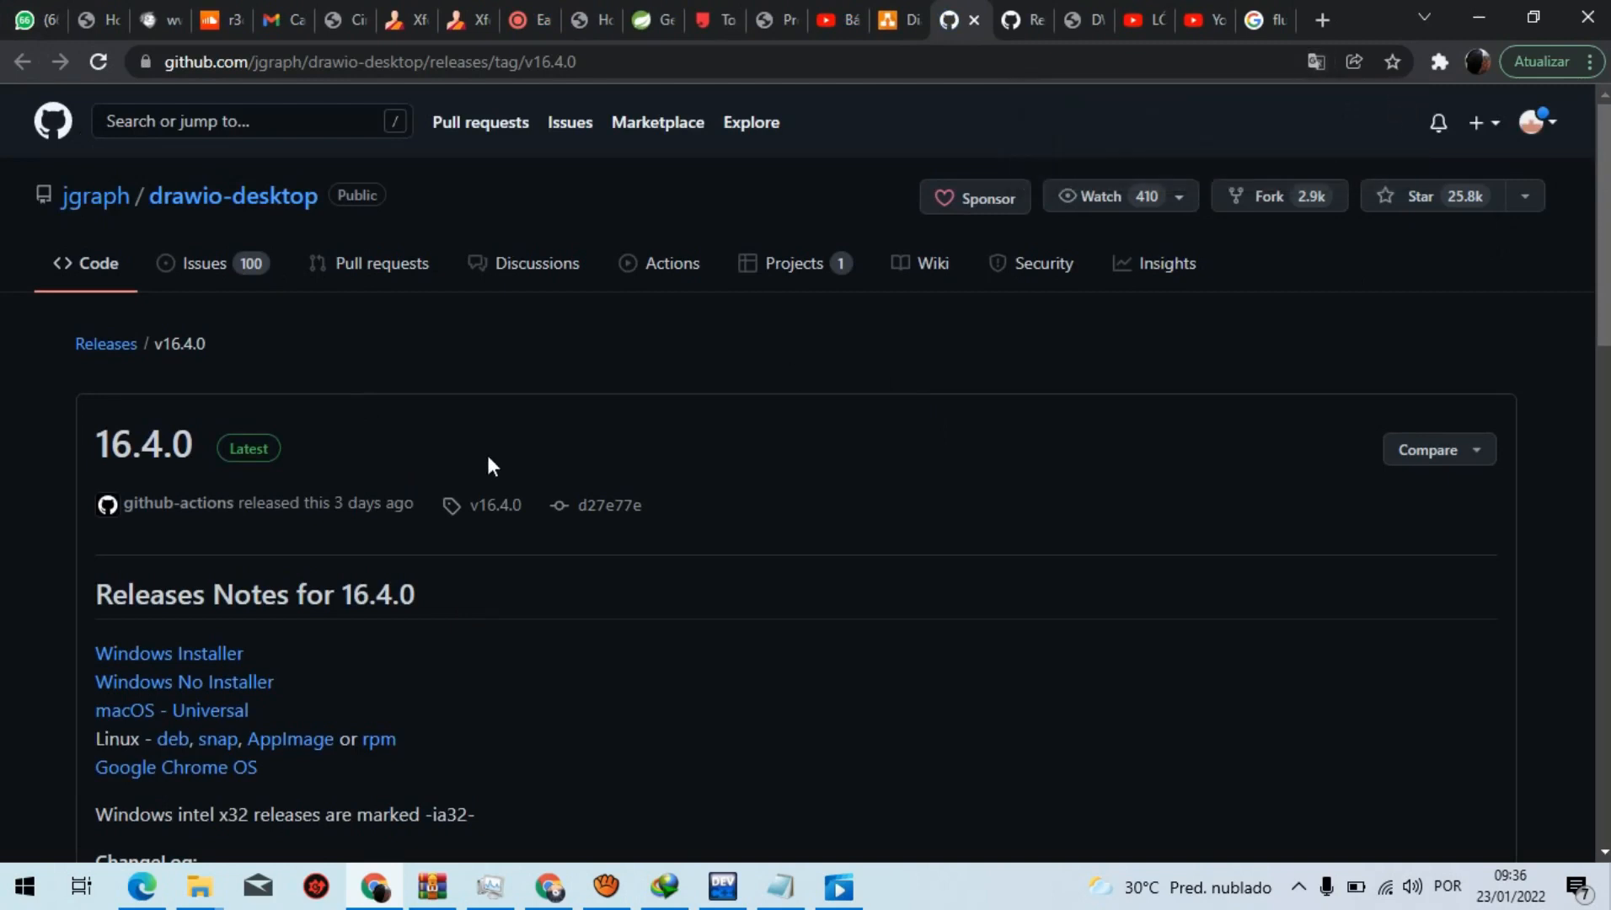
Step: Examine the 16.4.0 release notes, covering the Windows, macOS, Linux and Chrome OS download links, the changelog and the assets
scroll(489, 460, "down", 2)
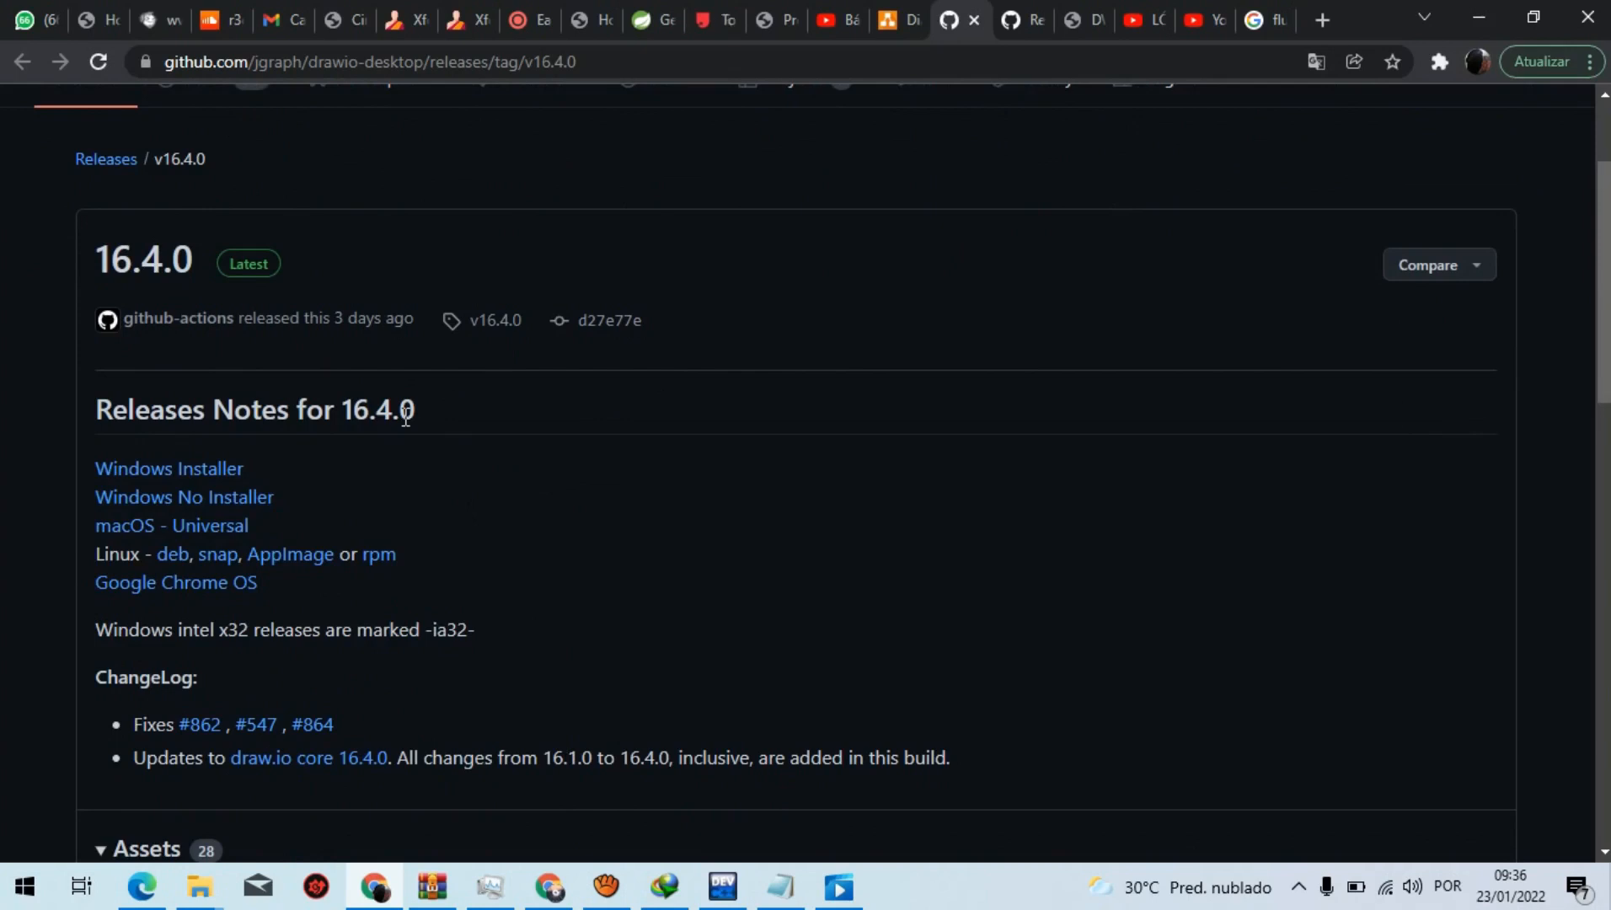
scroll(444, 231, "up", 2)
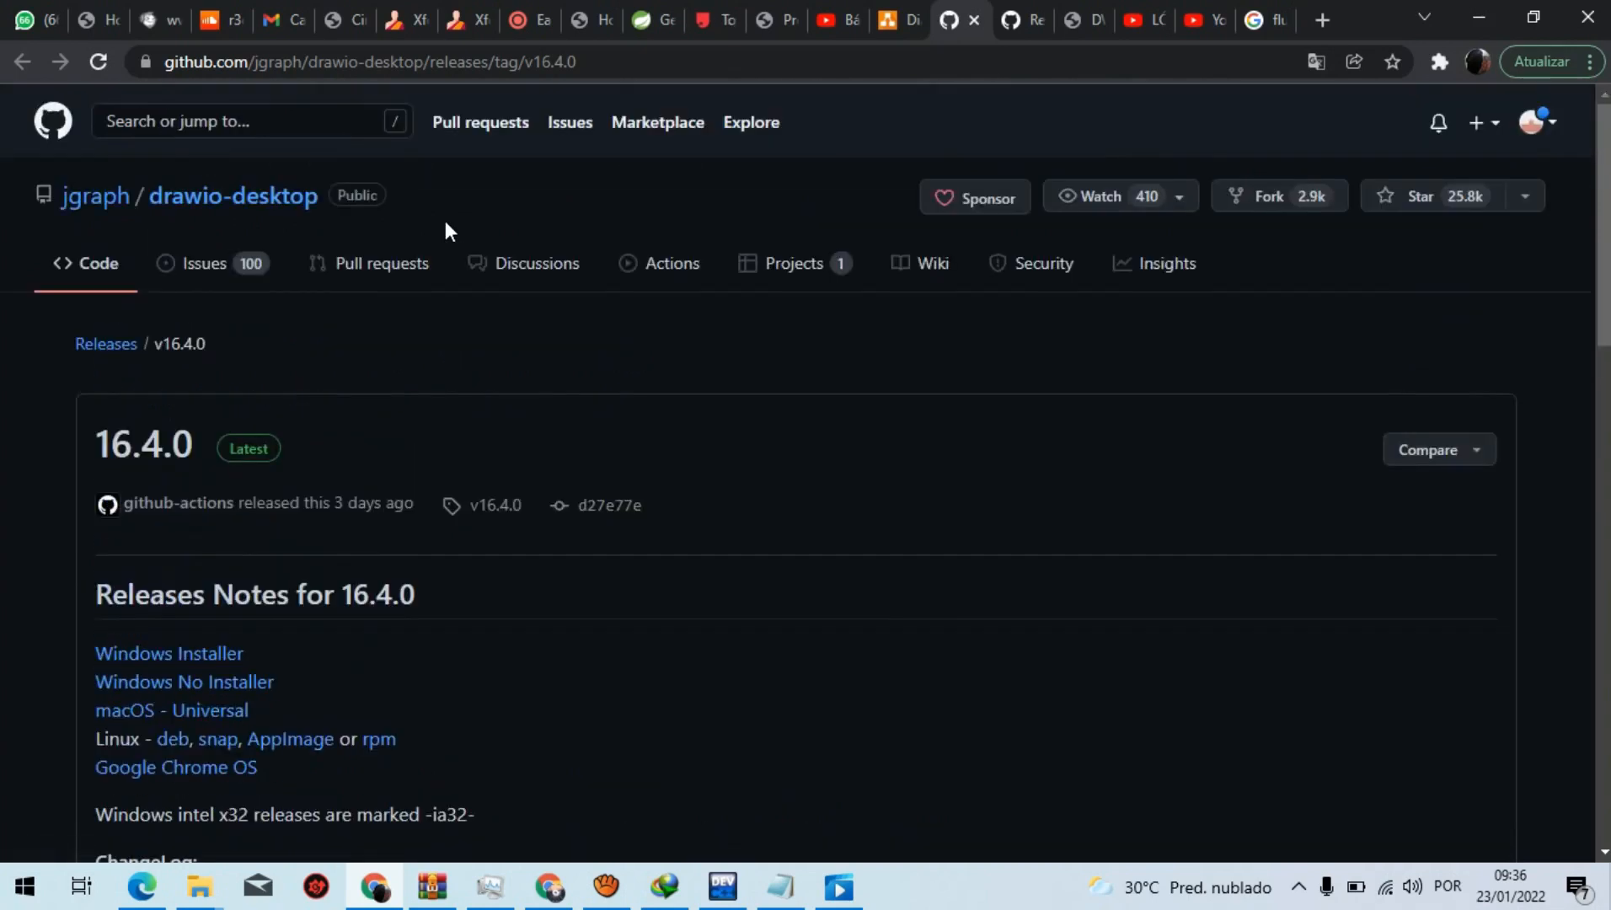
scroll(478, 375, "down", 3)
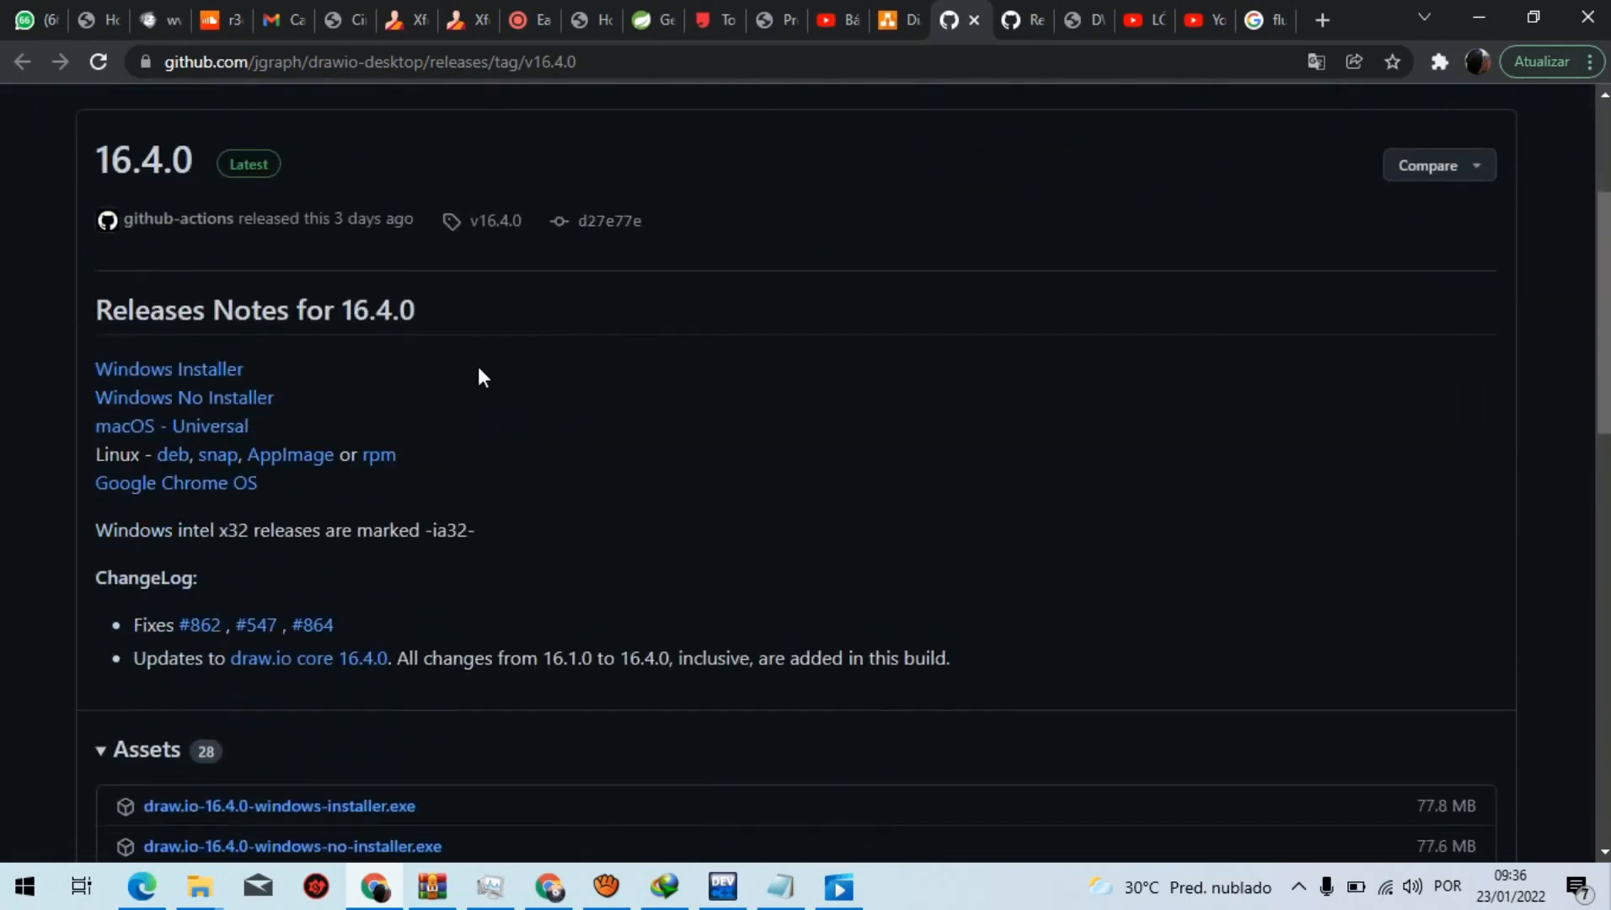
triple_click(289, 418)
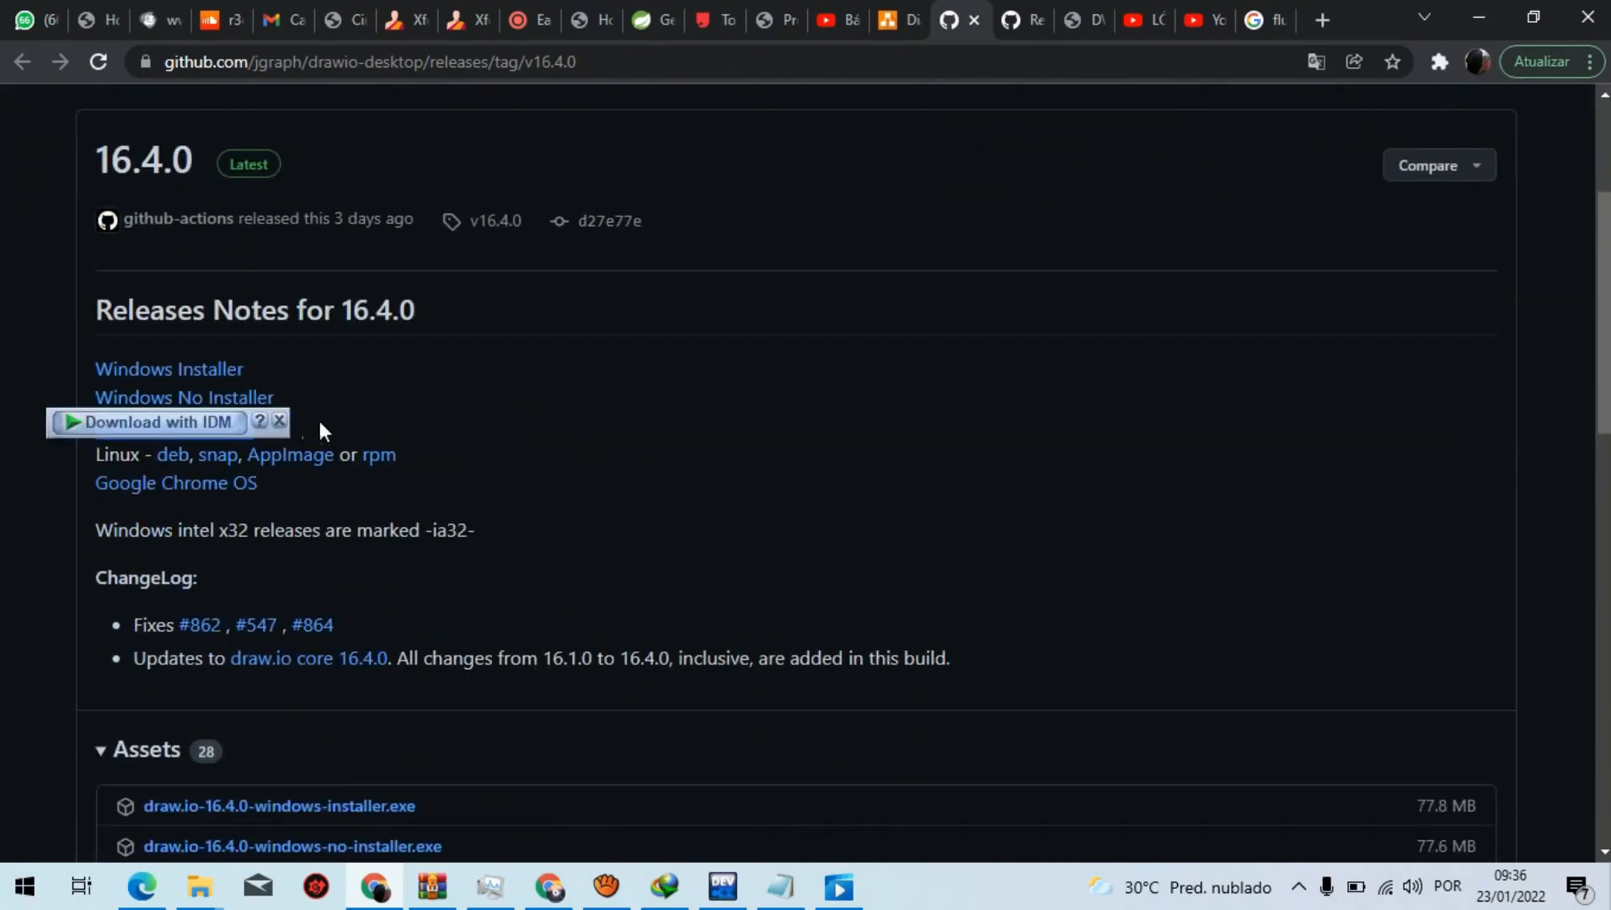
left_click(372, 425)
left_click_drag(365, 427, 91, 435)
left_click_drag(453, 464, 84, 452)
left_click_drag(326, 489, 2, 488)
left_click(589, 499)
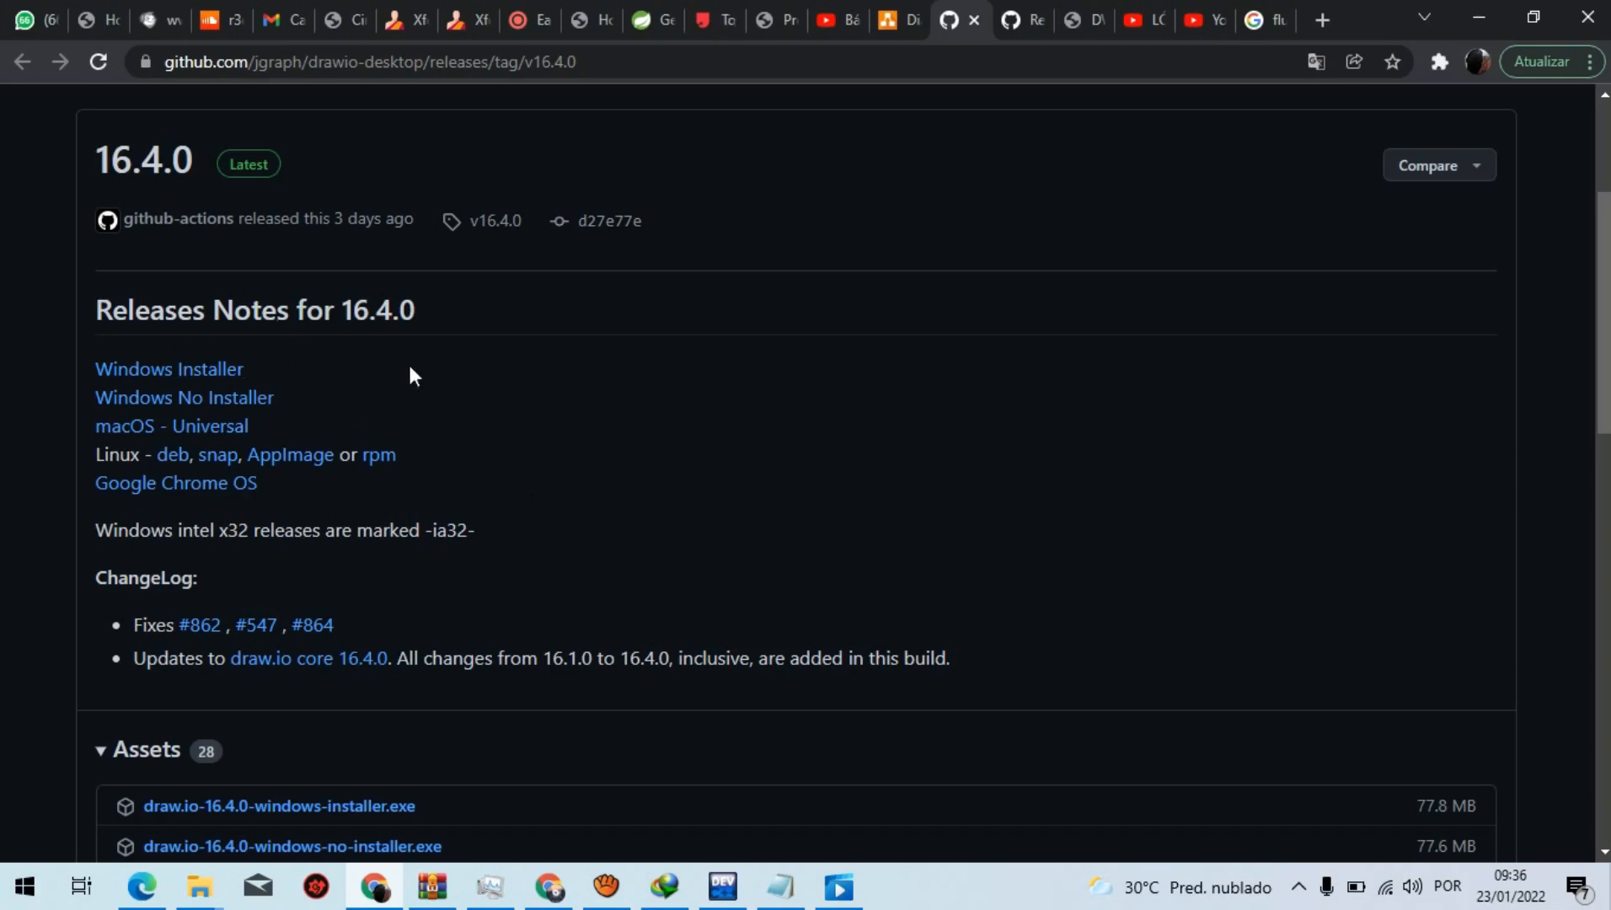
triple_click(405, 416)
left_click(454, 435)
triple_click(481, 455)
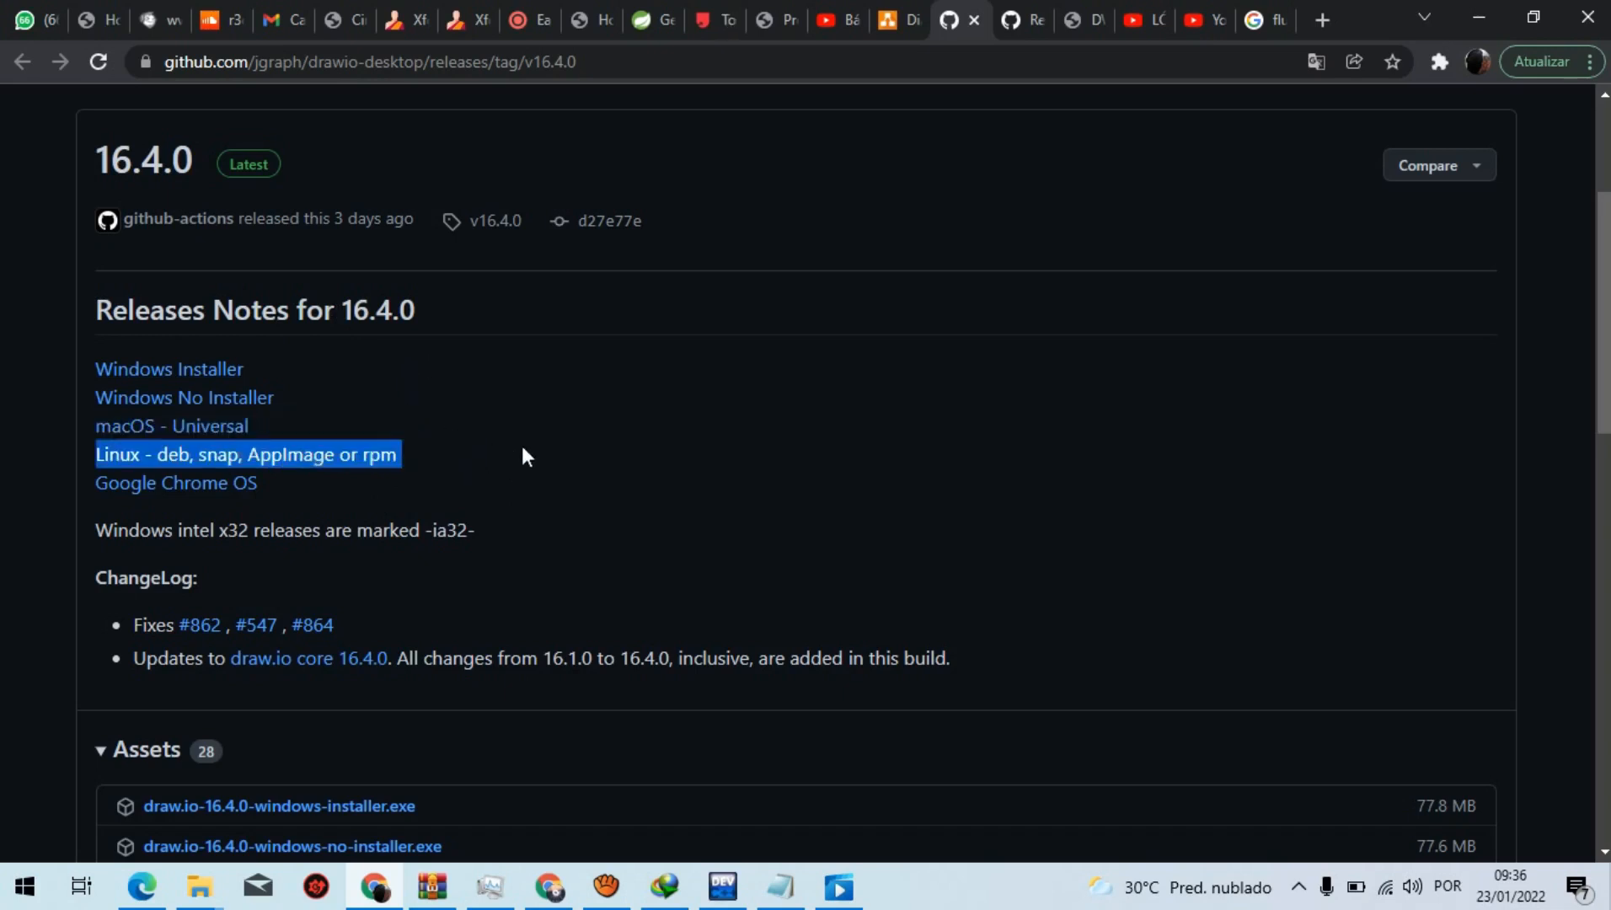
left_click(520, 444)
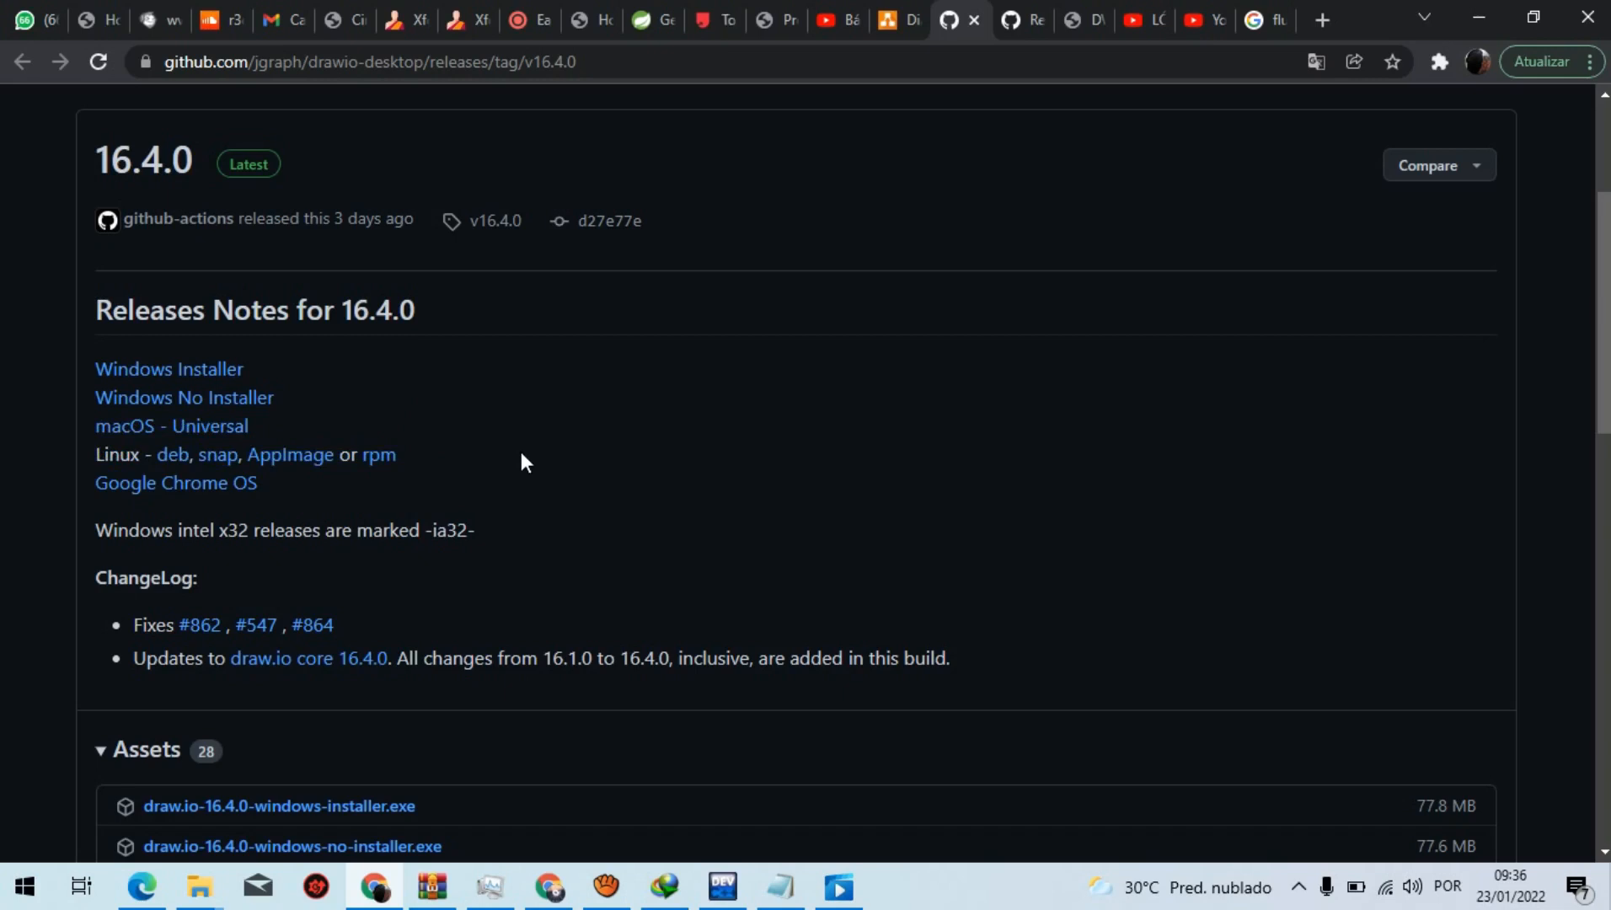
scroll(521, 453, "down", 1)
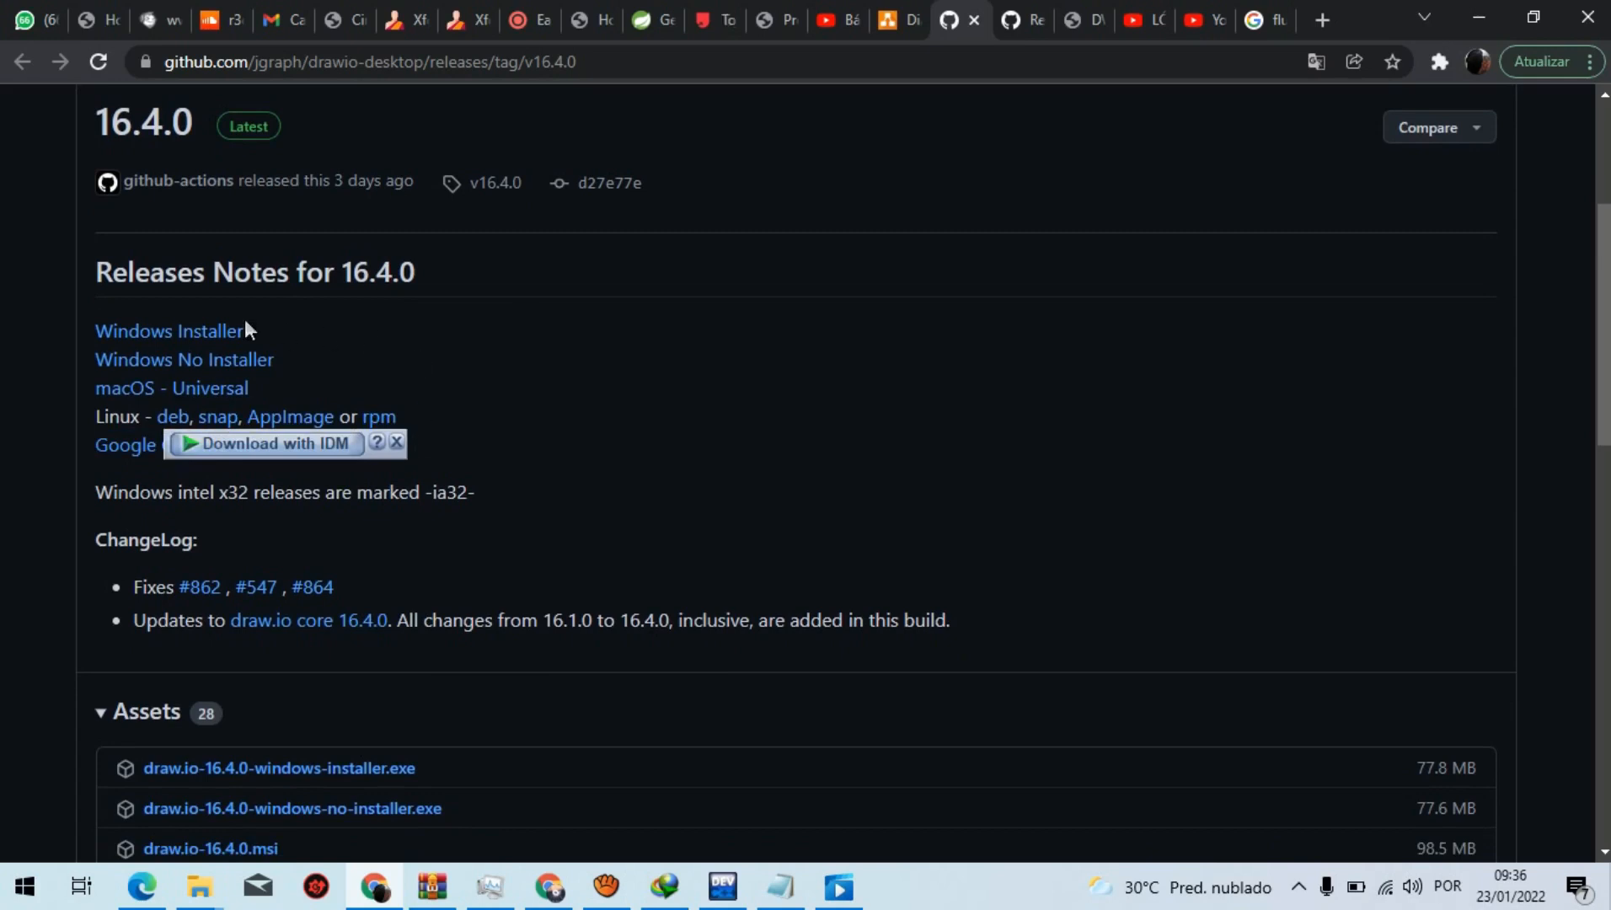
left_click_drag(76, 319, 328, 371)
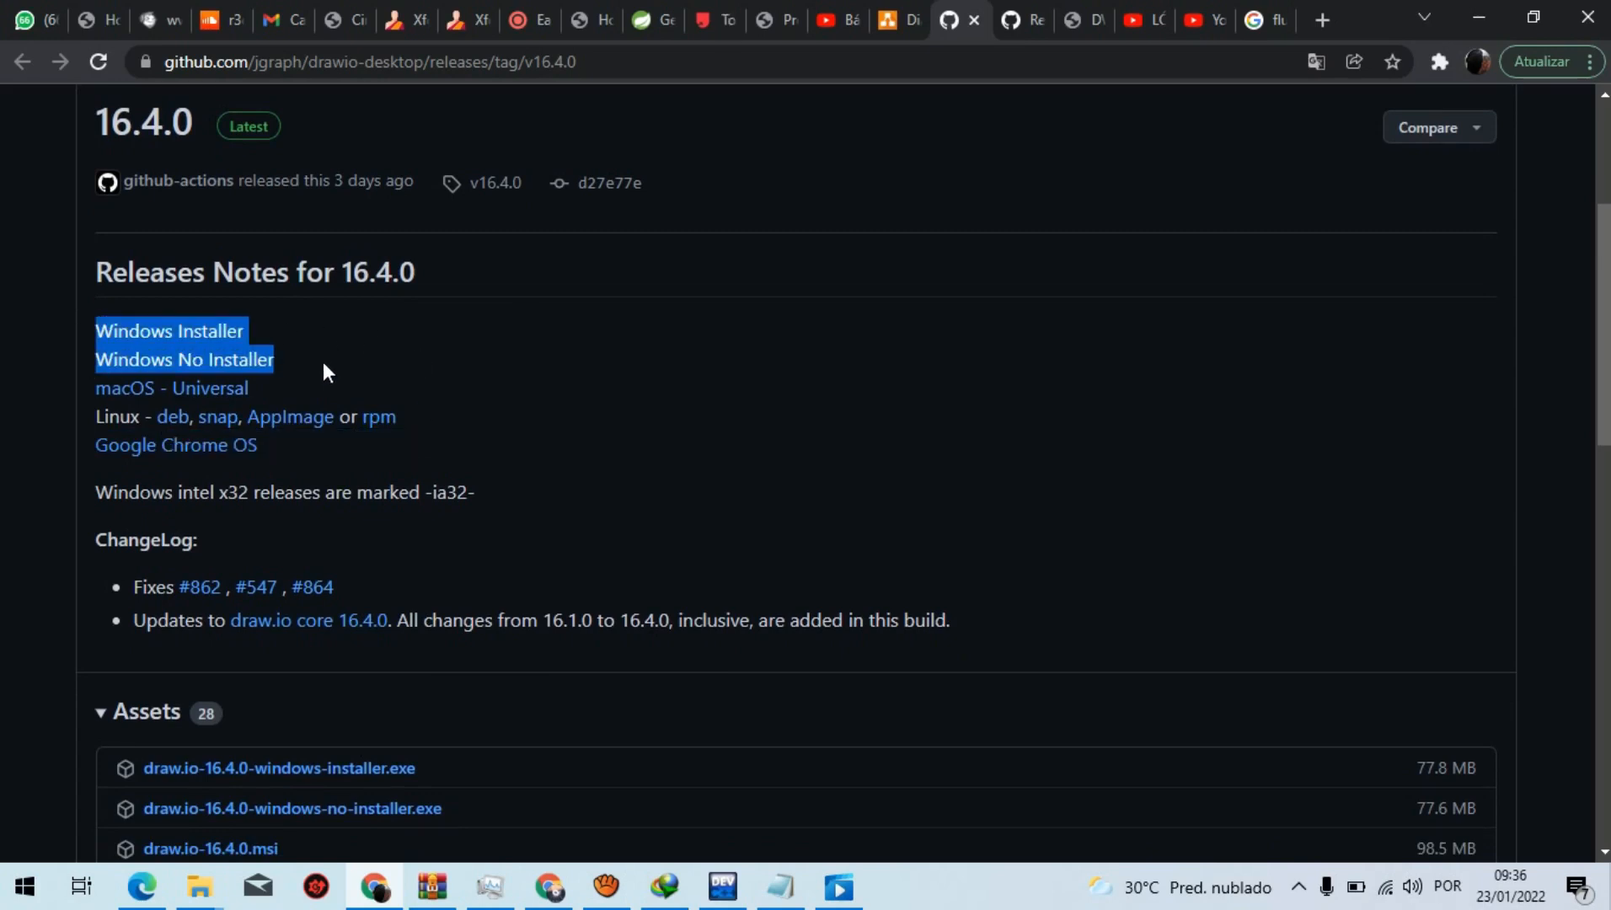
mouse_move(323, 363)
left_mouse_down()
mouse_move(298, 341)
mouse_move(297, 355)
left_mouse_up()
triple_click(520, 426)
left_click(597, 421)
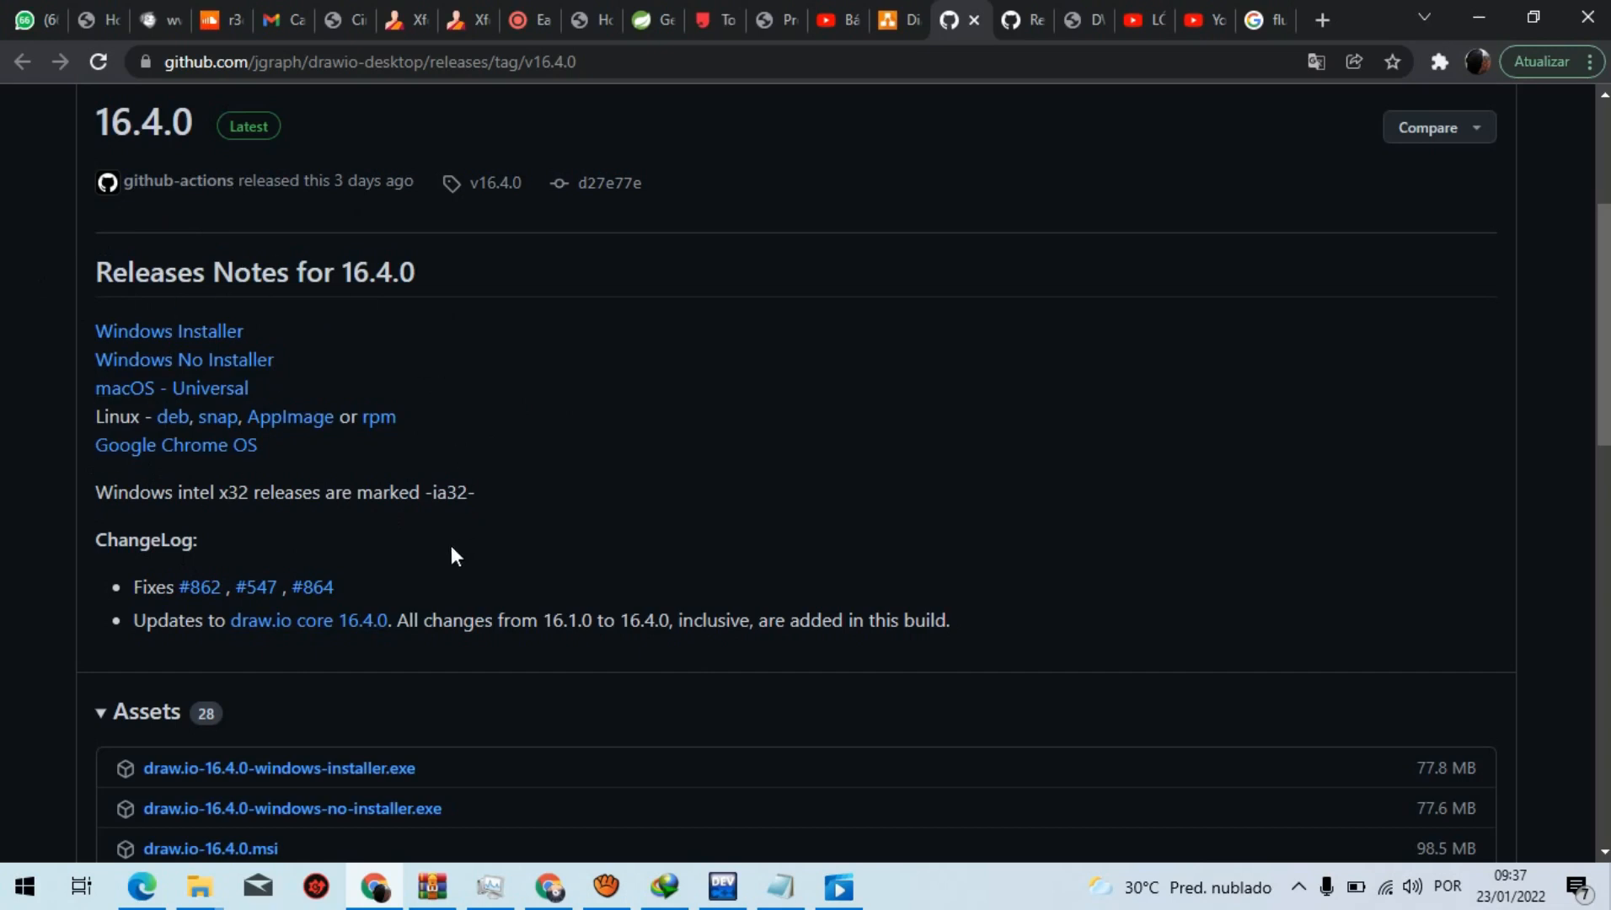
scroll(452, 556, "down", 1)
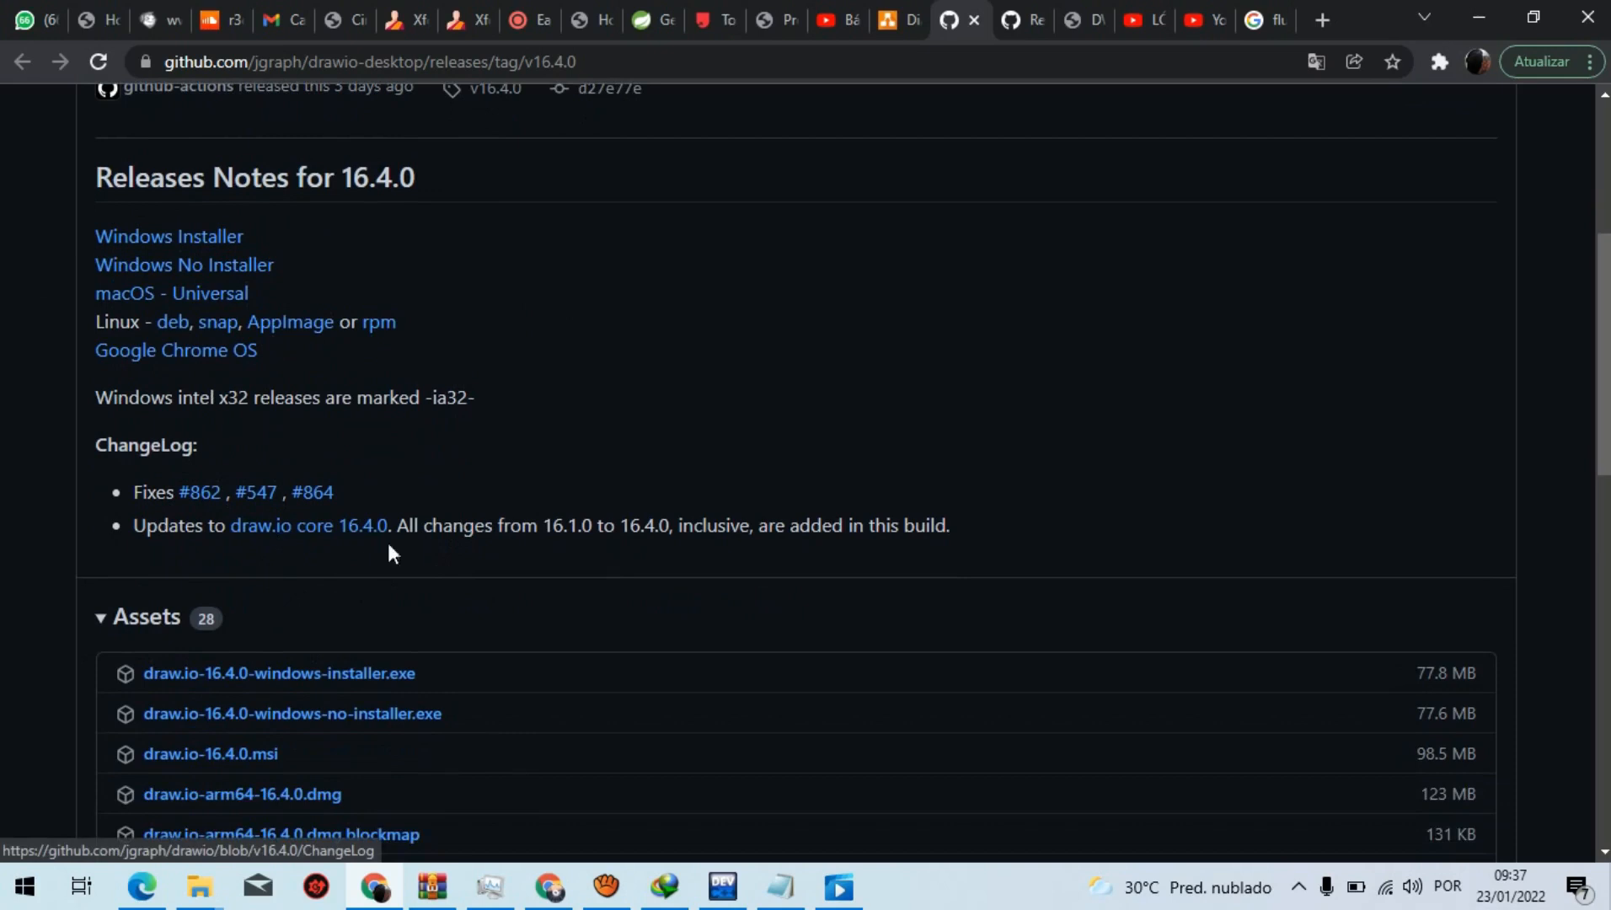
triple_click(476, 533)
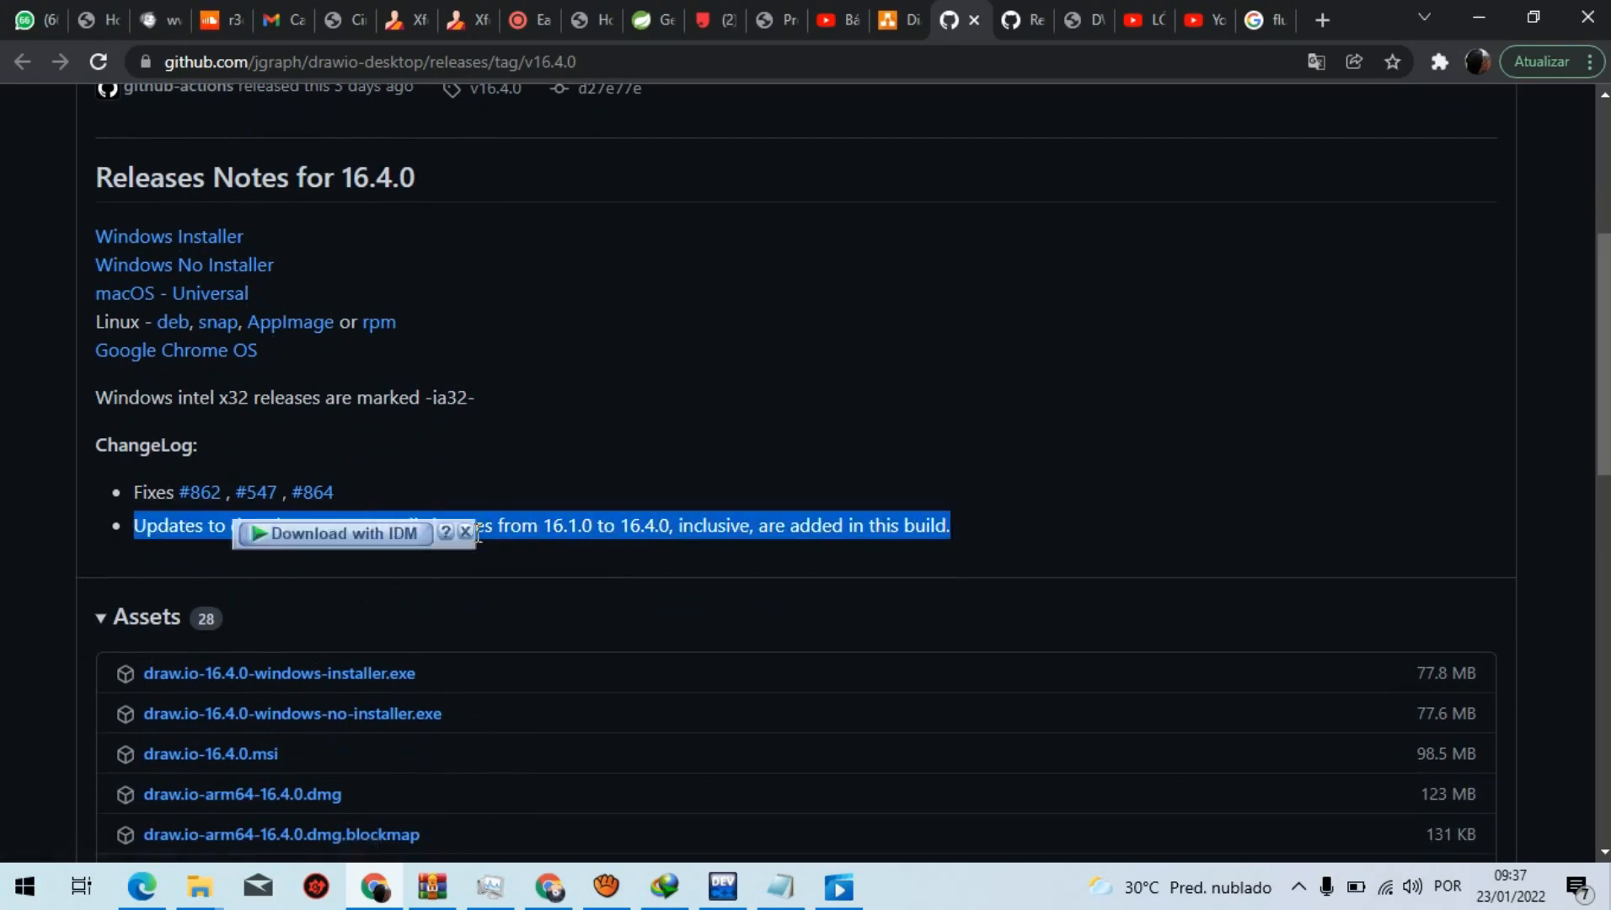
left_click(538, 543)
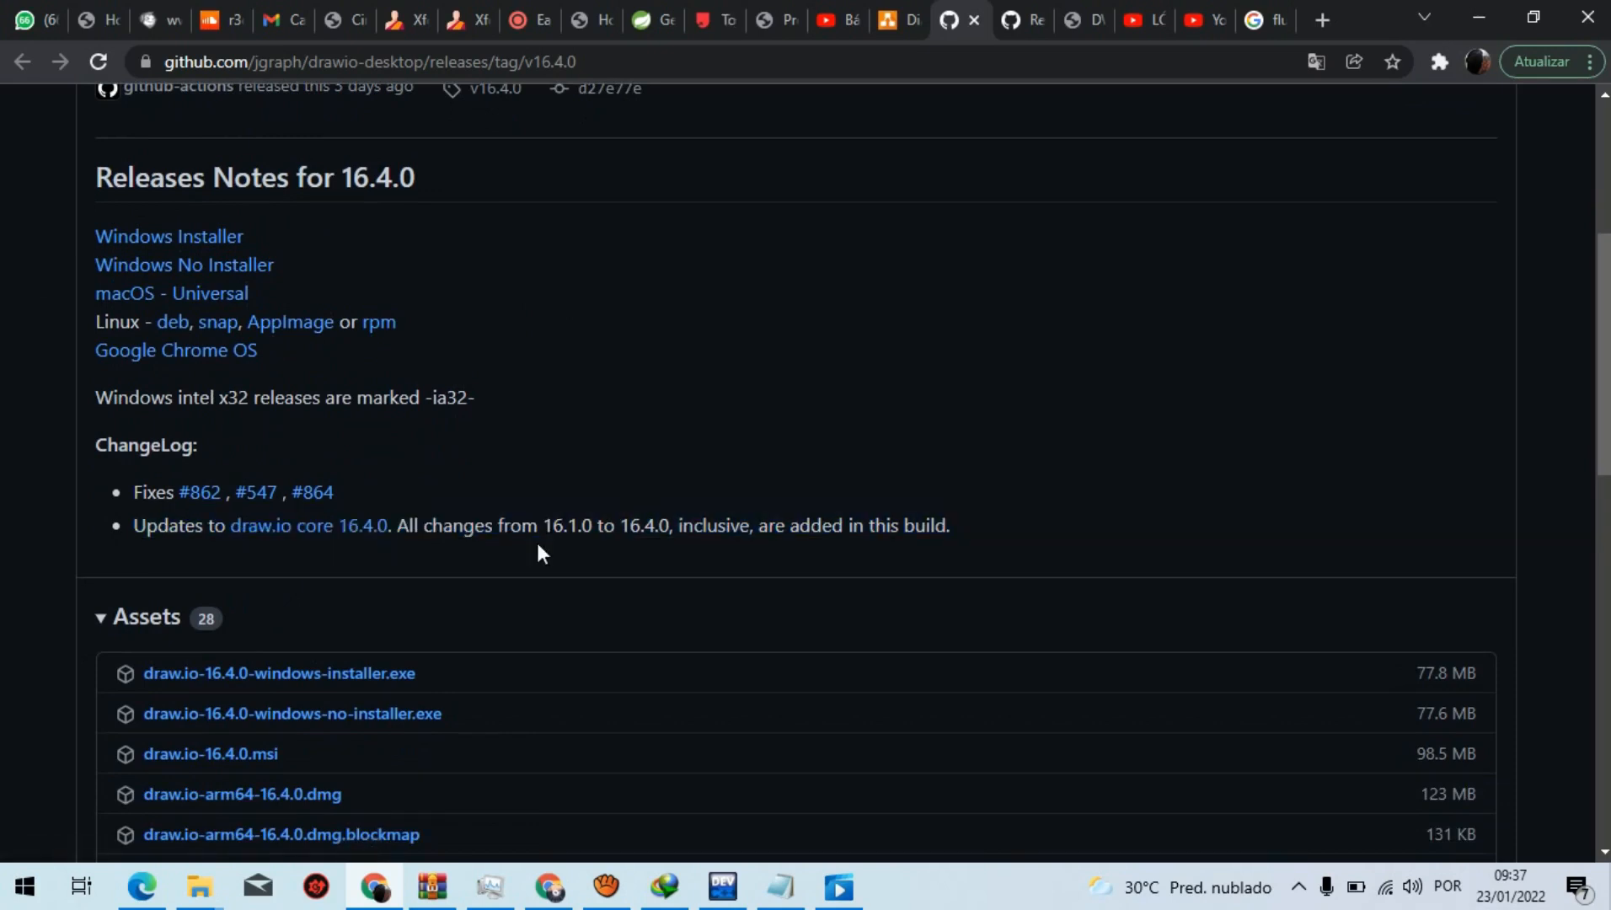
scroll(52, 581, "down", 1)
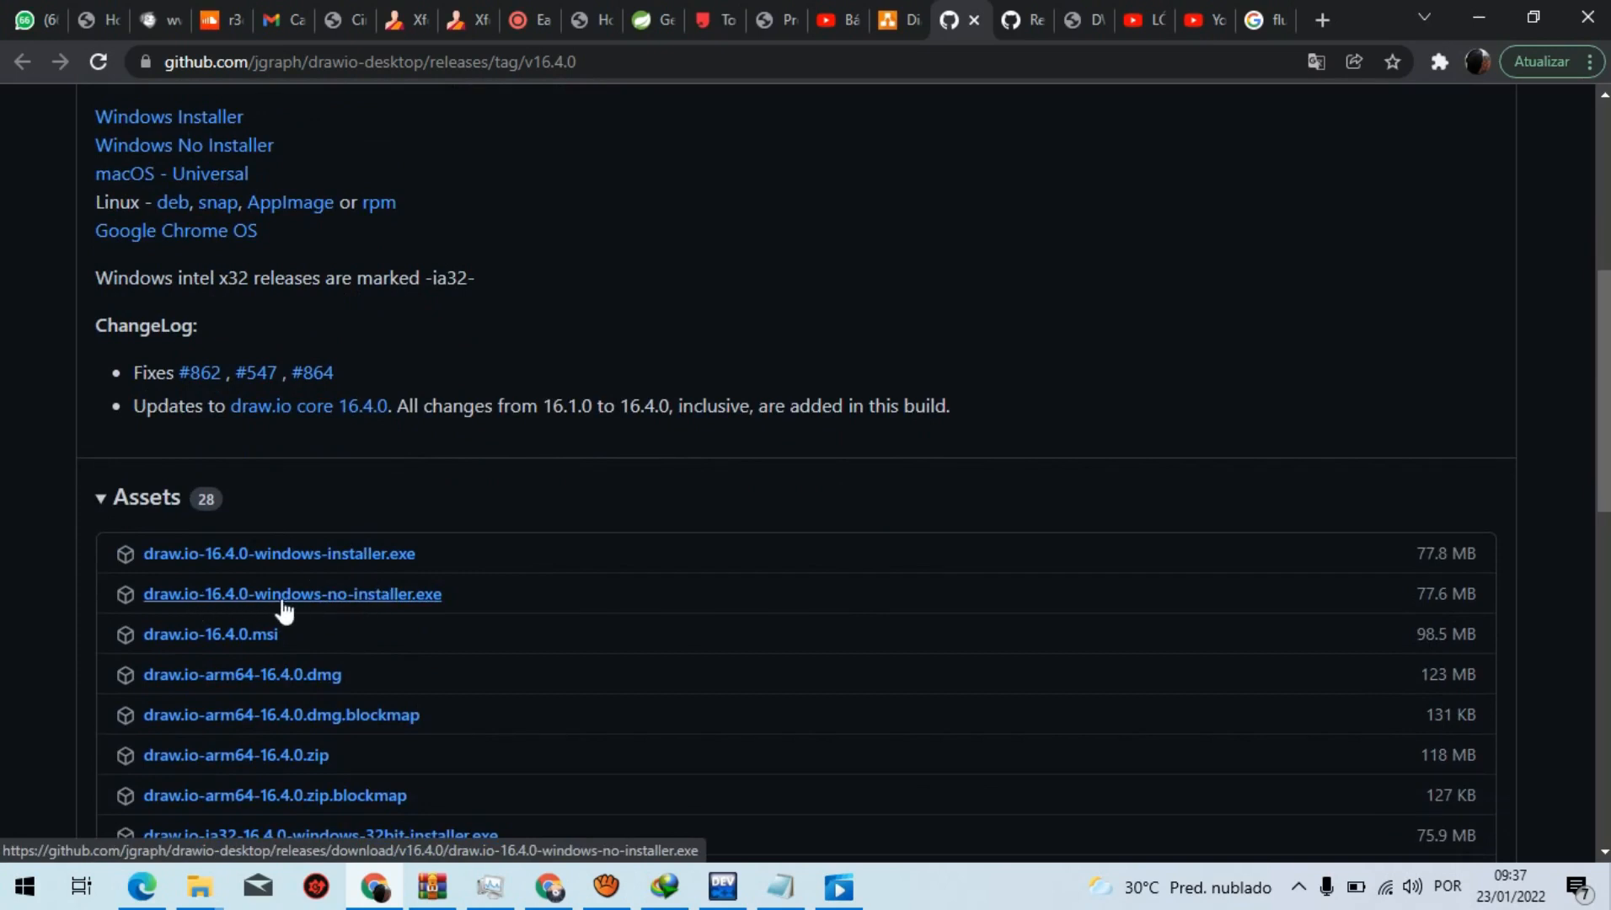
left_click(350, 555)
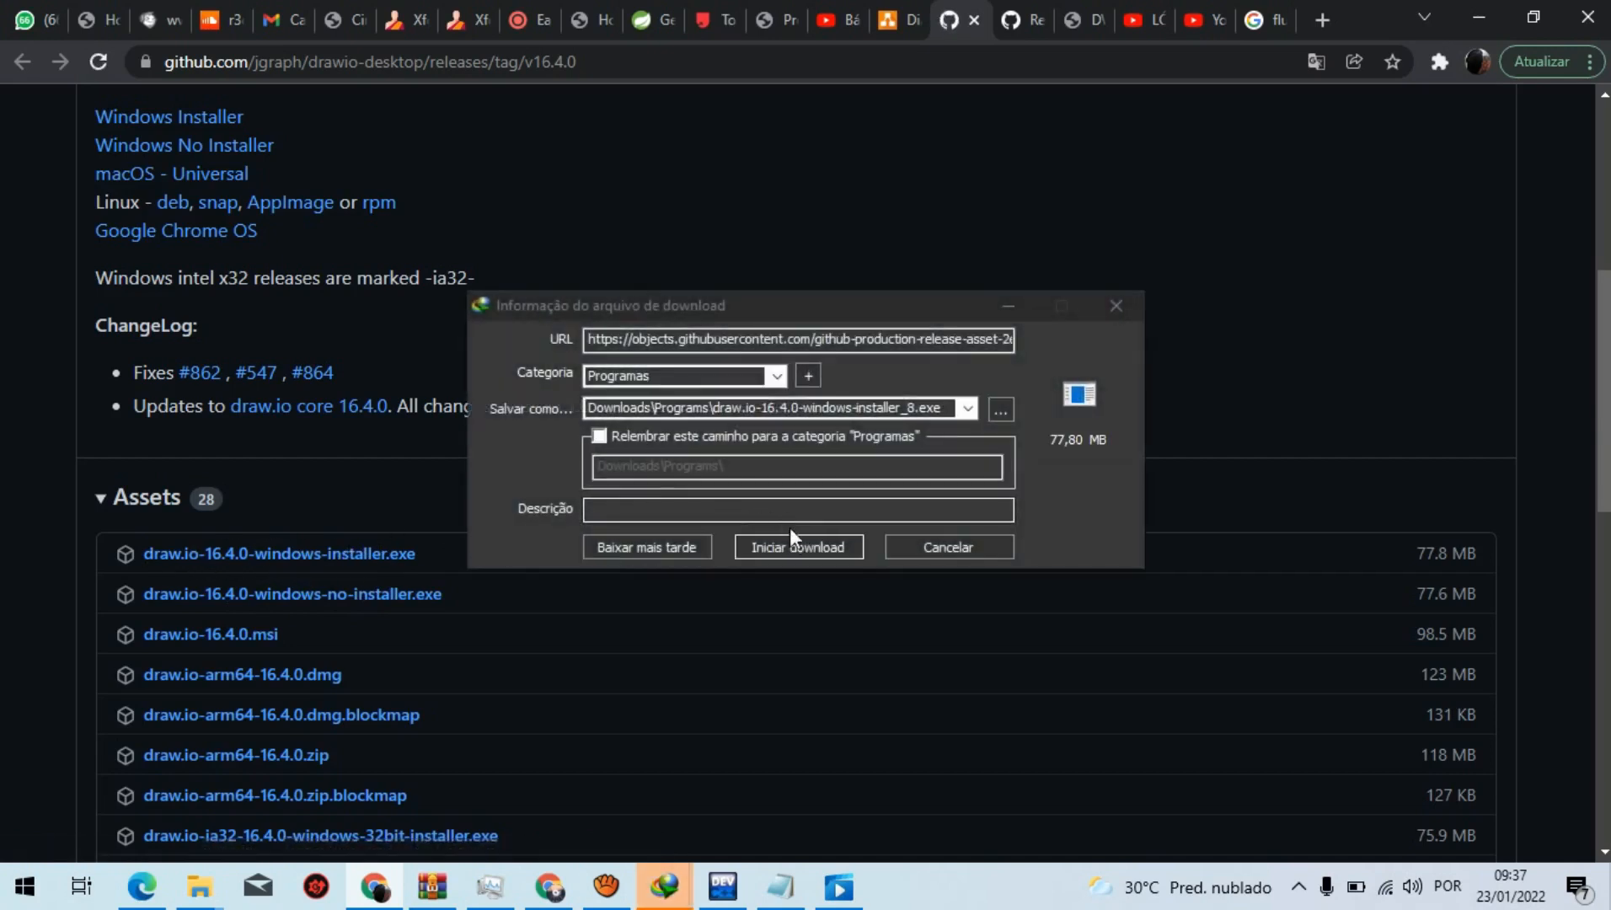
left_click(915, 548)
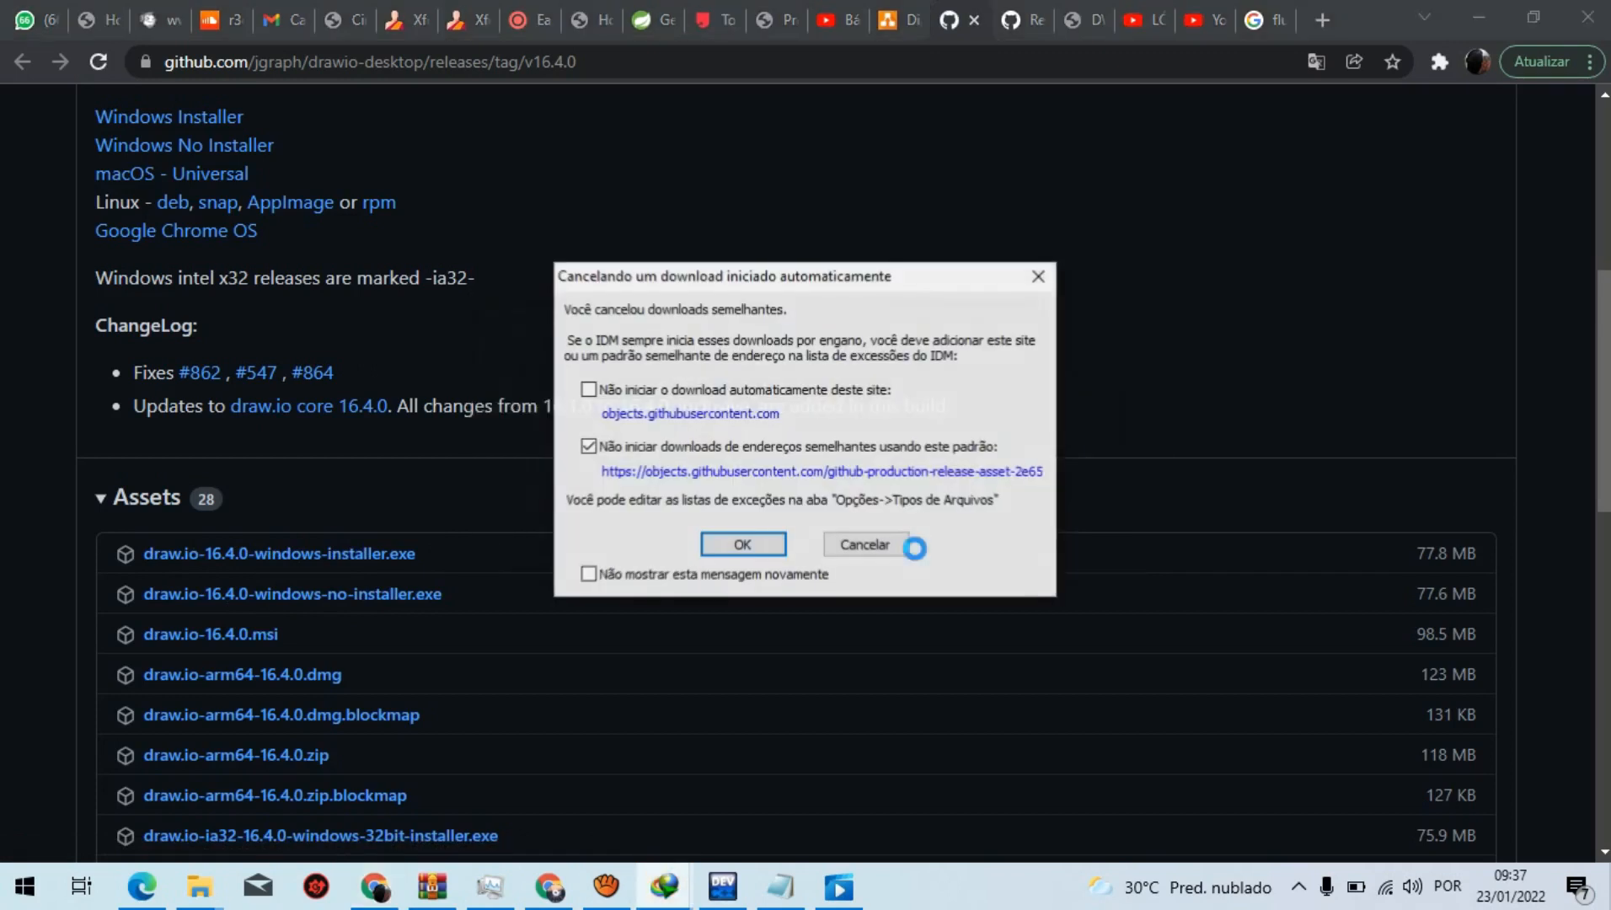
left_click(841, 546)
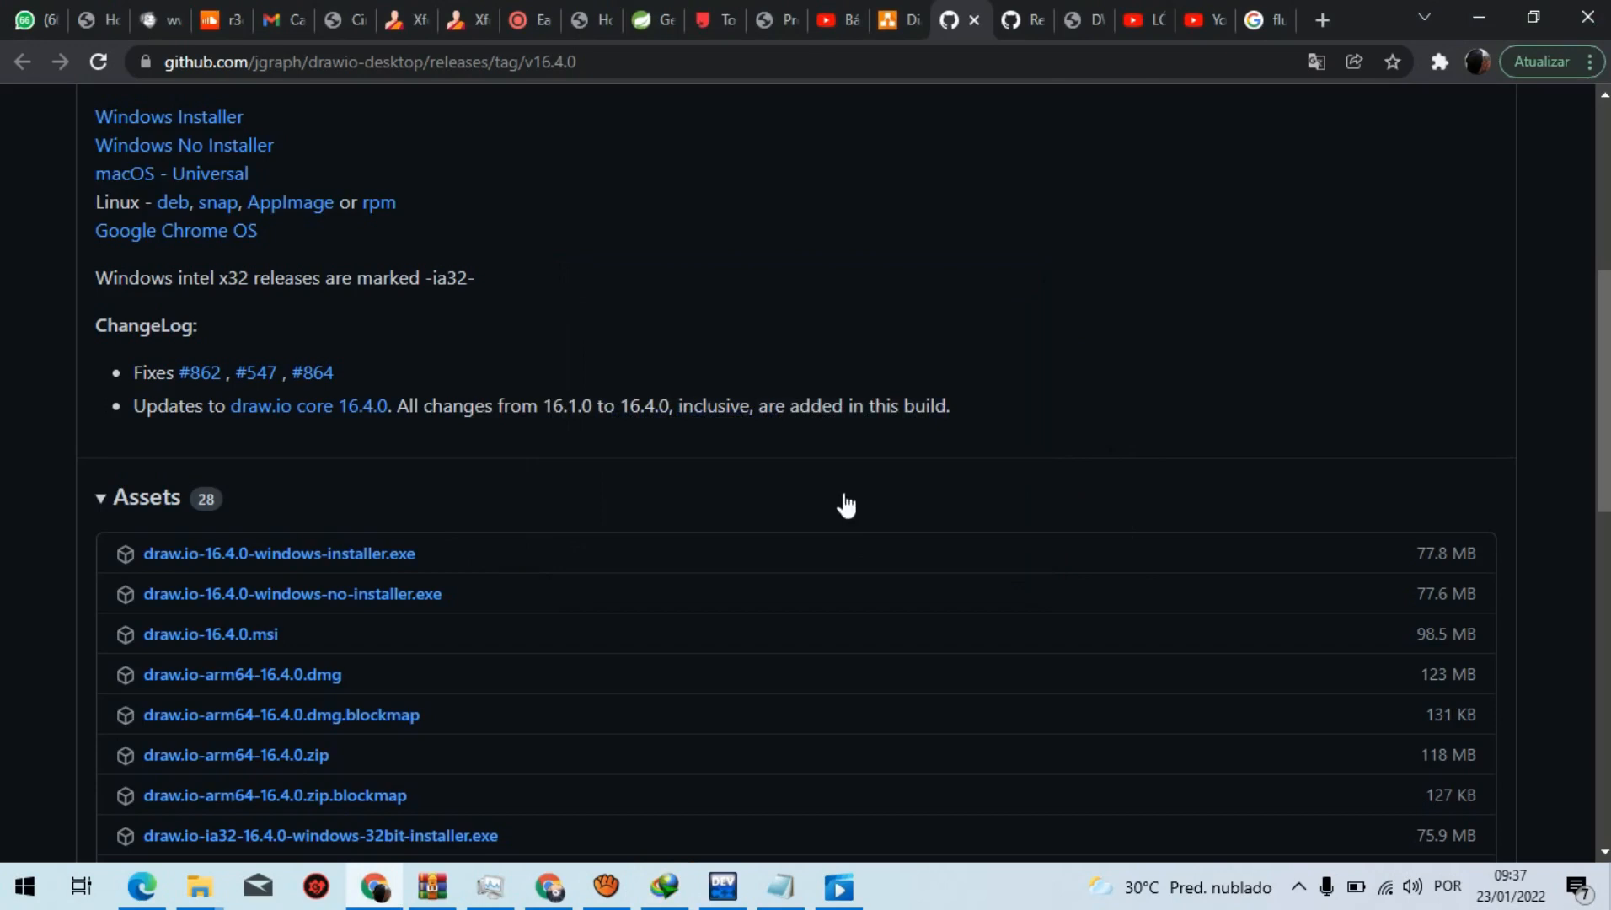
Step: Switch to Internet Download Manager and open the folder containing the completed draw.io 16.4.0 Windows installer
left_click(663, 883)
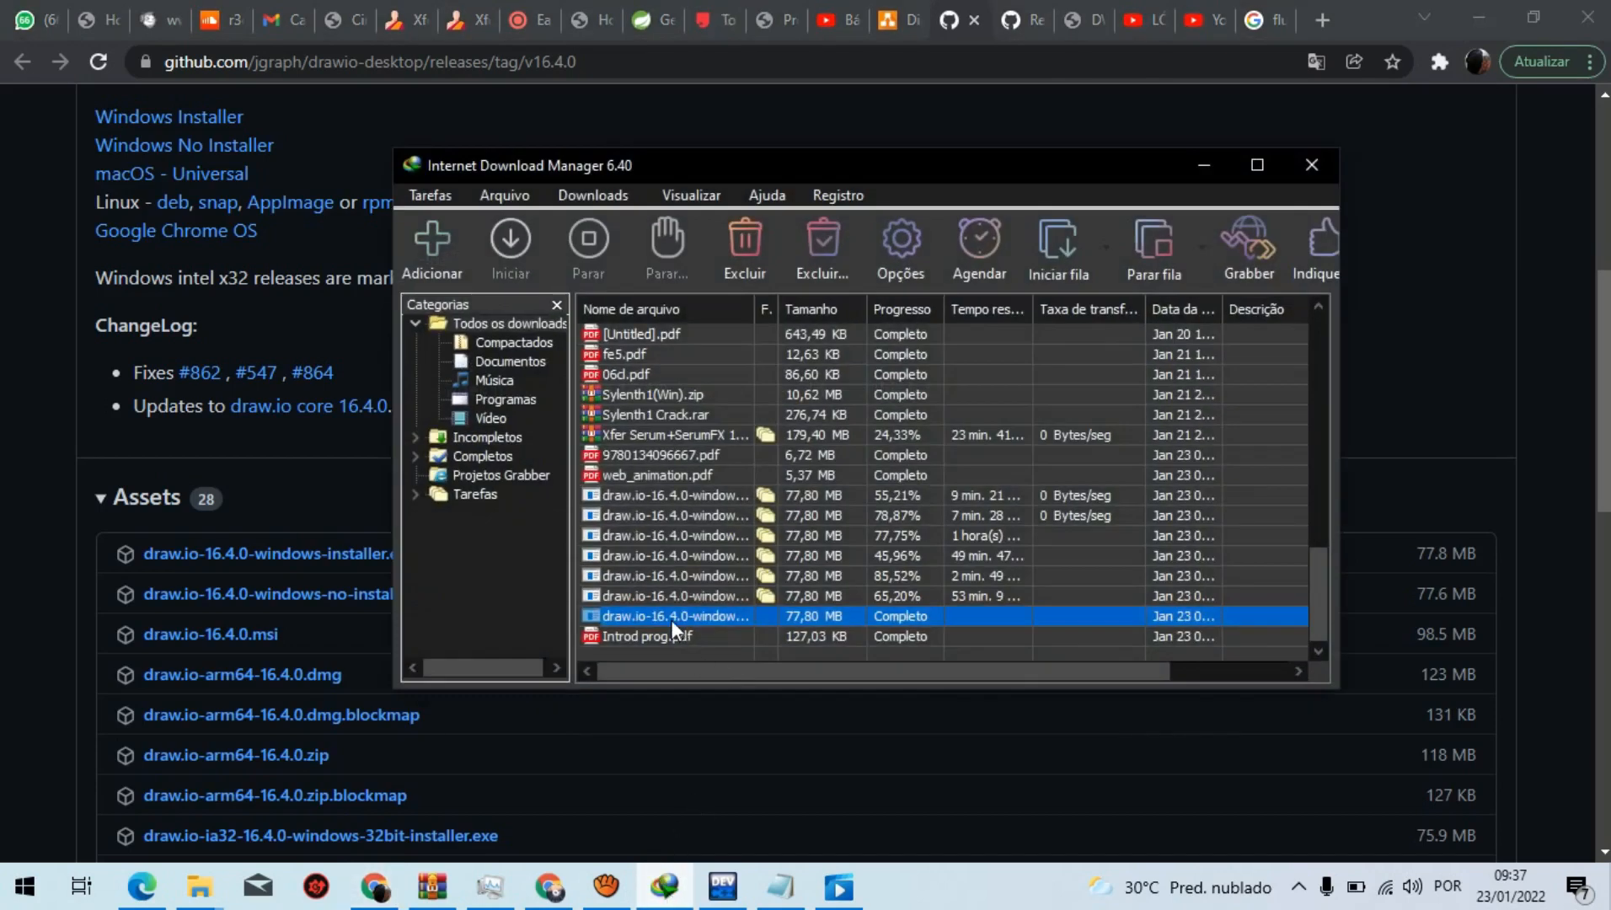
right_click(671, 618)
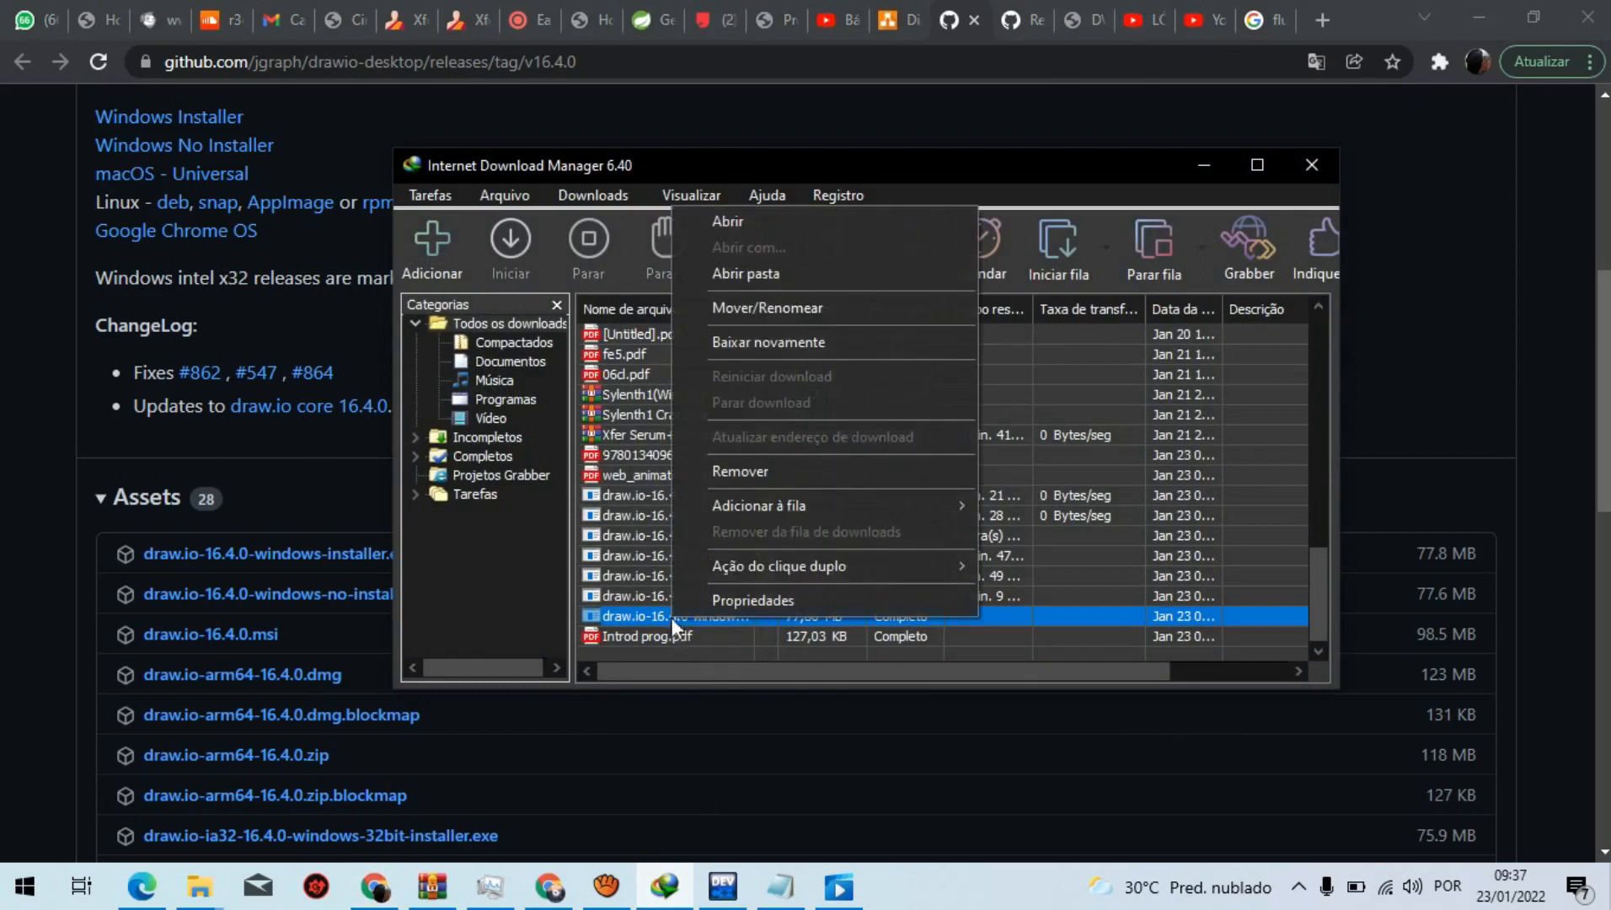
left_click(762, 283)
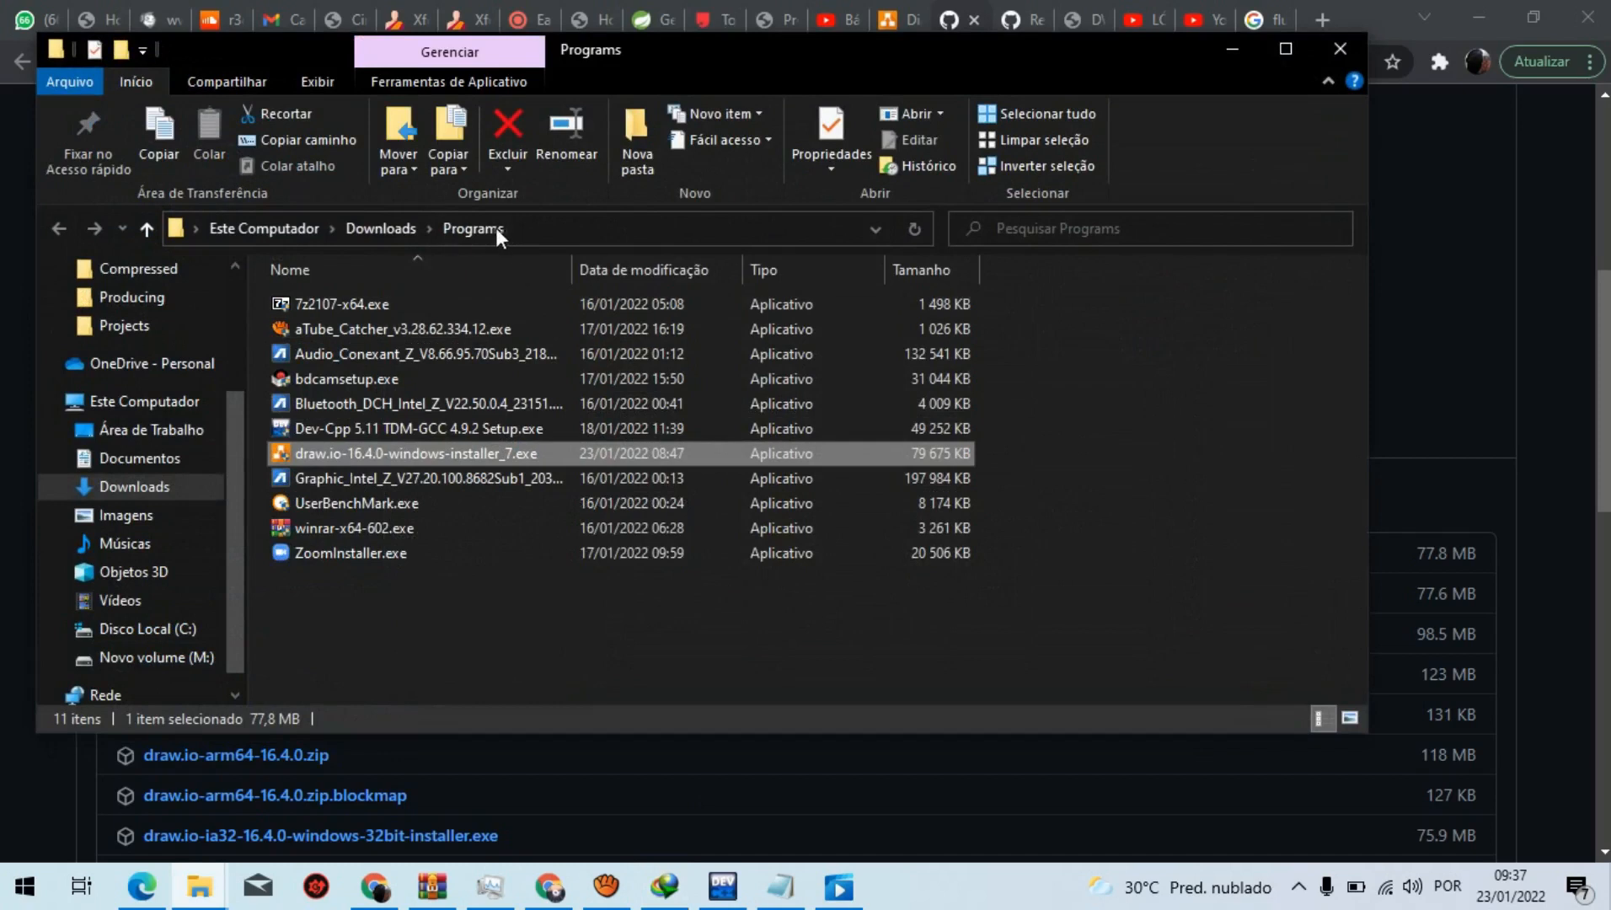
Step: Run draw.io-16.4.0-windows-installer_7.exe and install draw.io to the destination folder C:\Program Files\draw.io
double_click(428, 456)
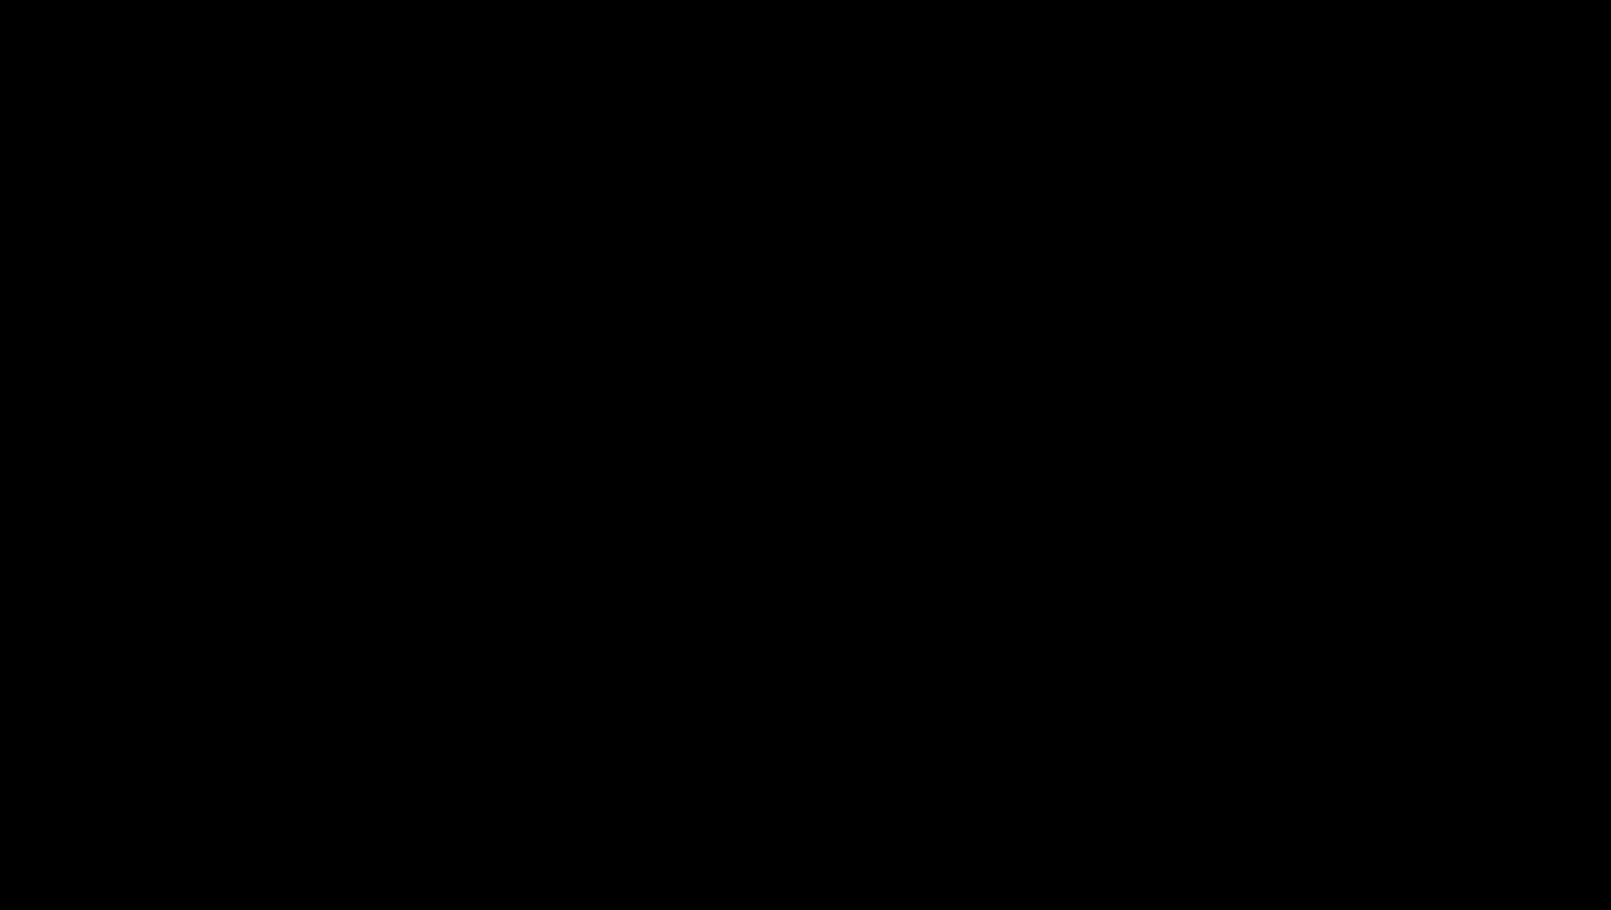
left_click(681, 598)
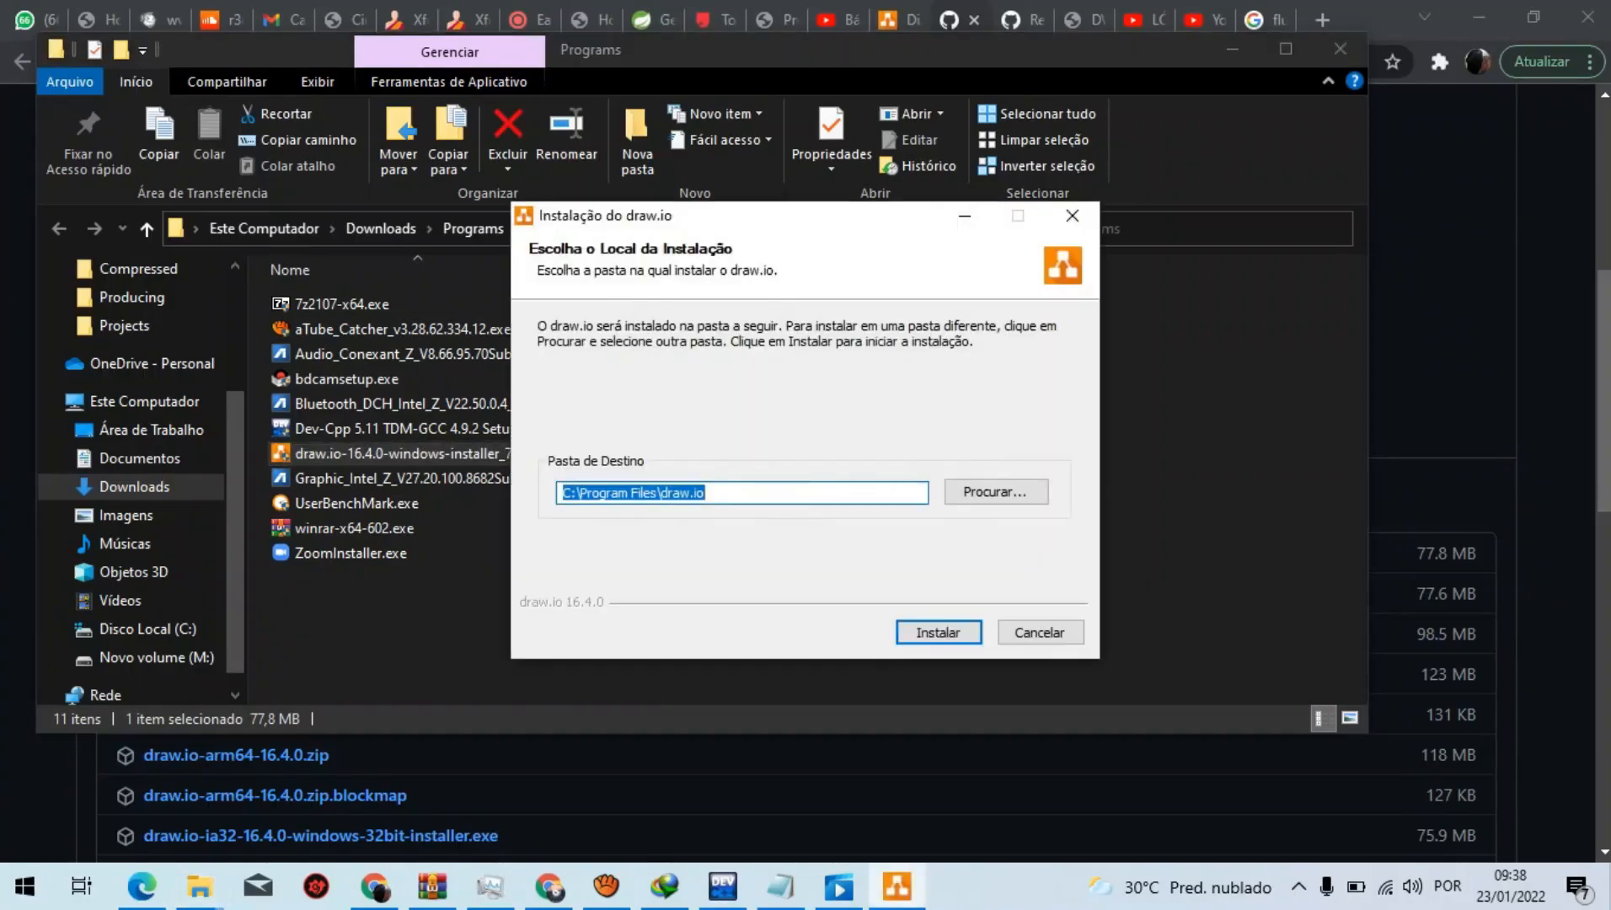
left_click(741, 493)
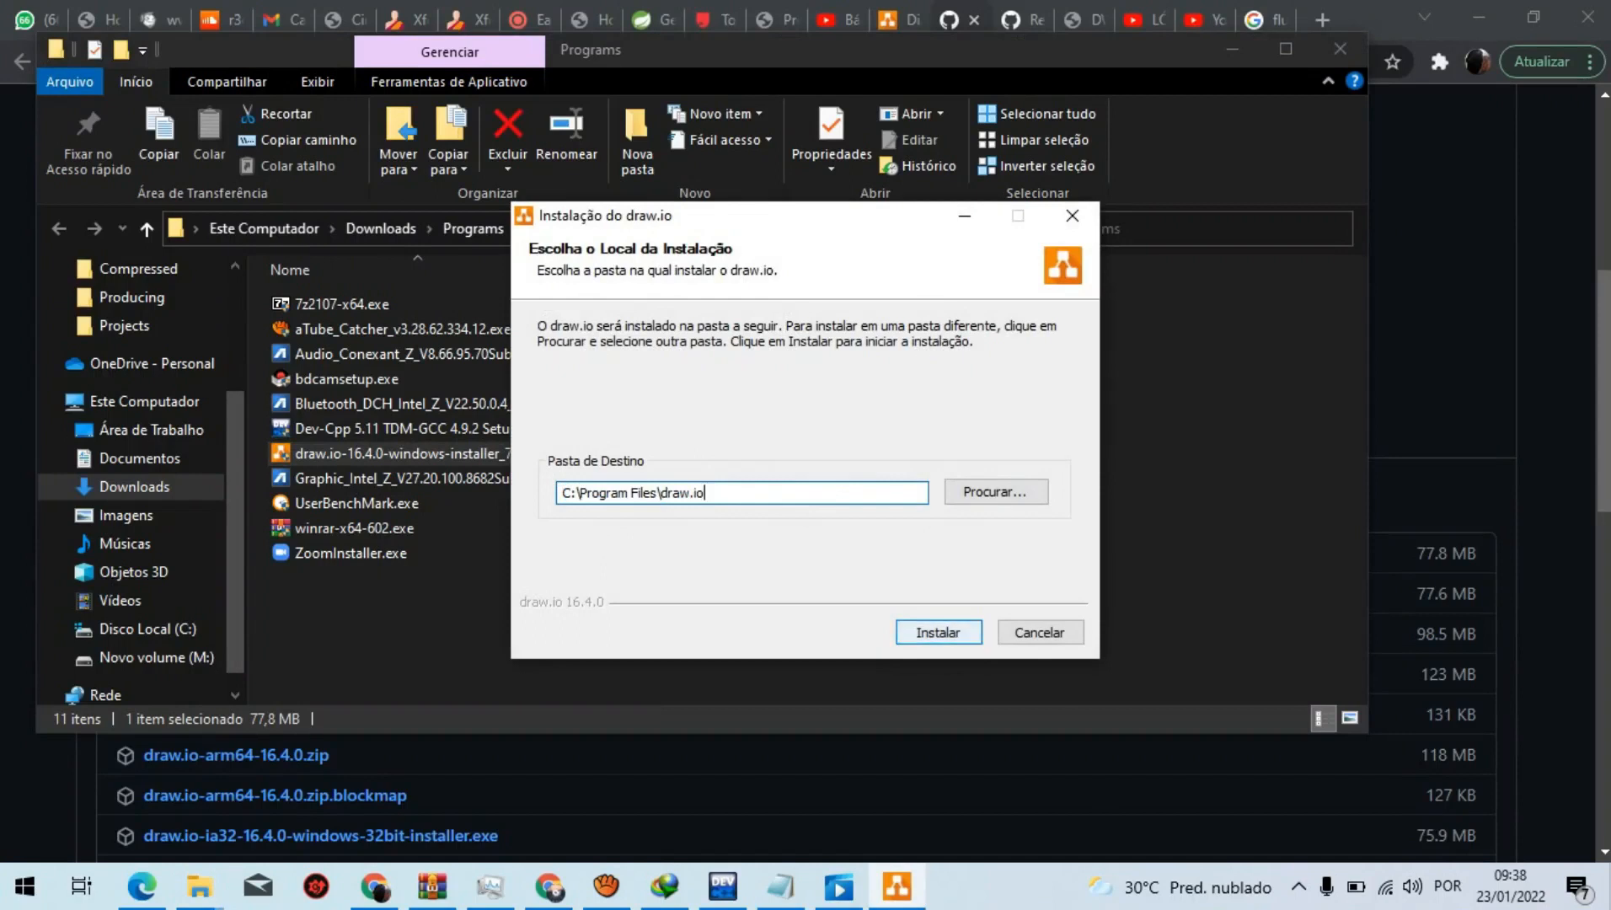
key("Return")
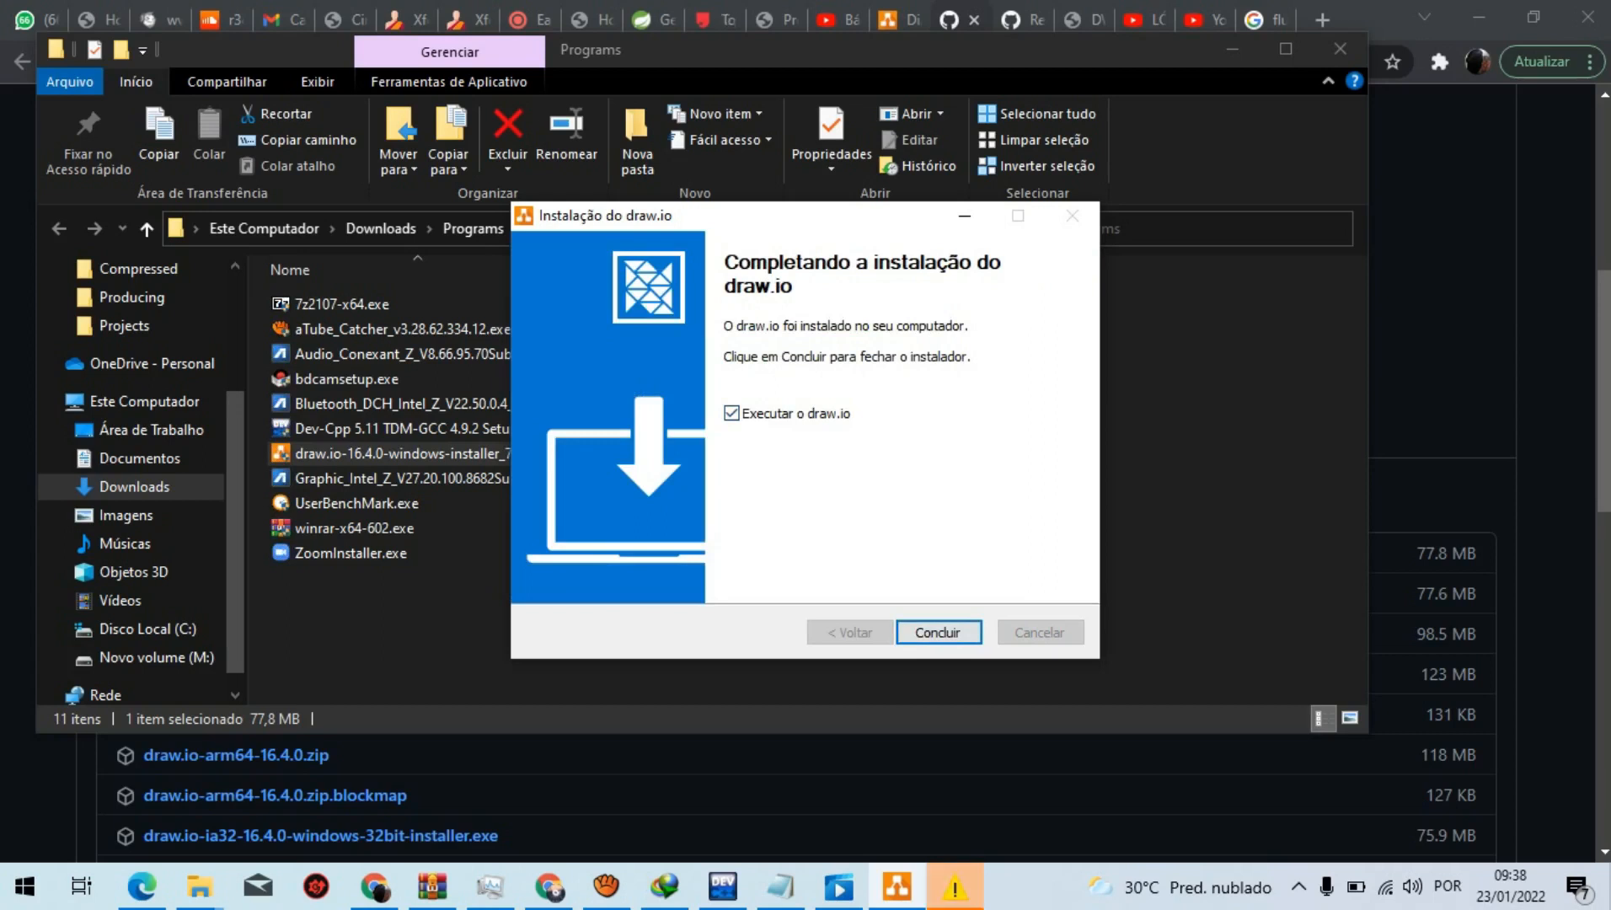
Step: Turn off launching draw.io on completion and finish the installer
left_click(732, 413)
left_click(938, 632)
left_click(1063, 567)
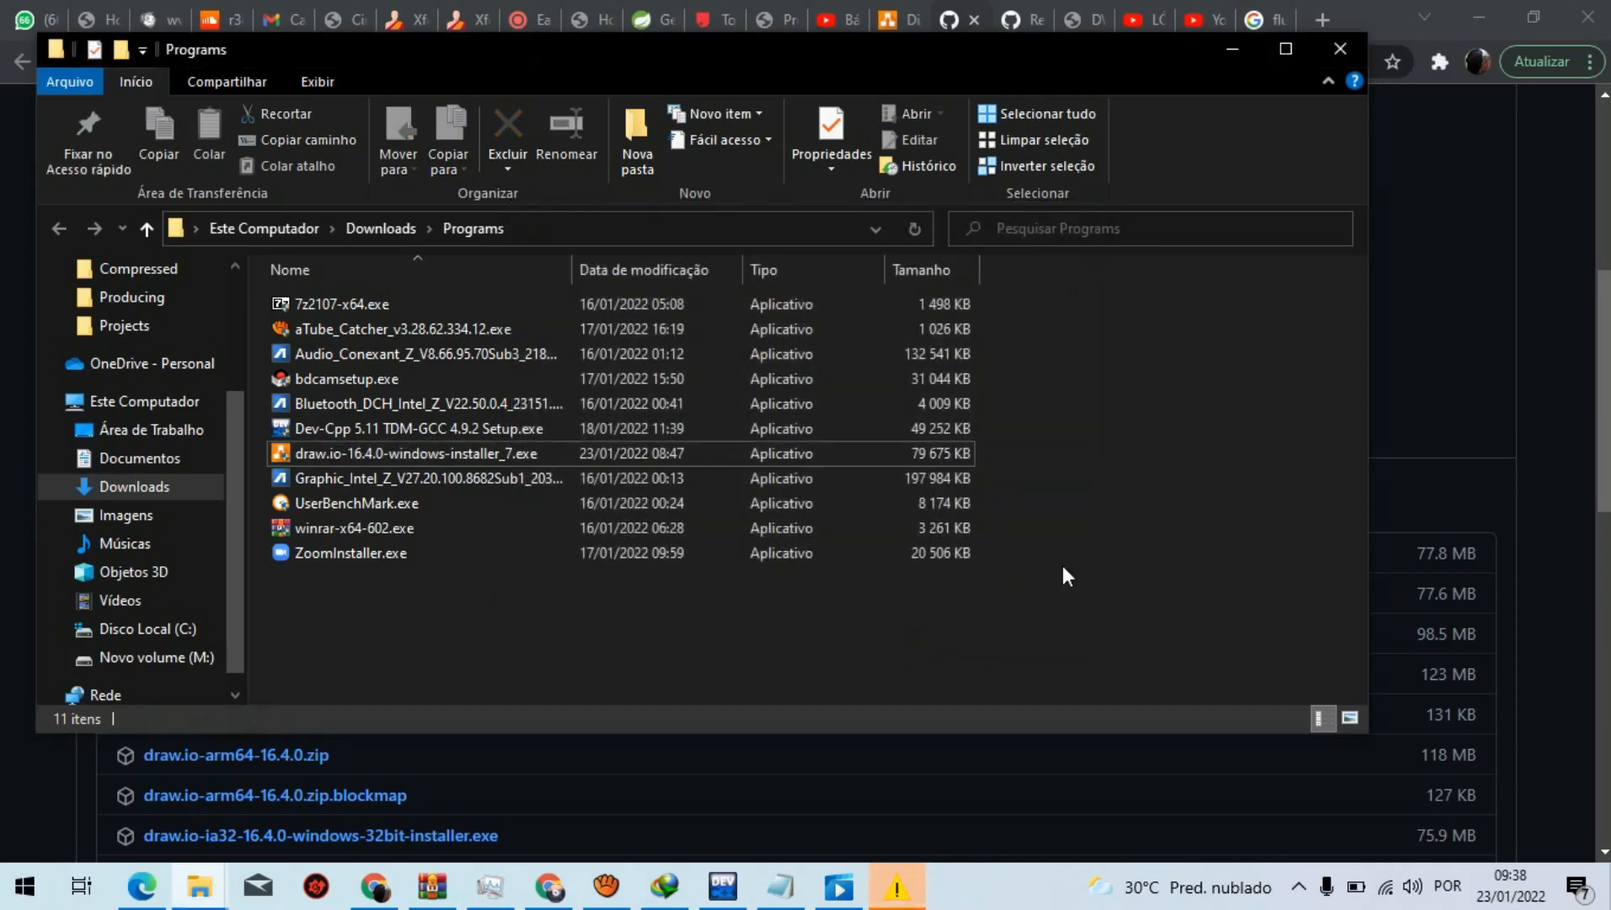
Step: Search Windows for draw.io and launch the installed desktop app
left_click(25, 885)
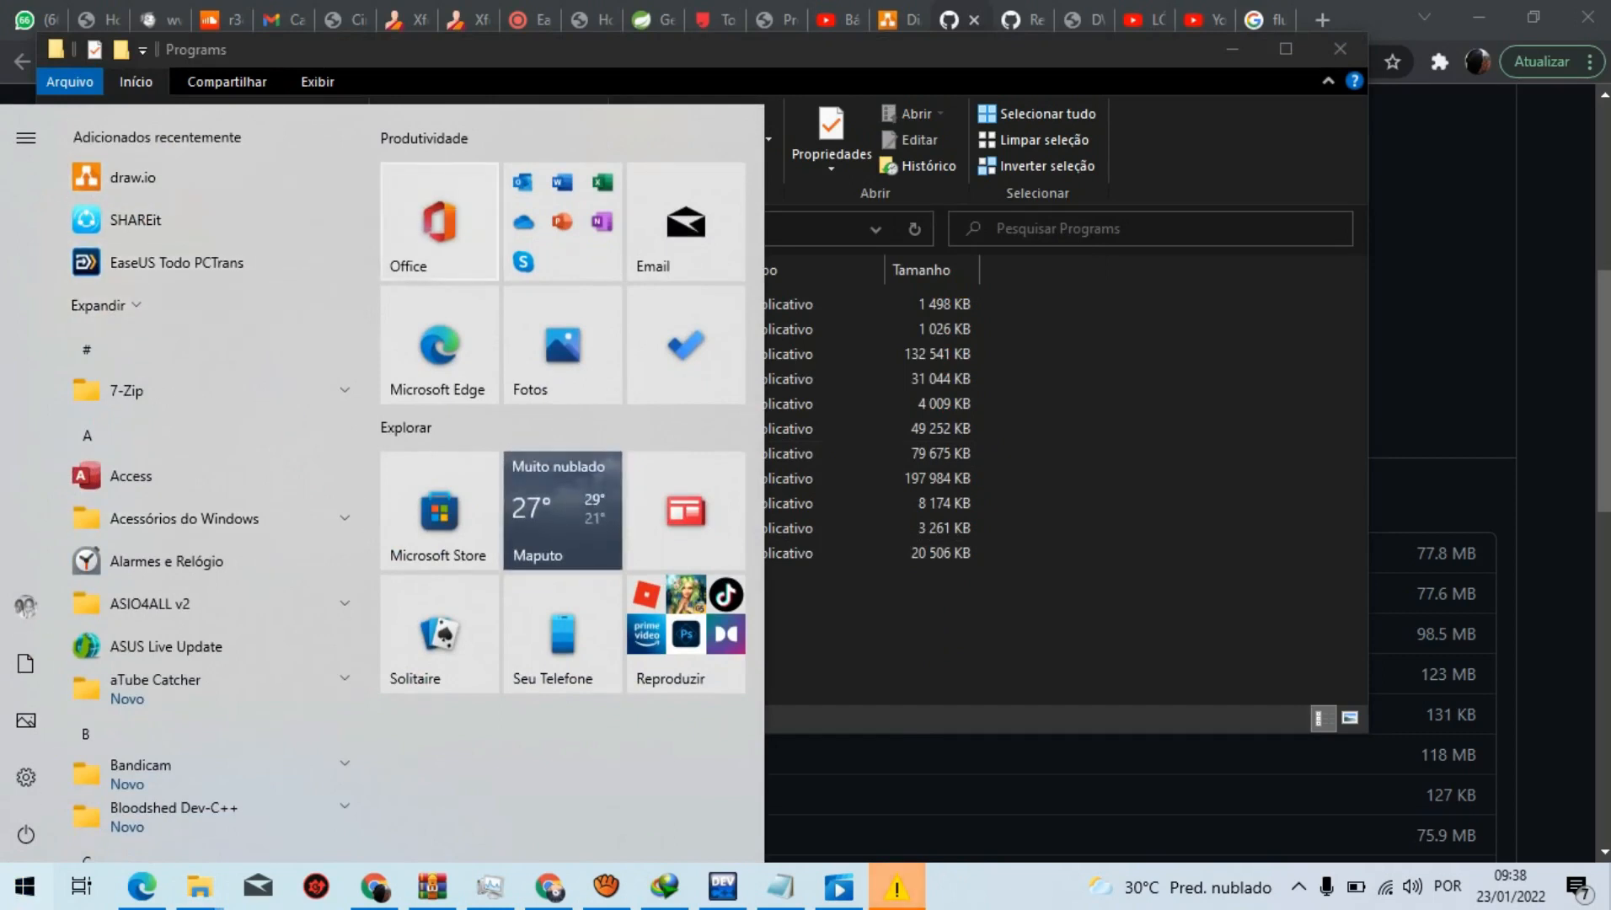
type("draw")
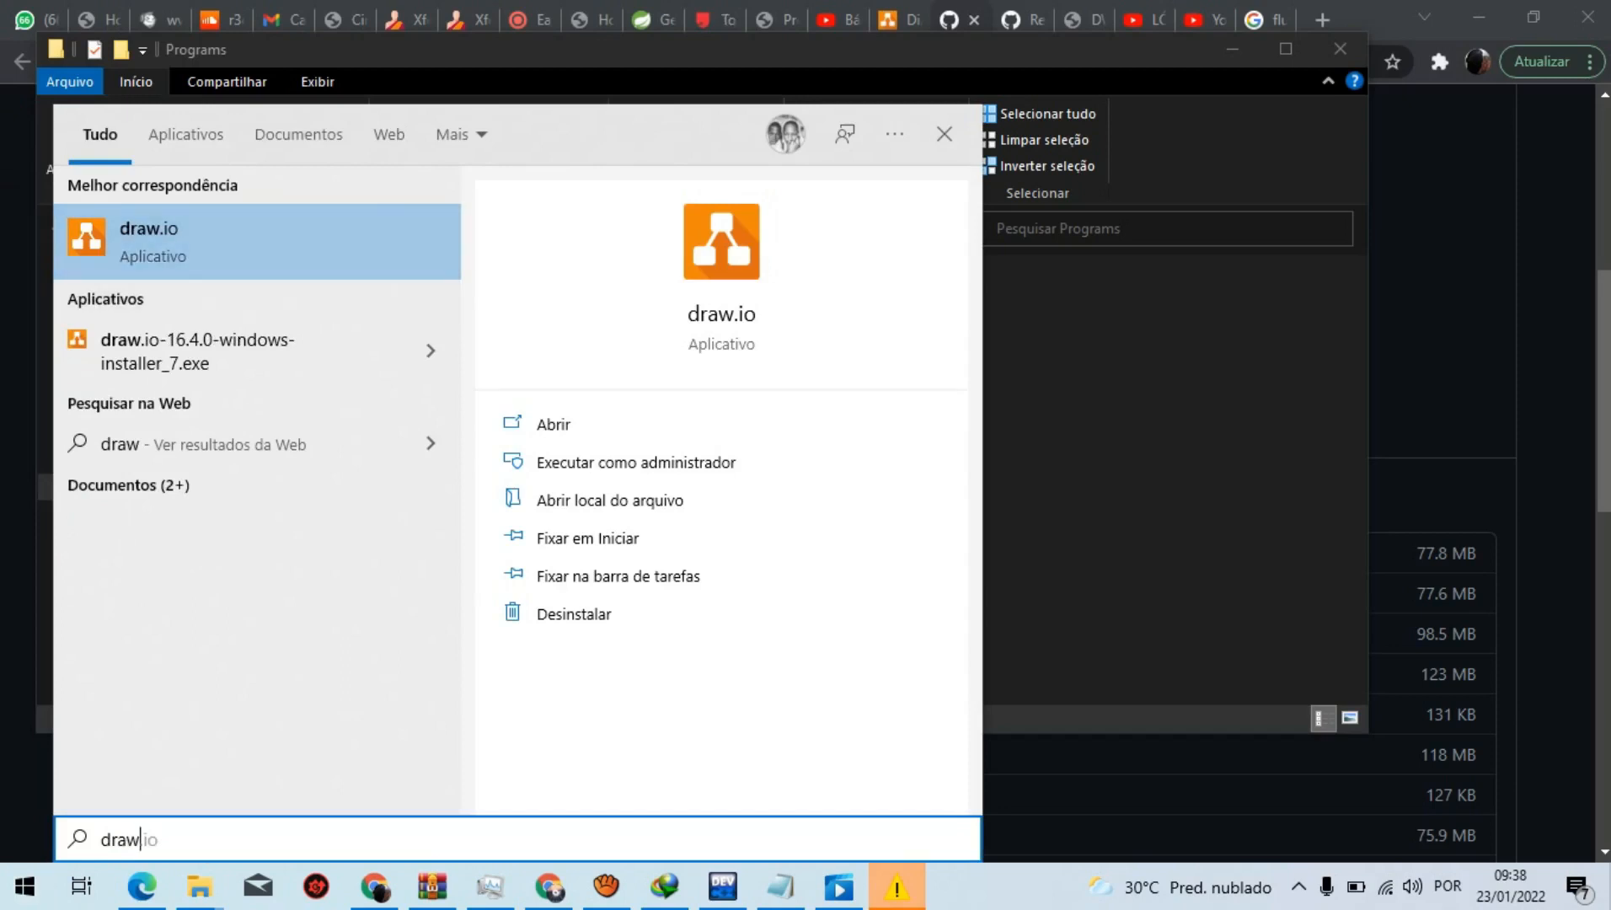
type(".io")
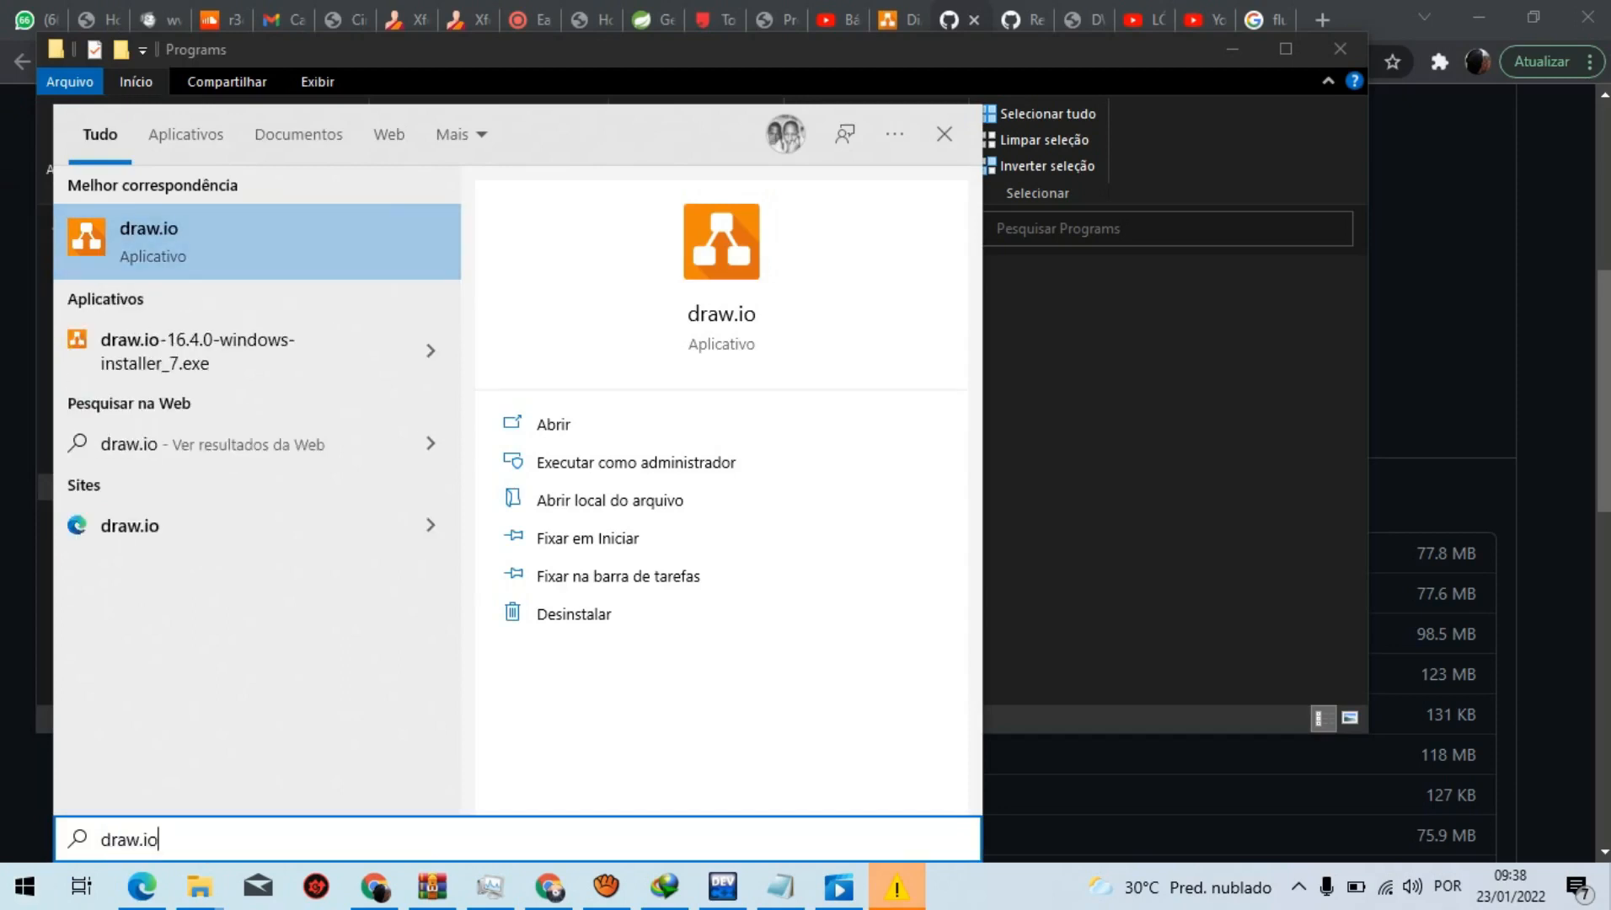
key("Return")
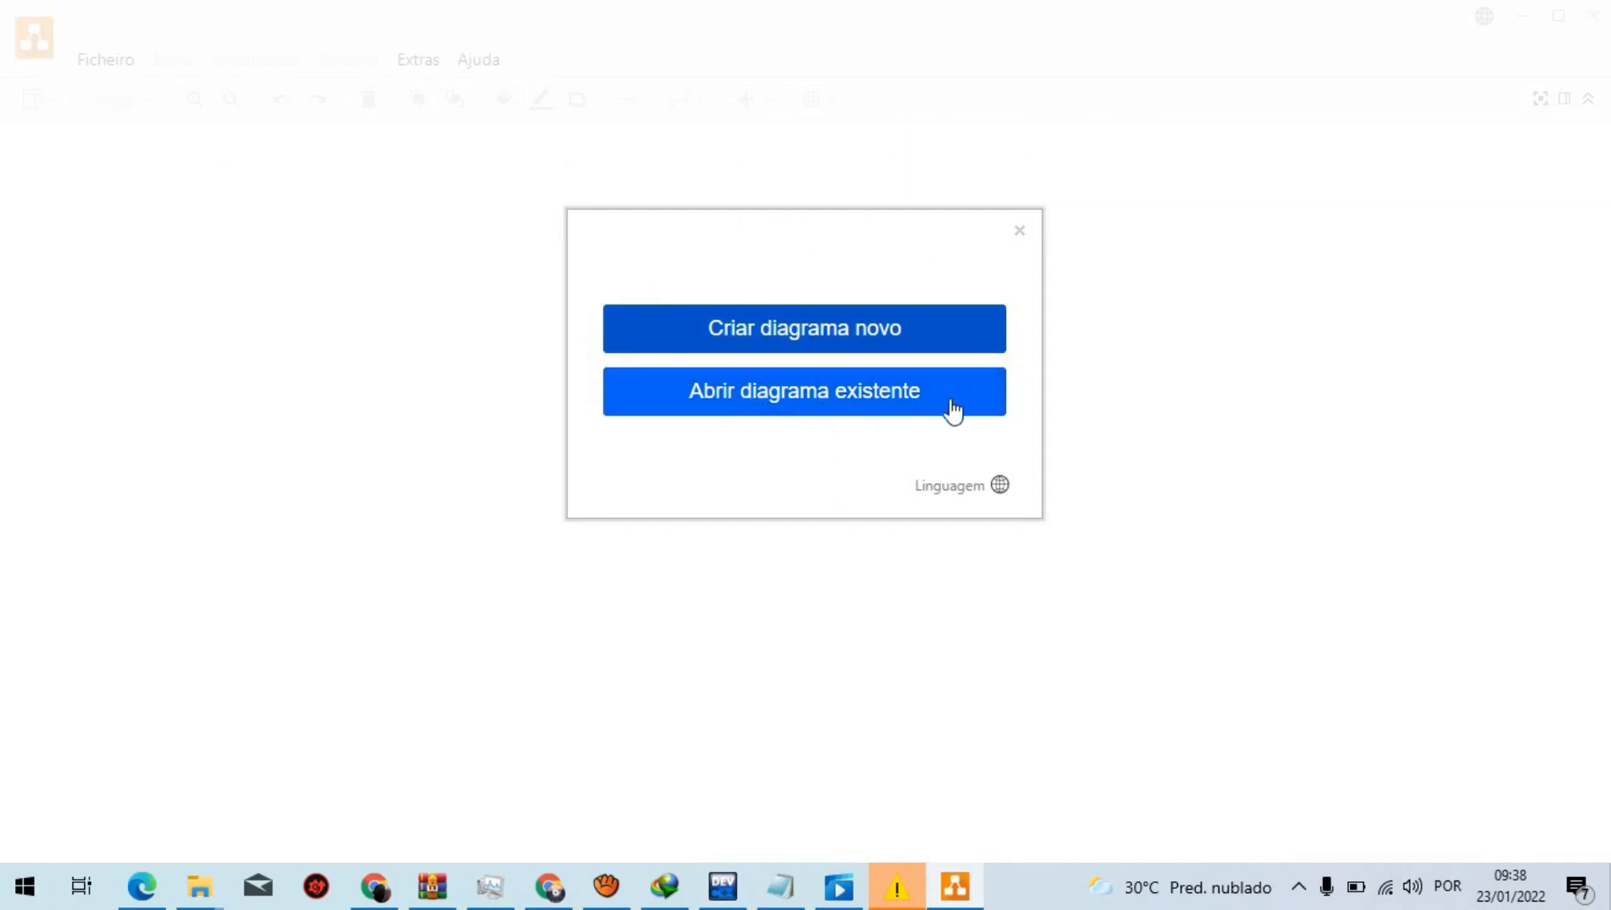
Step: Create a new diagram from the blank template in the Básico category, keeping the default file name and XML format
left_click(769, 330)
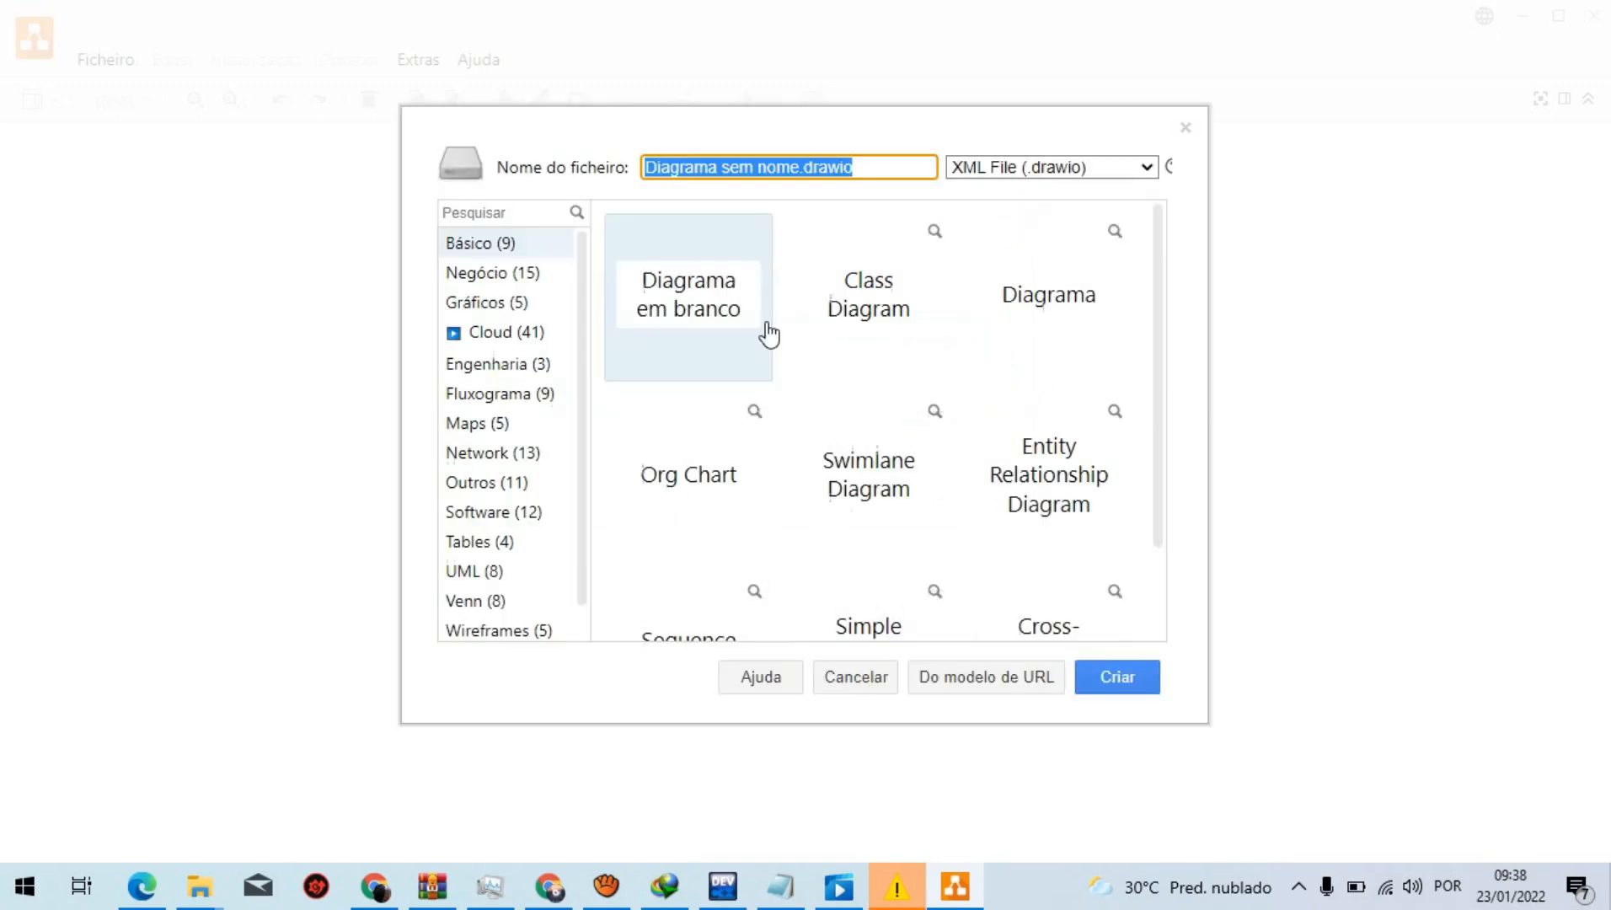
scroll(524, 456, "down", 1)
scroll(528, 455, "up", 1)
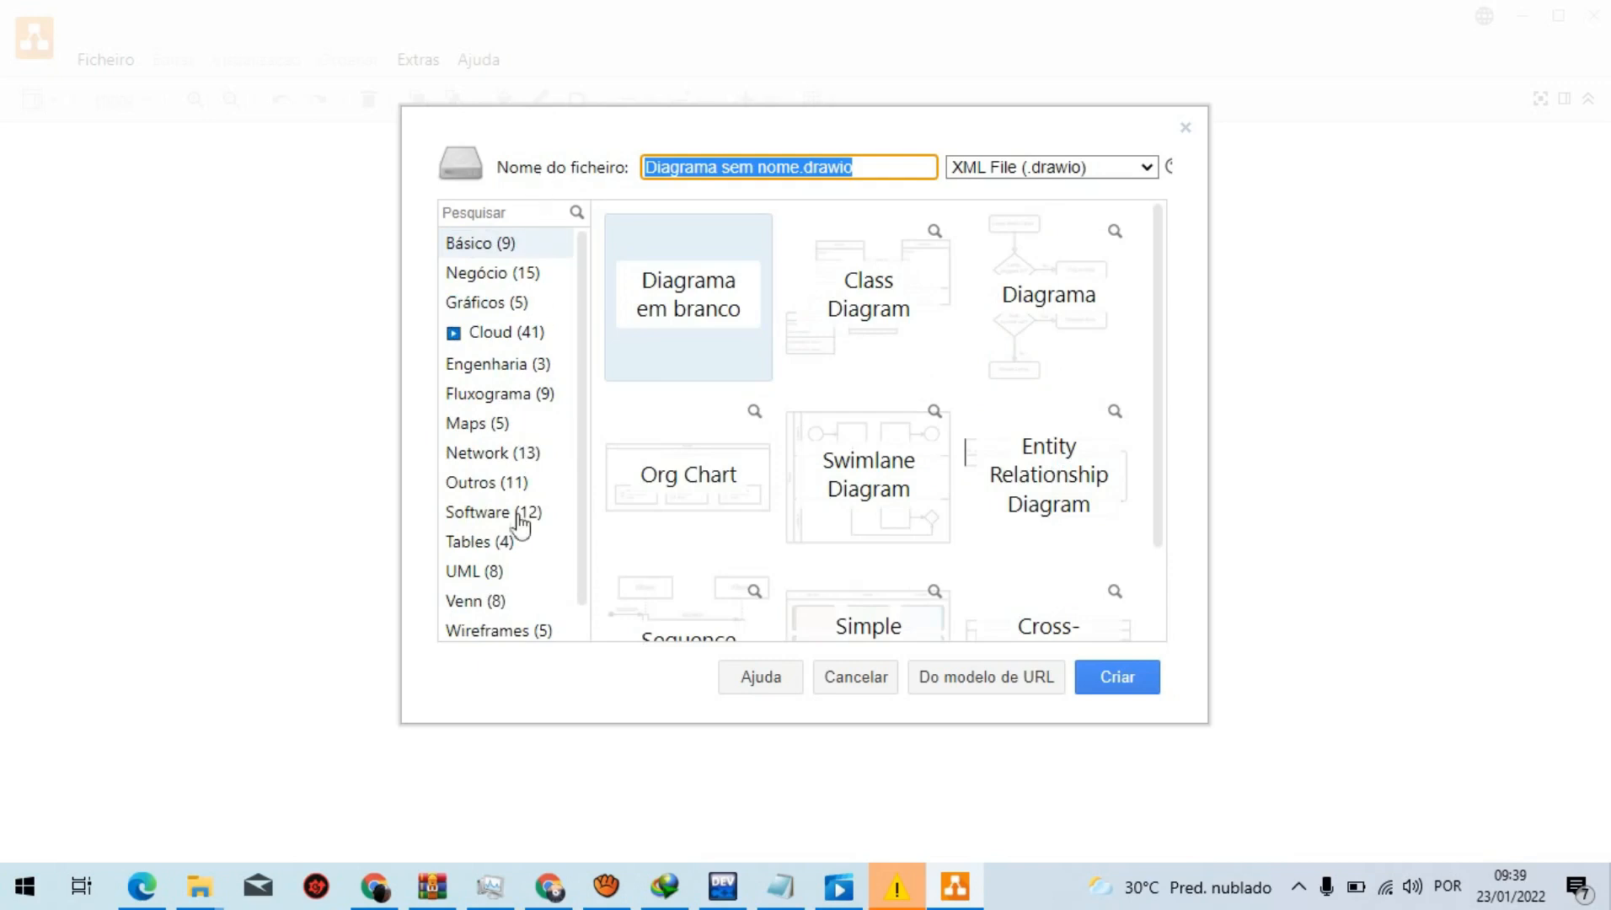
scroll(525, 554, "down", 1)
scroll(525, 553, "up", 1)
scroll(939, 500, "down", 1)
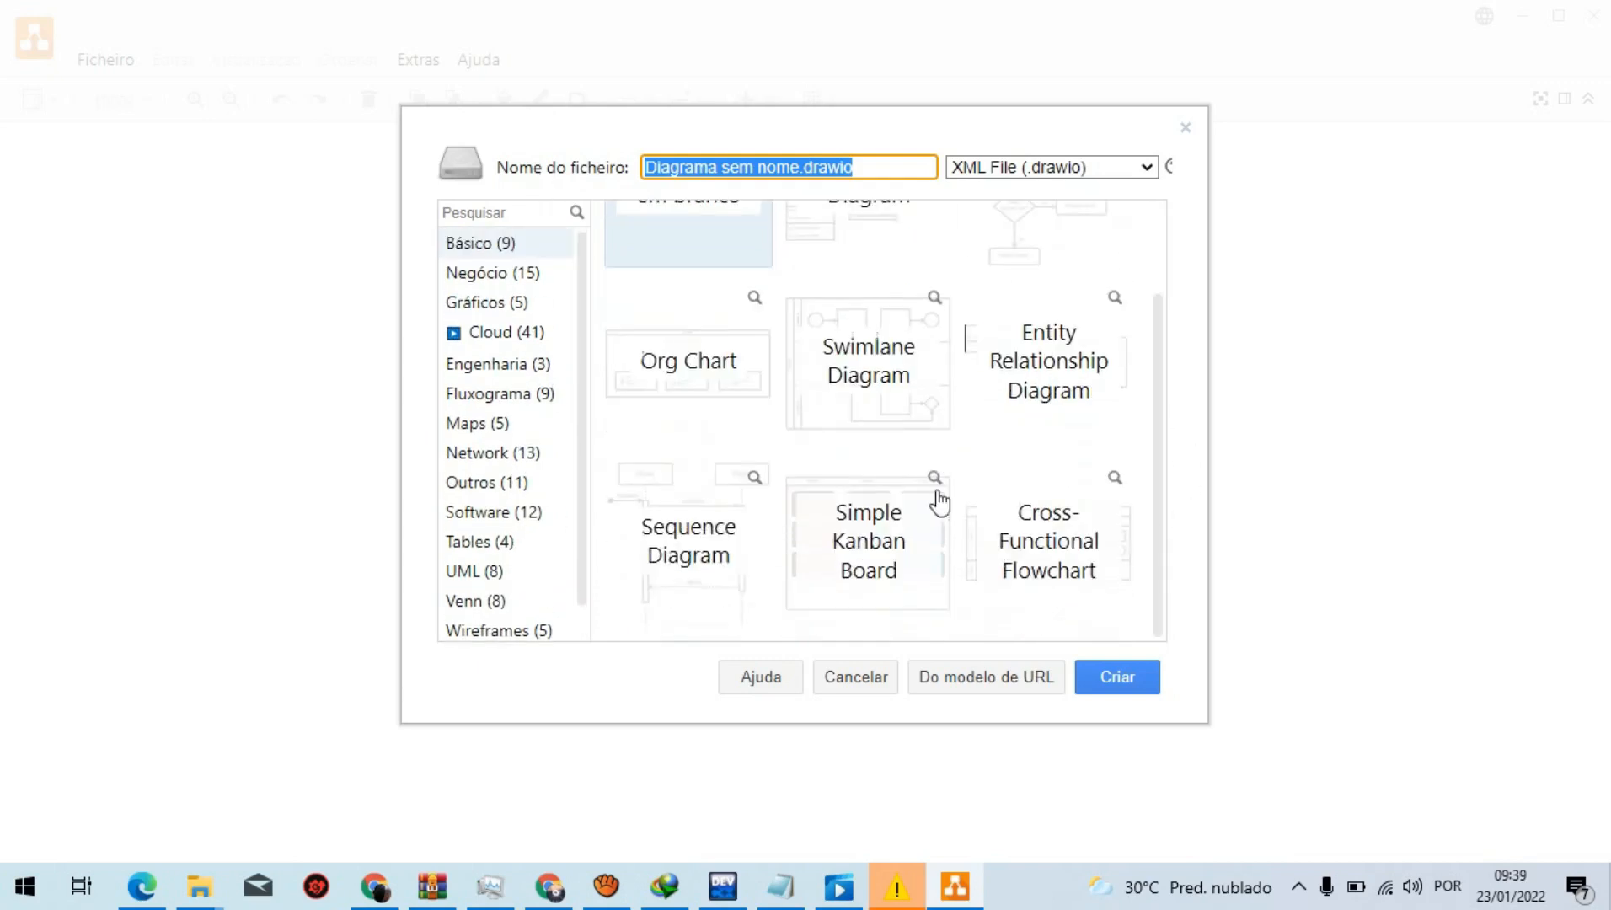
scroll(939, 501, "up", 1)
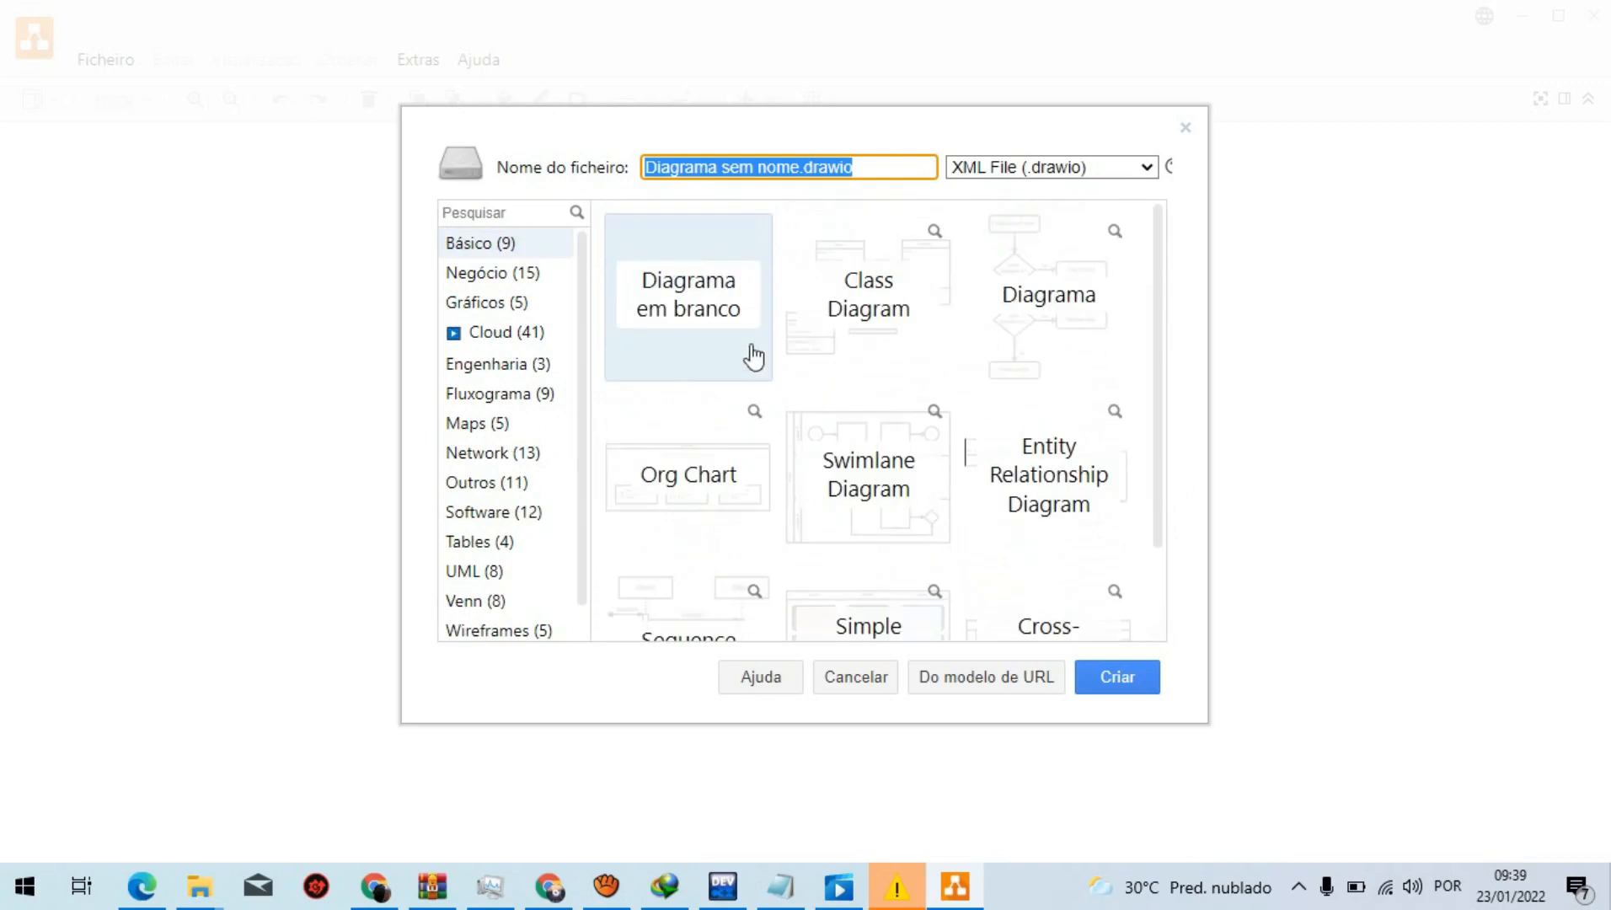
left_click(706, 288)
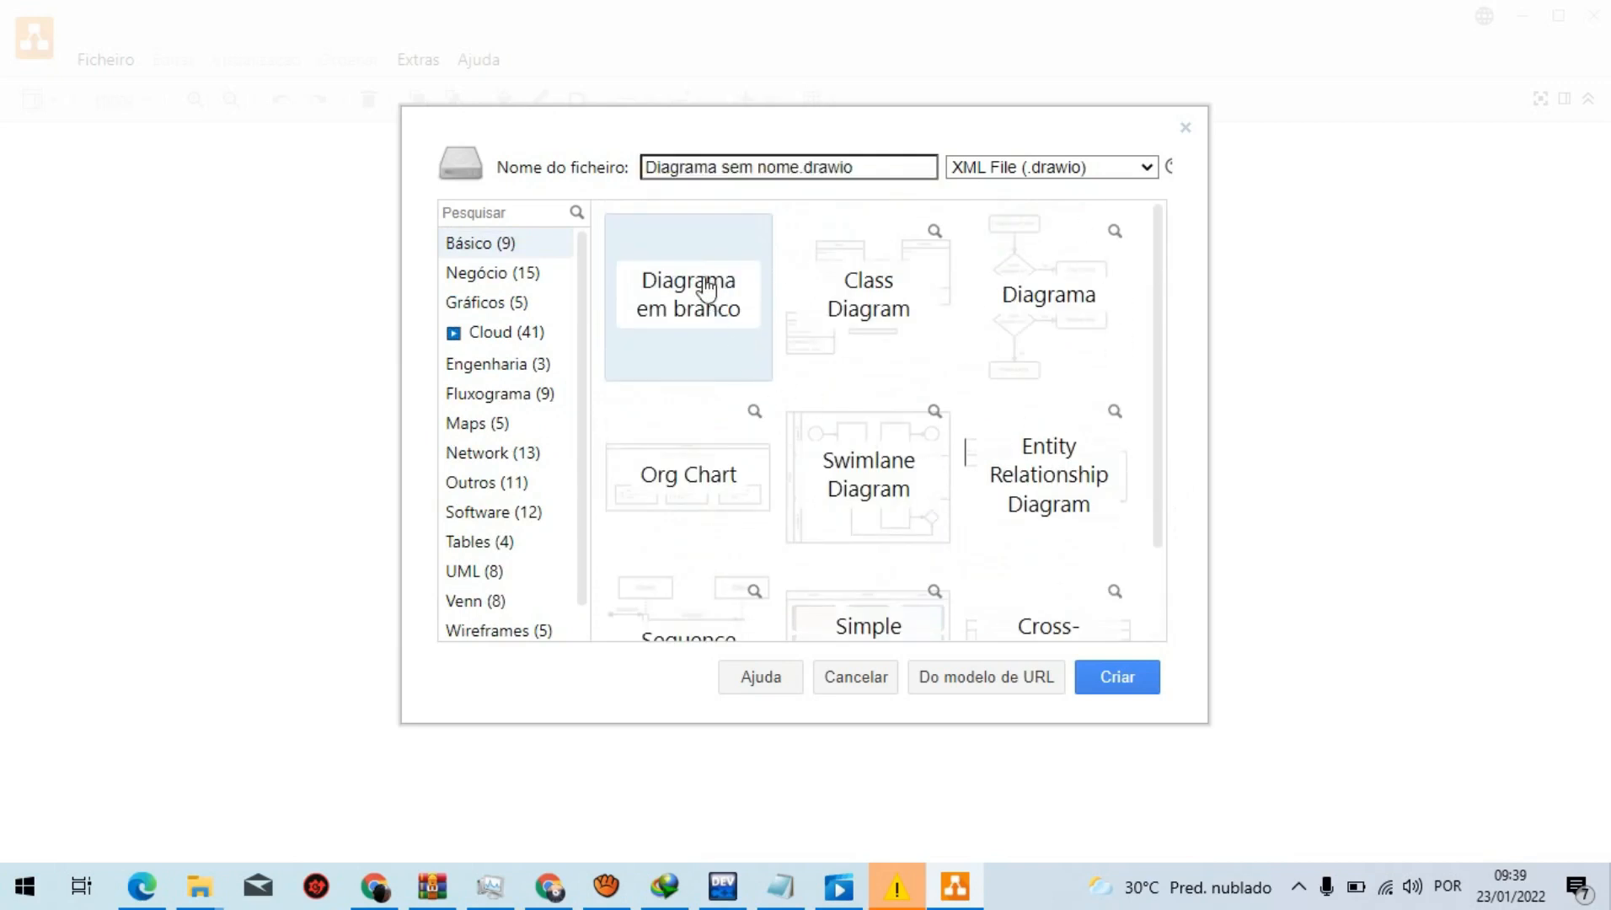
double_click(706, 288)
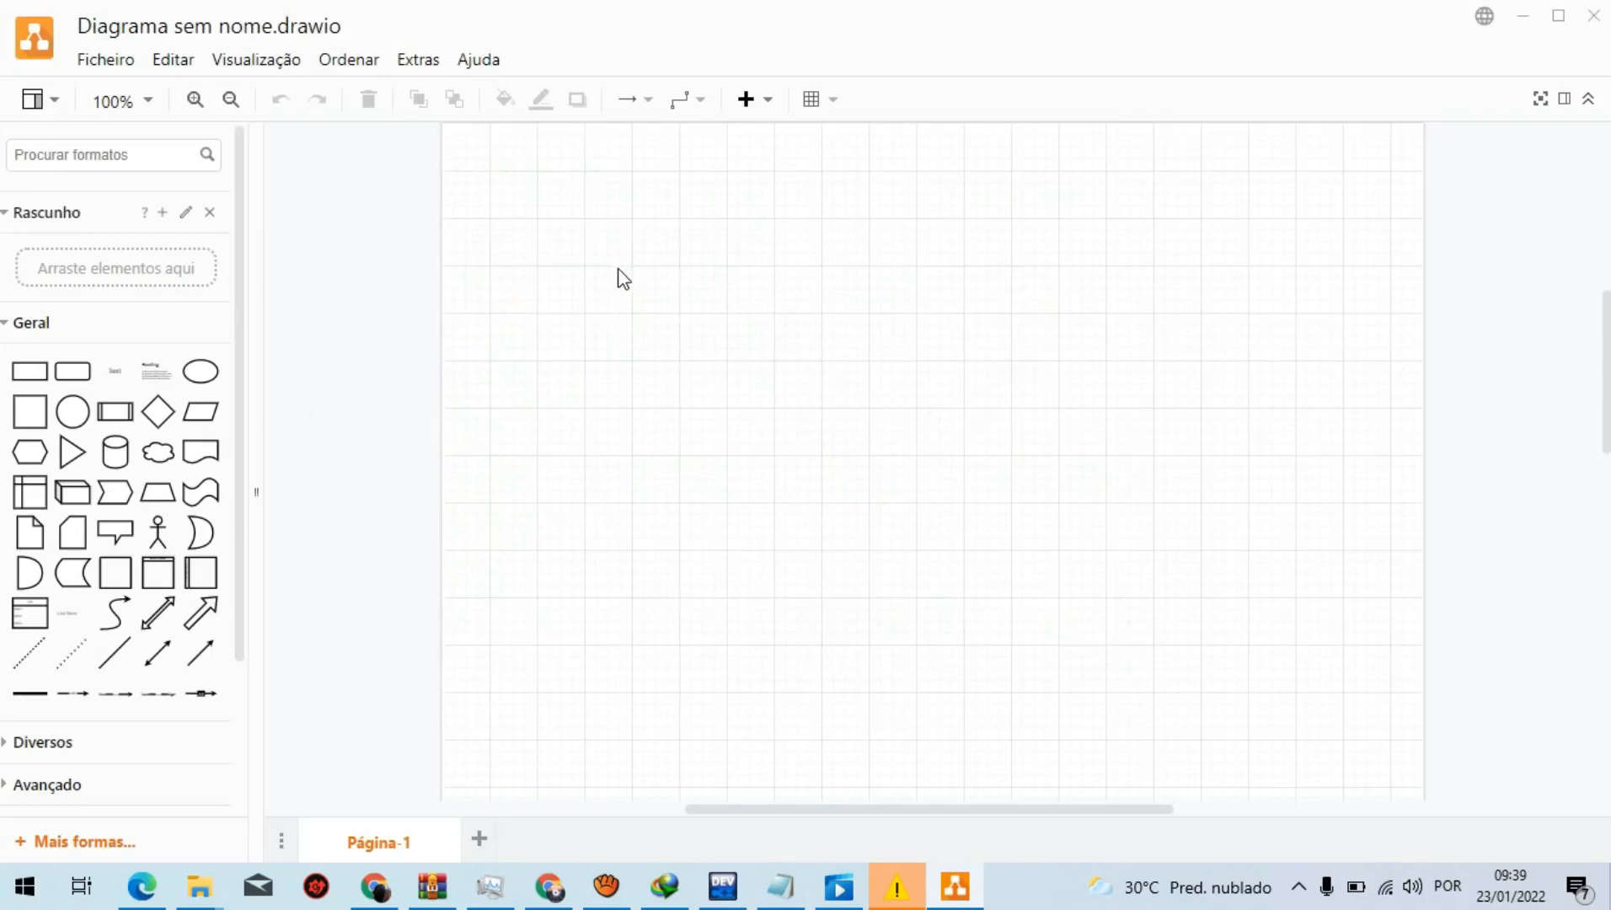
Step: Place an ellipse on the canvas with a rounded rectangle beside it
scroll(627, 279, "right", 4)
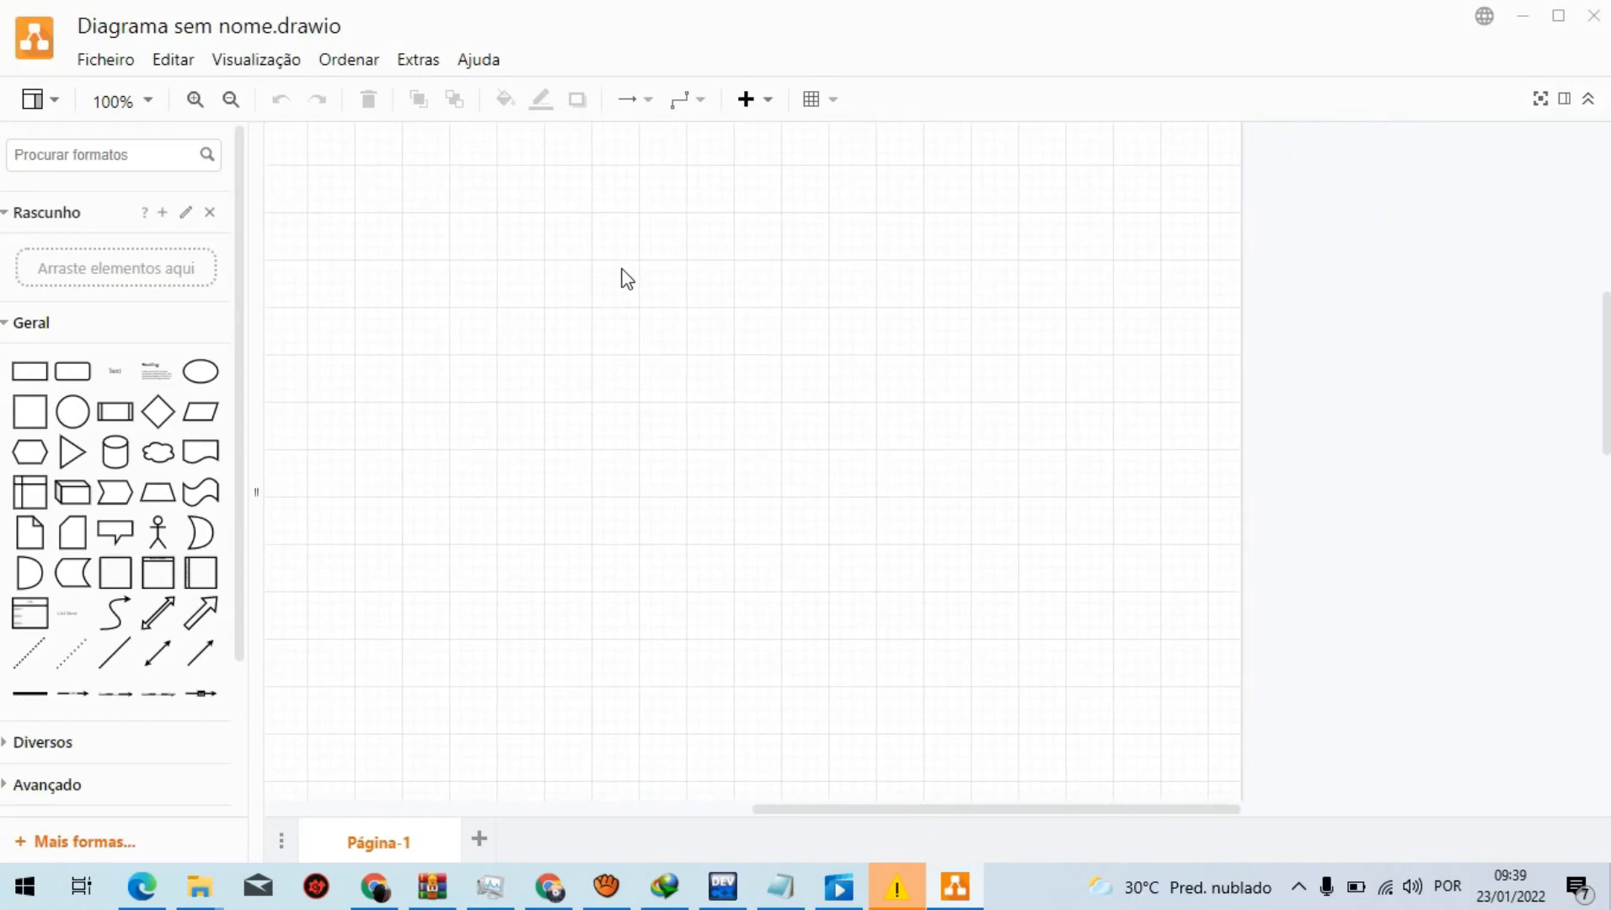
mouse_move(199, 377)
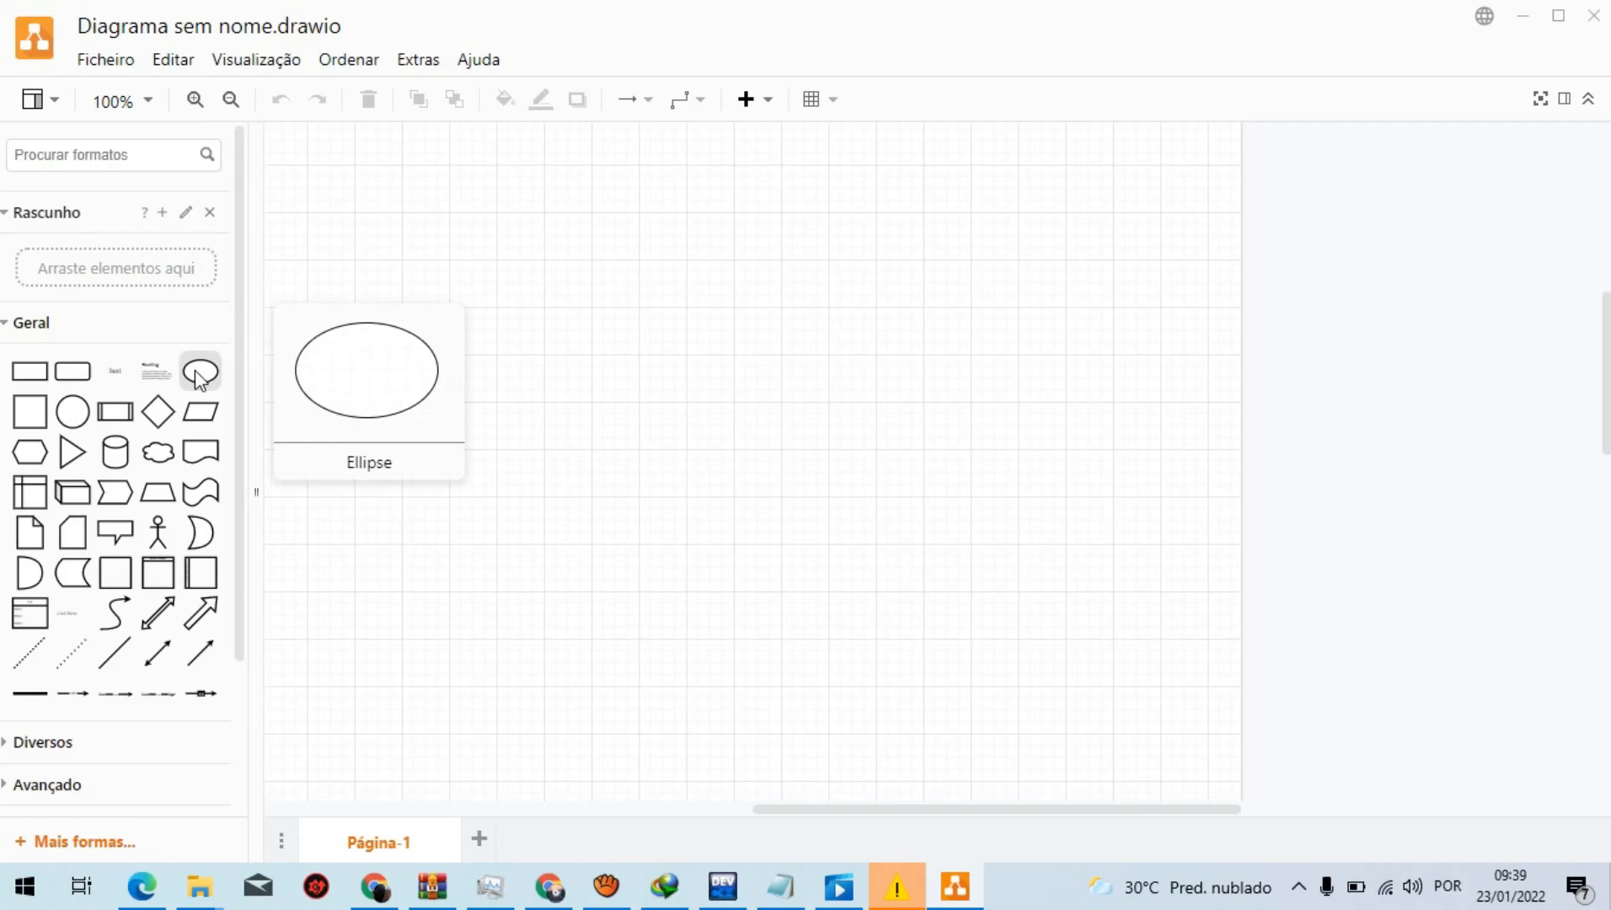
left_click_drag(199, 376, 710, 377)
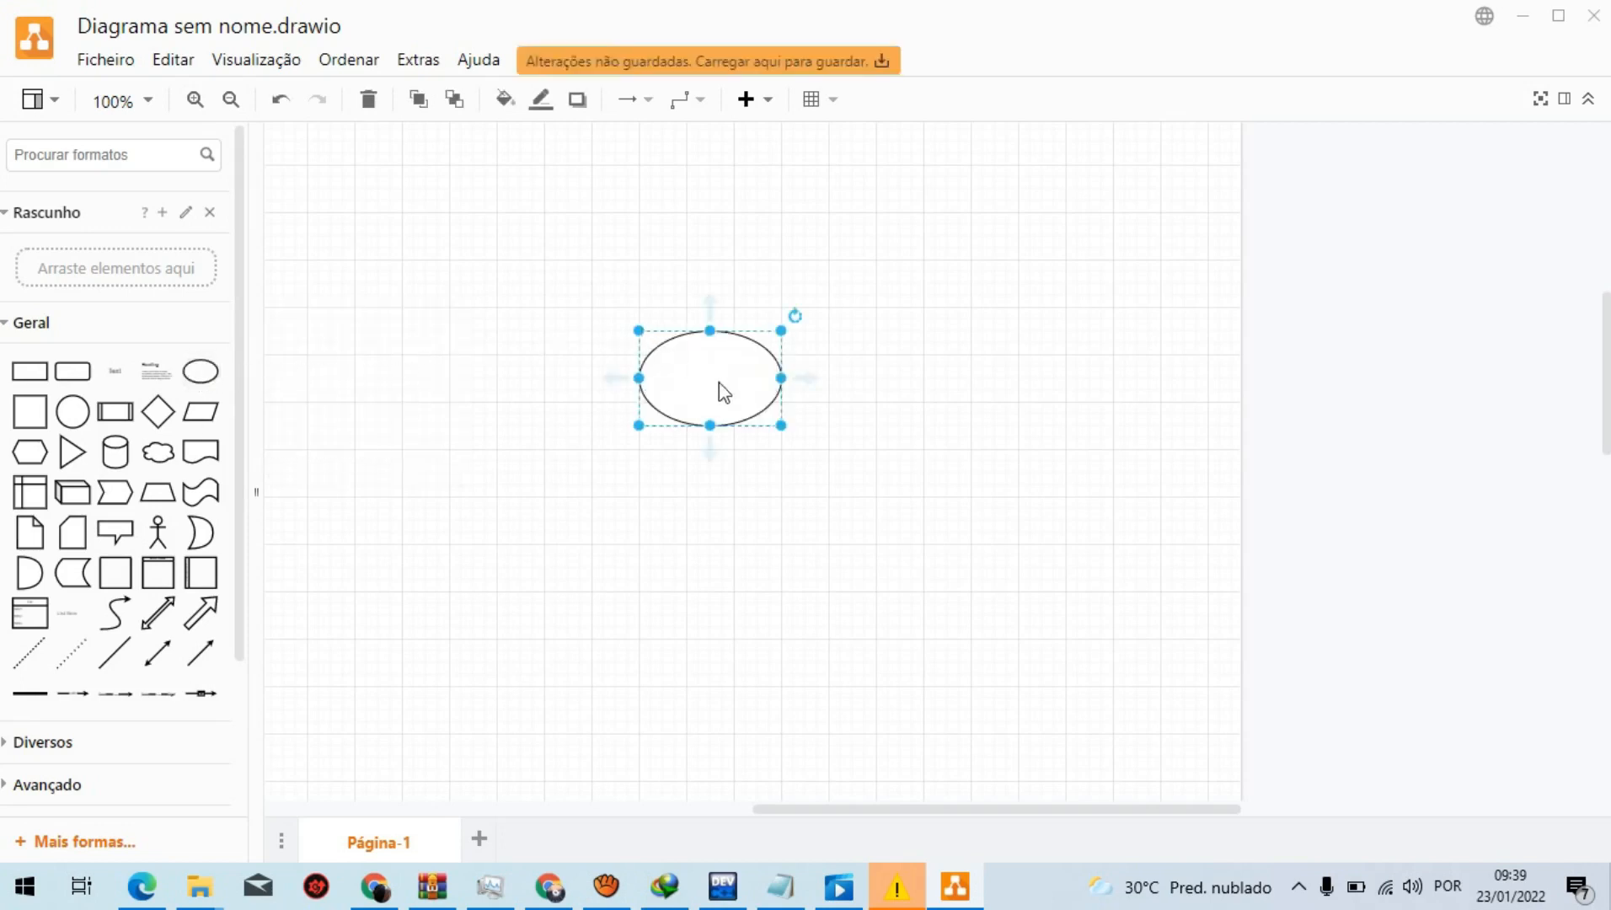
left_click_drag(68, 371, 958, 378)
left_click(843, 455)
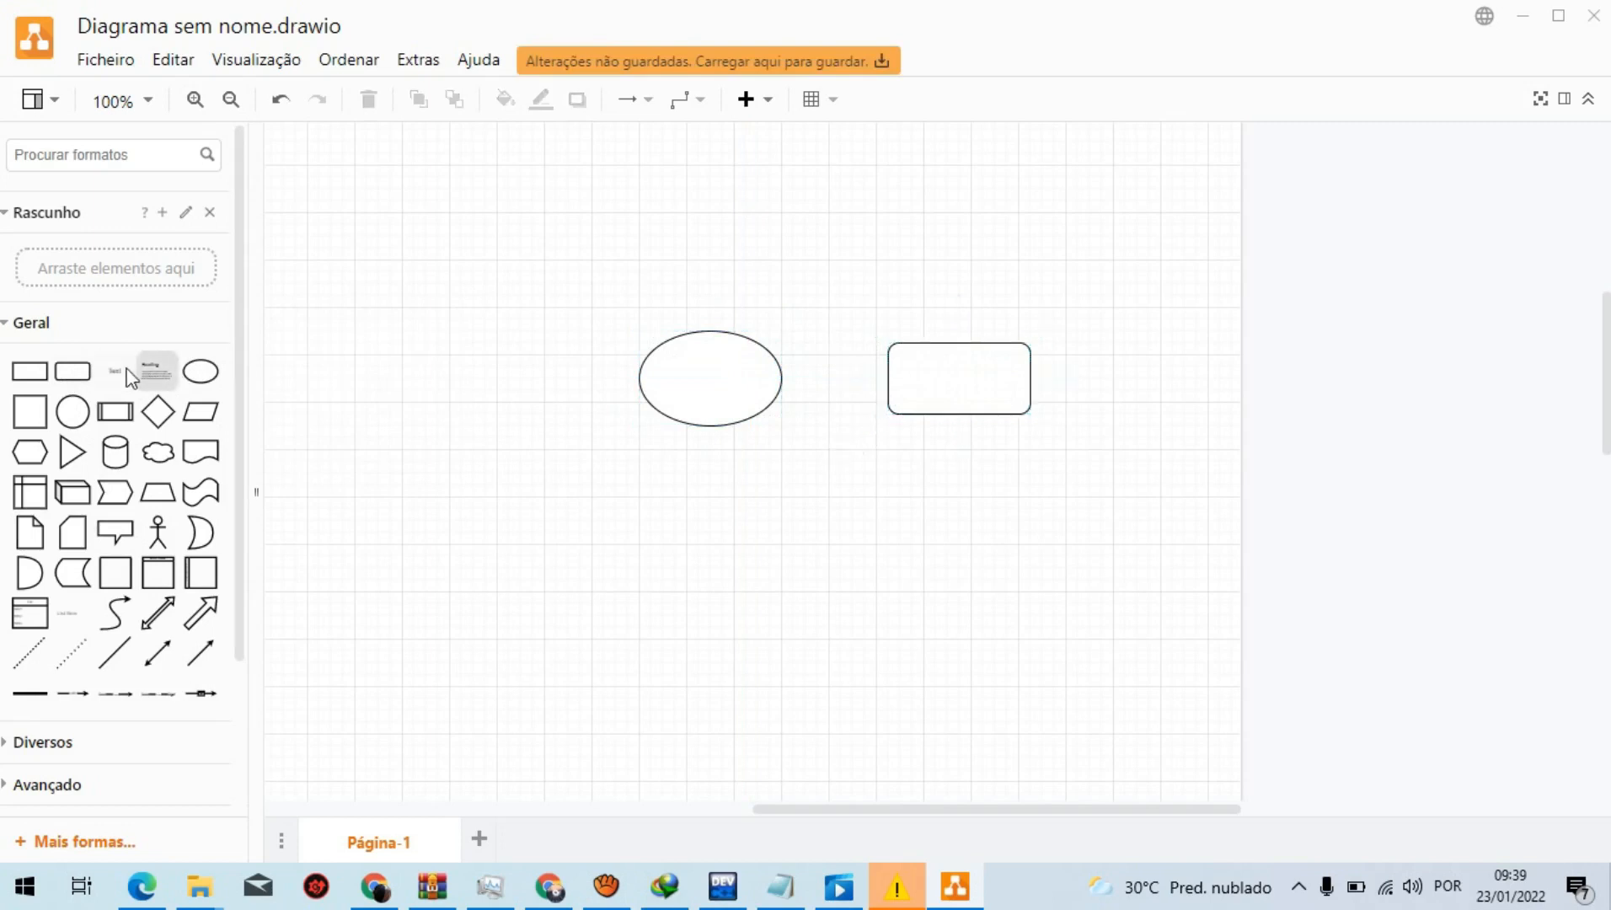
mouse_move(84, 375)
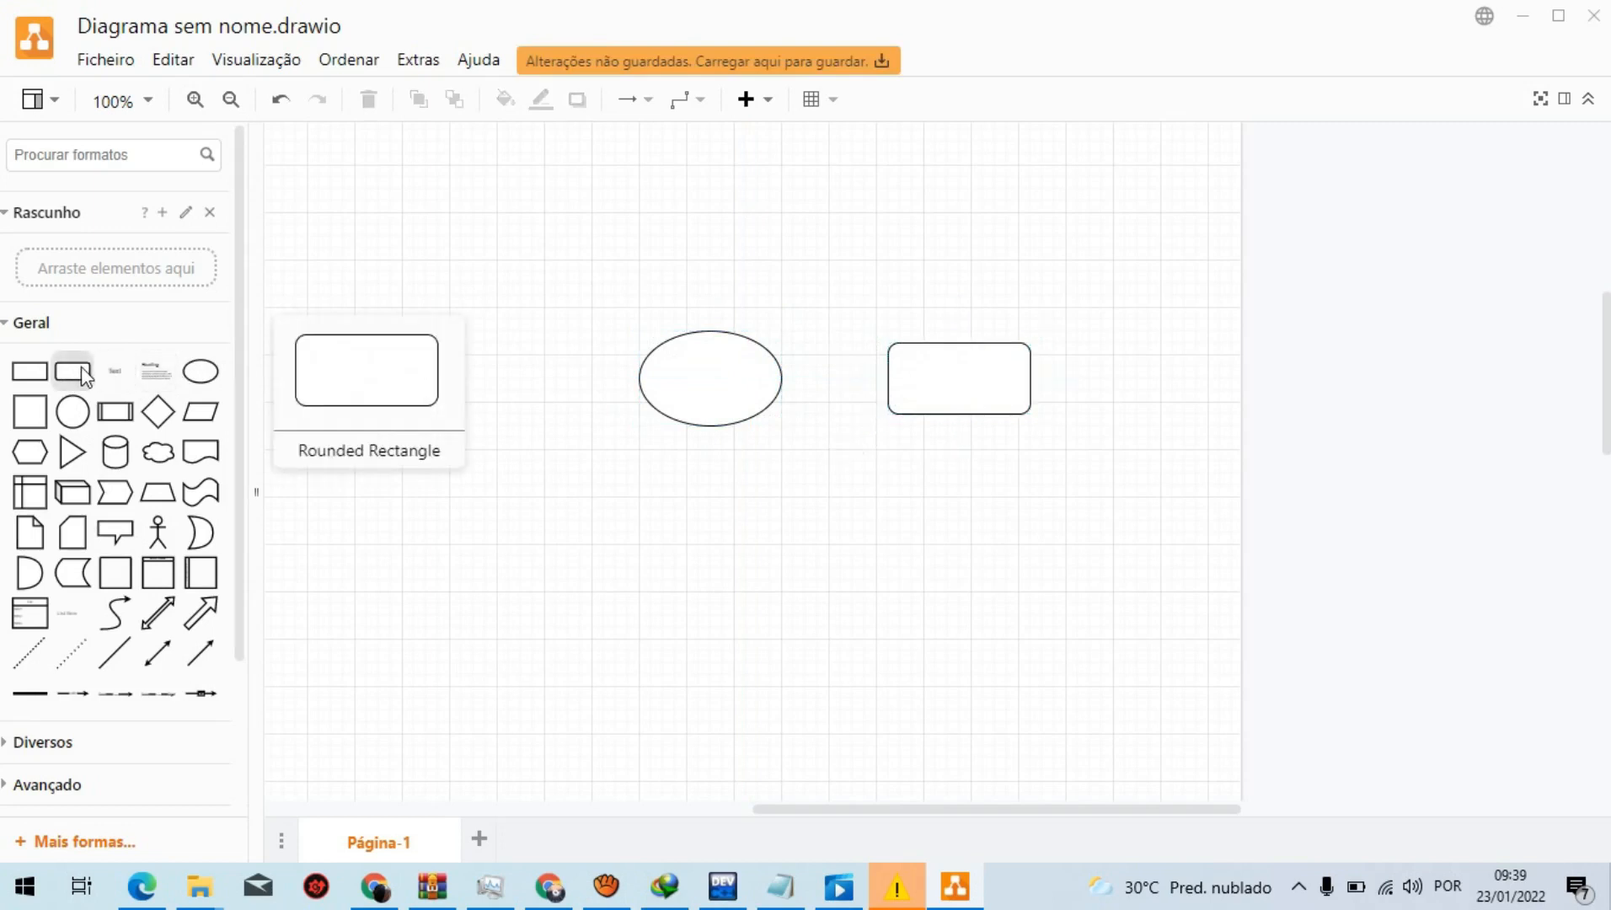
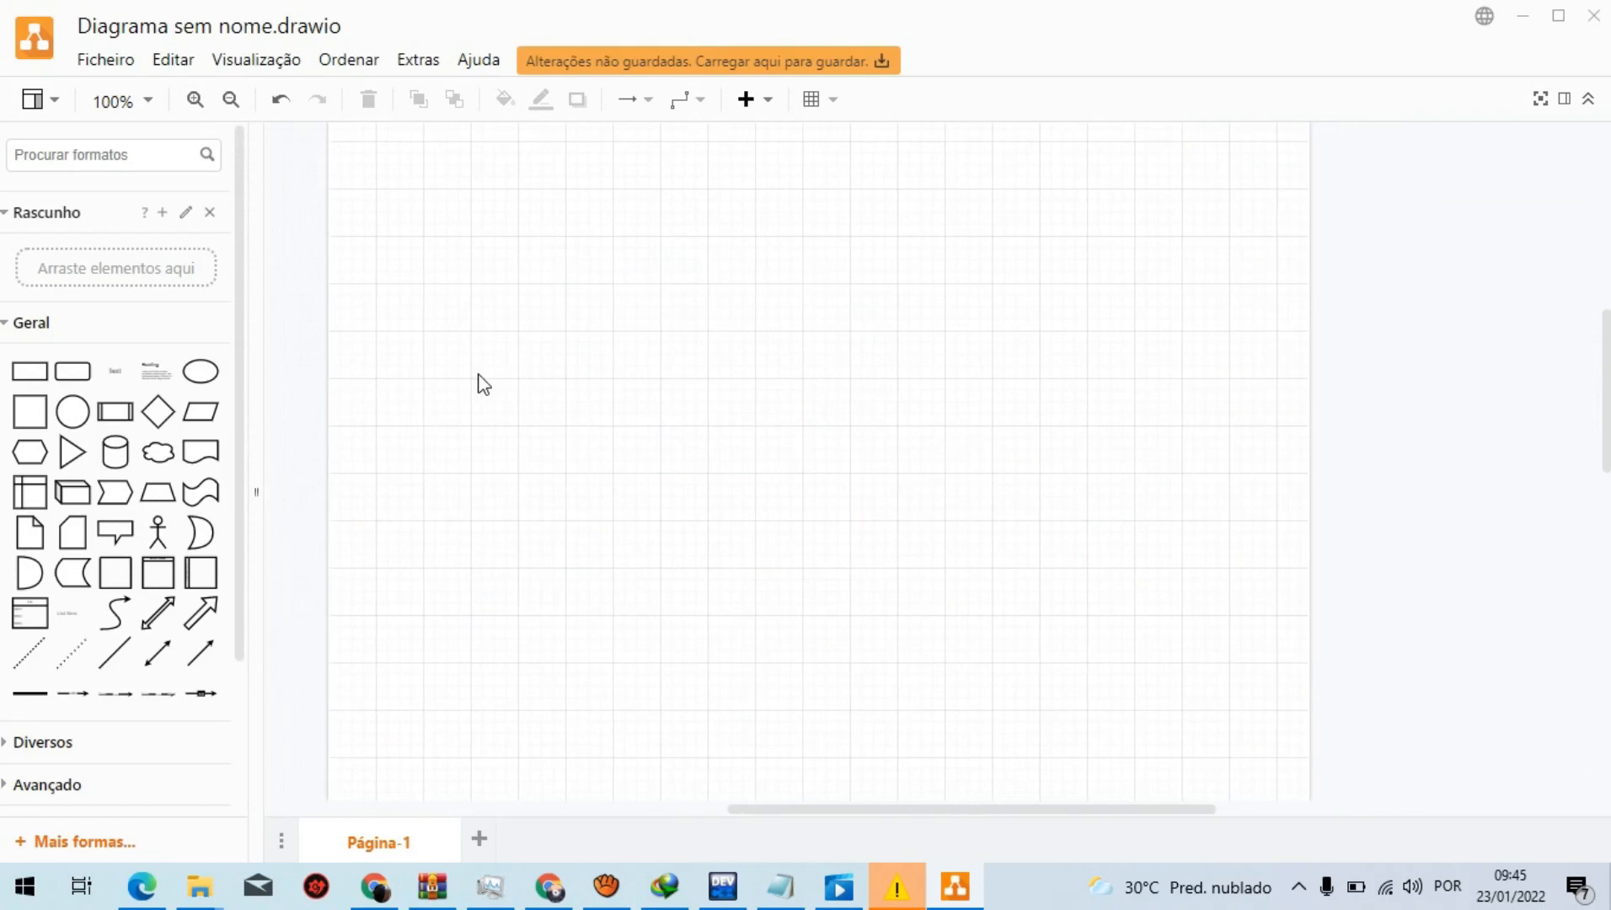
Step: Switch to Notepad and read the numbered steps of the textual description for summing variables A and B
left_click(780, 887)
left_click(1235, 305)
left_click_drag(1284, 27, 1212, 190)
left_click(1414, 186)
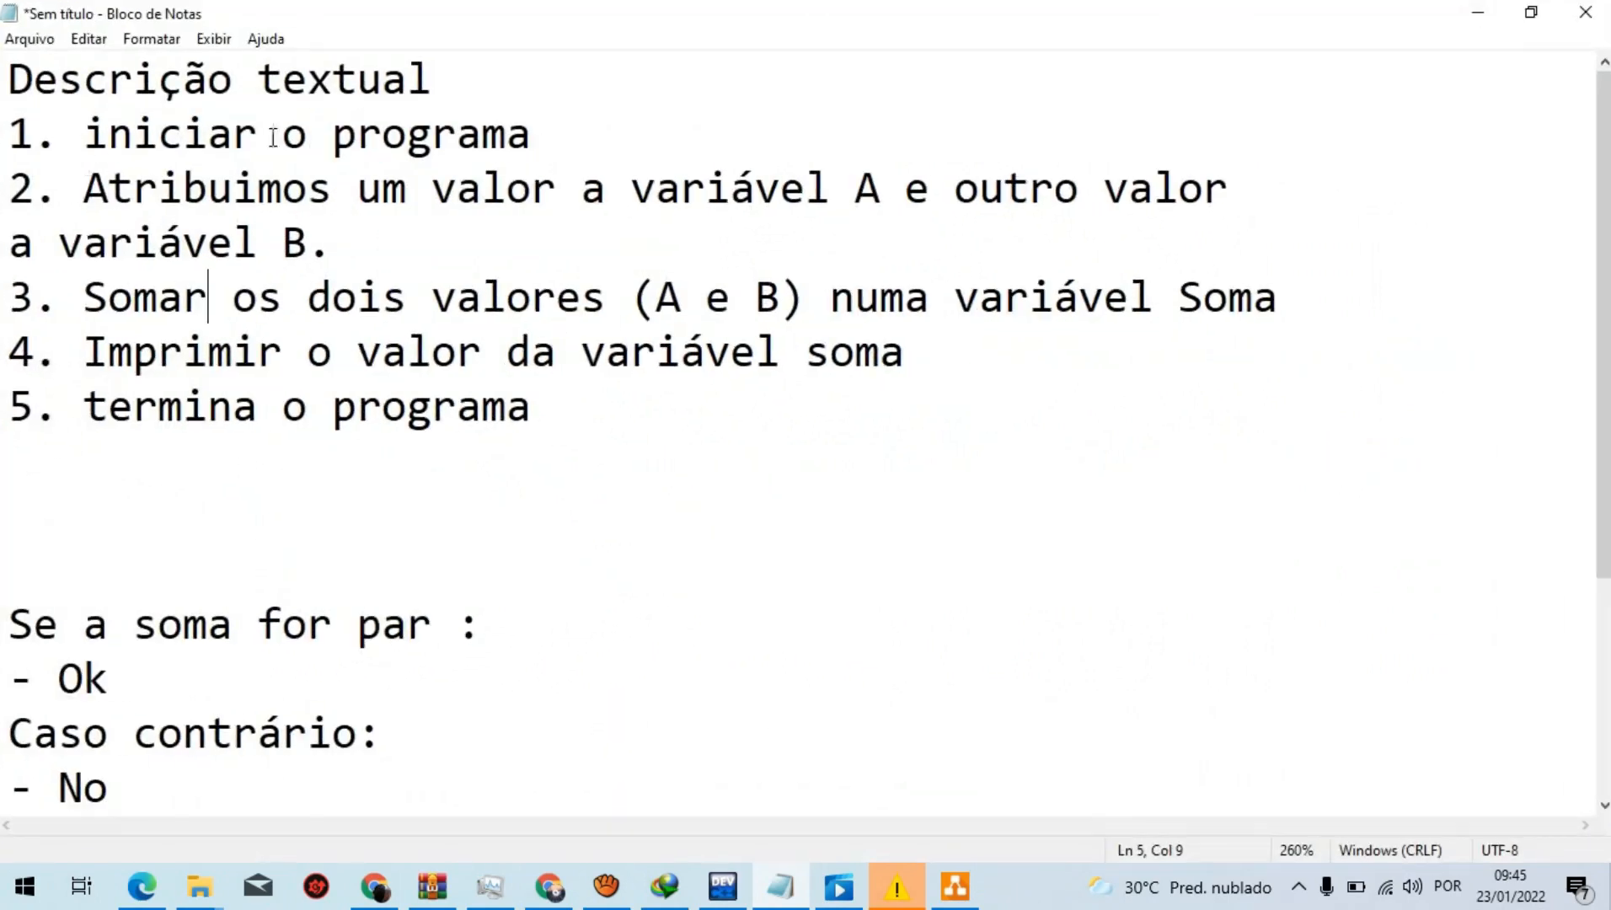
left_click_drag(539, 132, 6, 143)
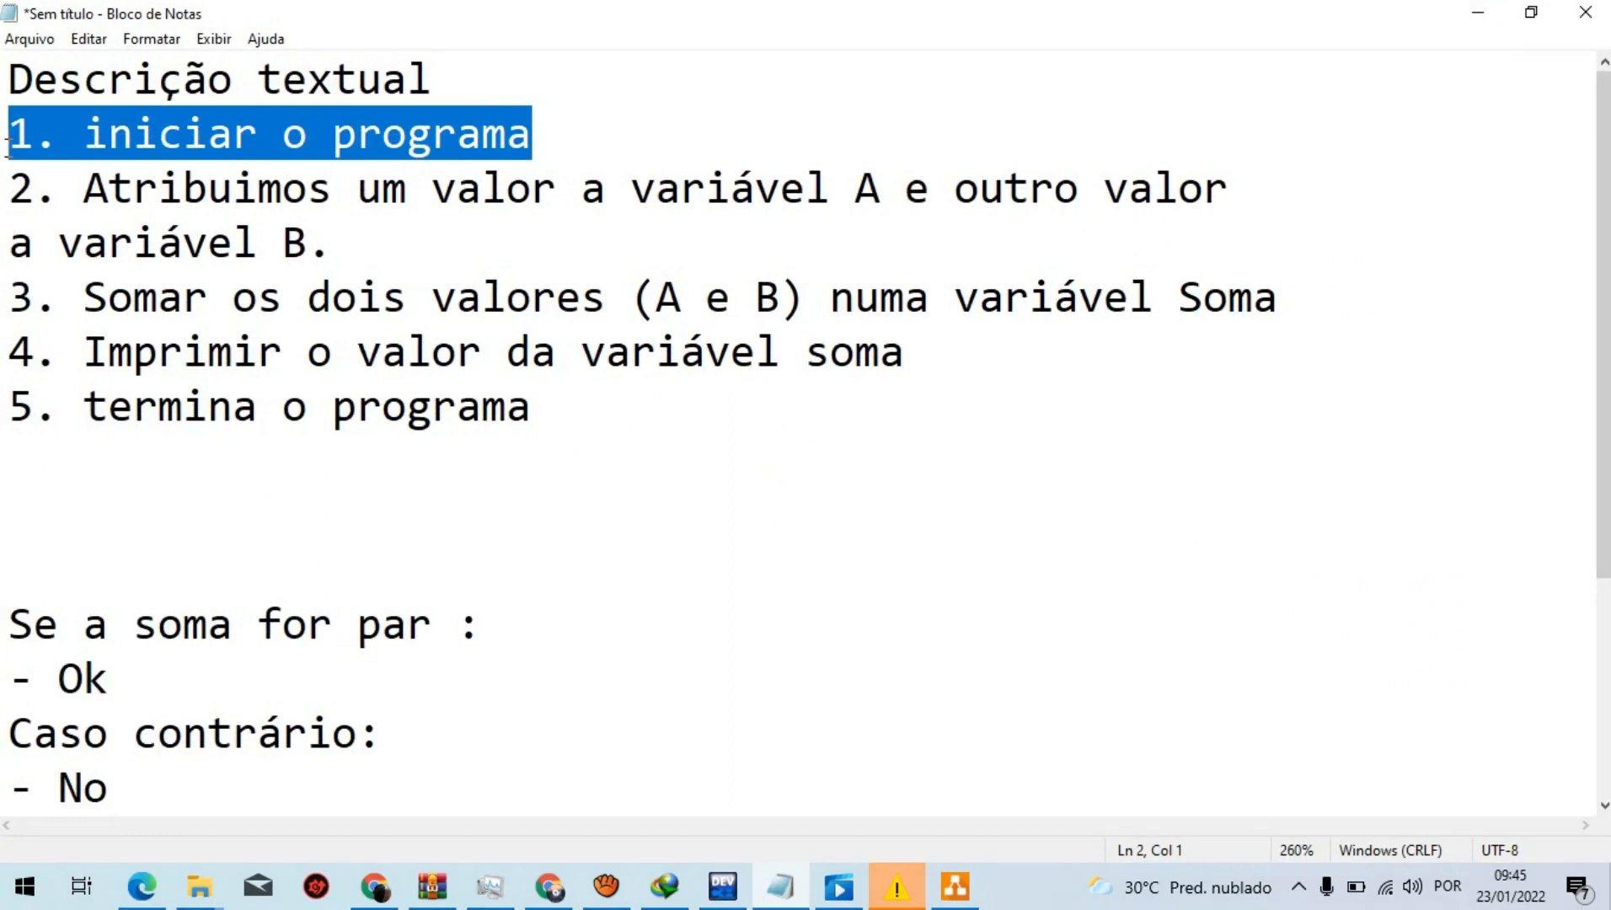
left_click_drag(507, 189, 883, 245)
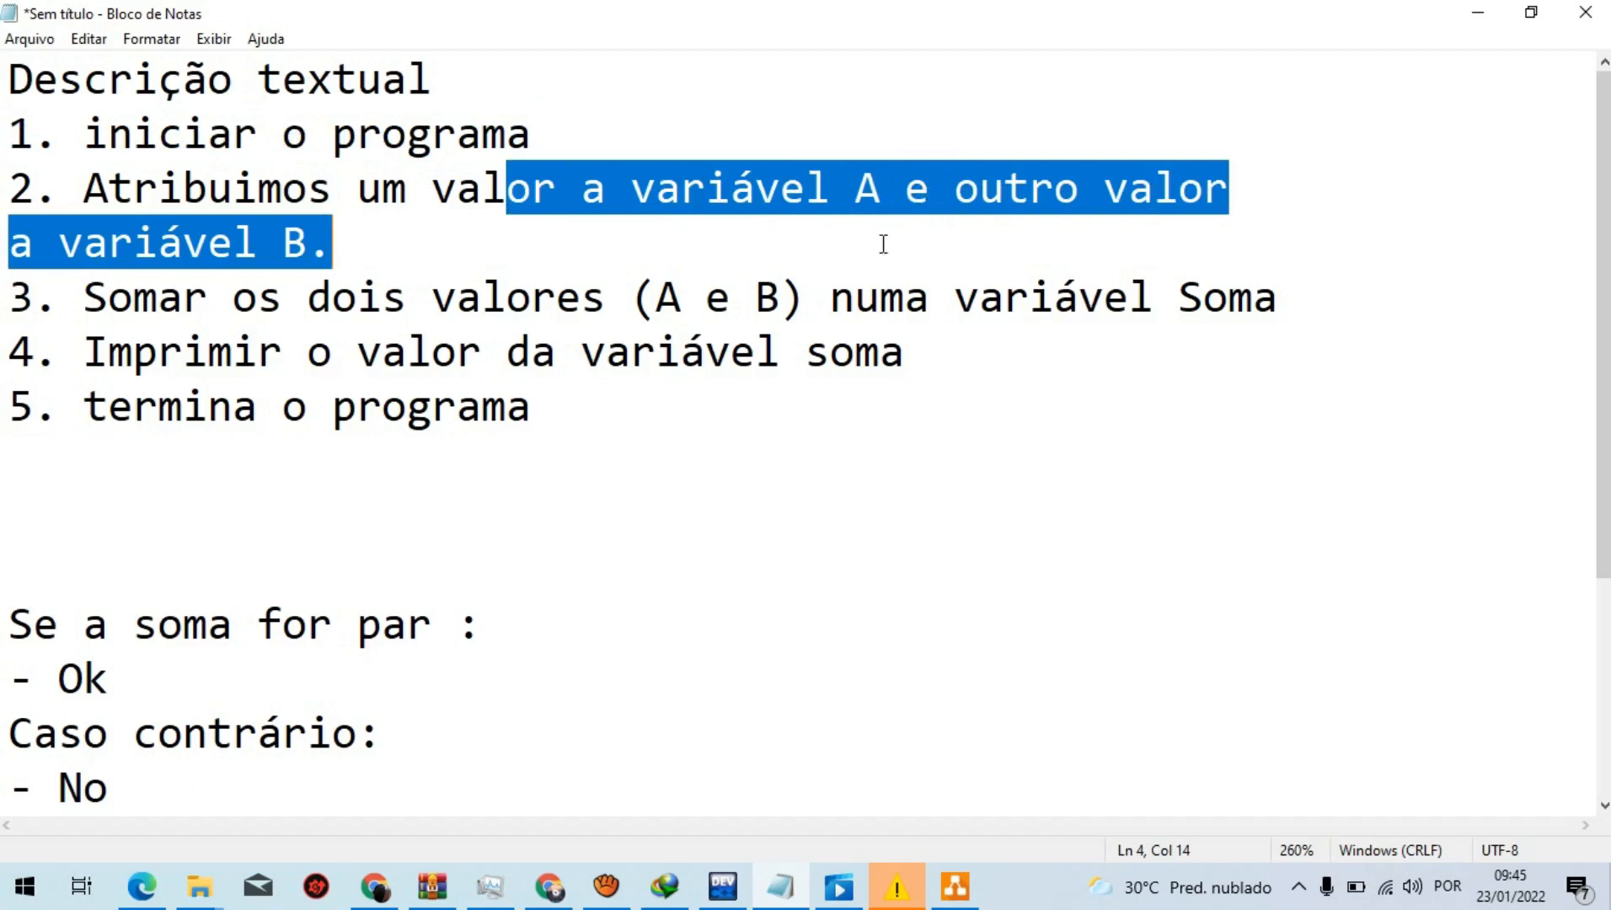
left_click(334, 254)
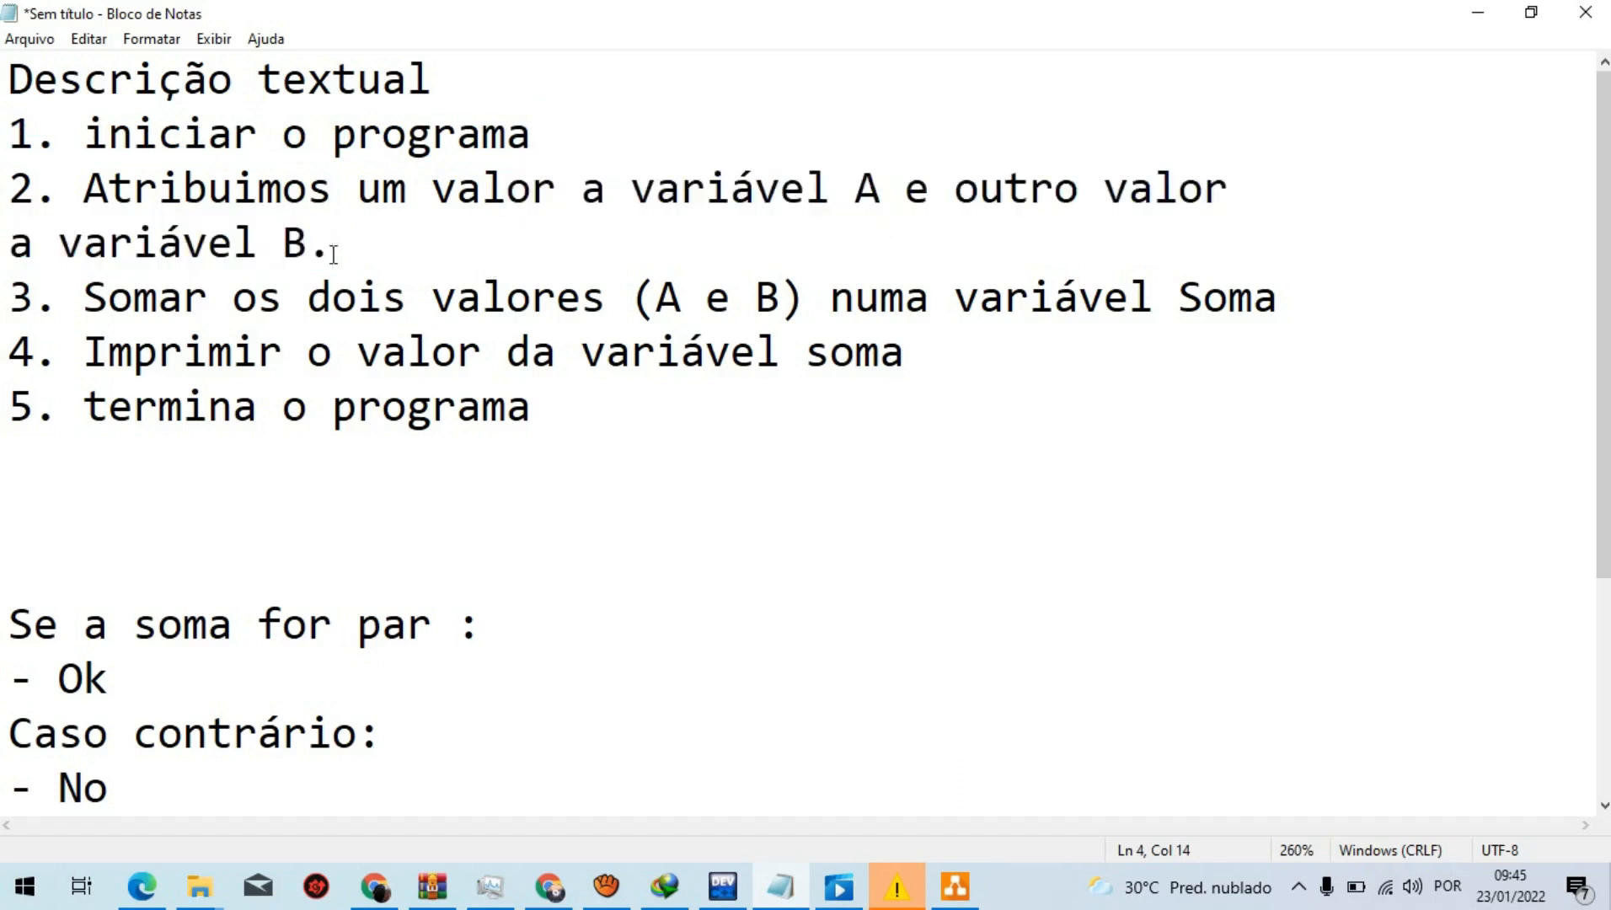
left_click_drag(88, 299, 1292, 285)
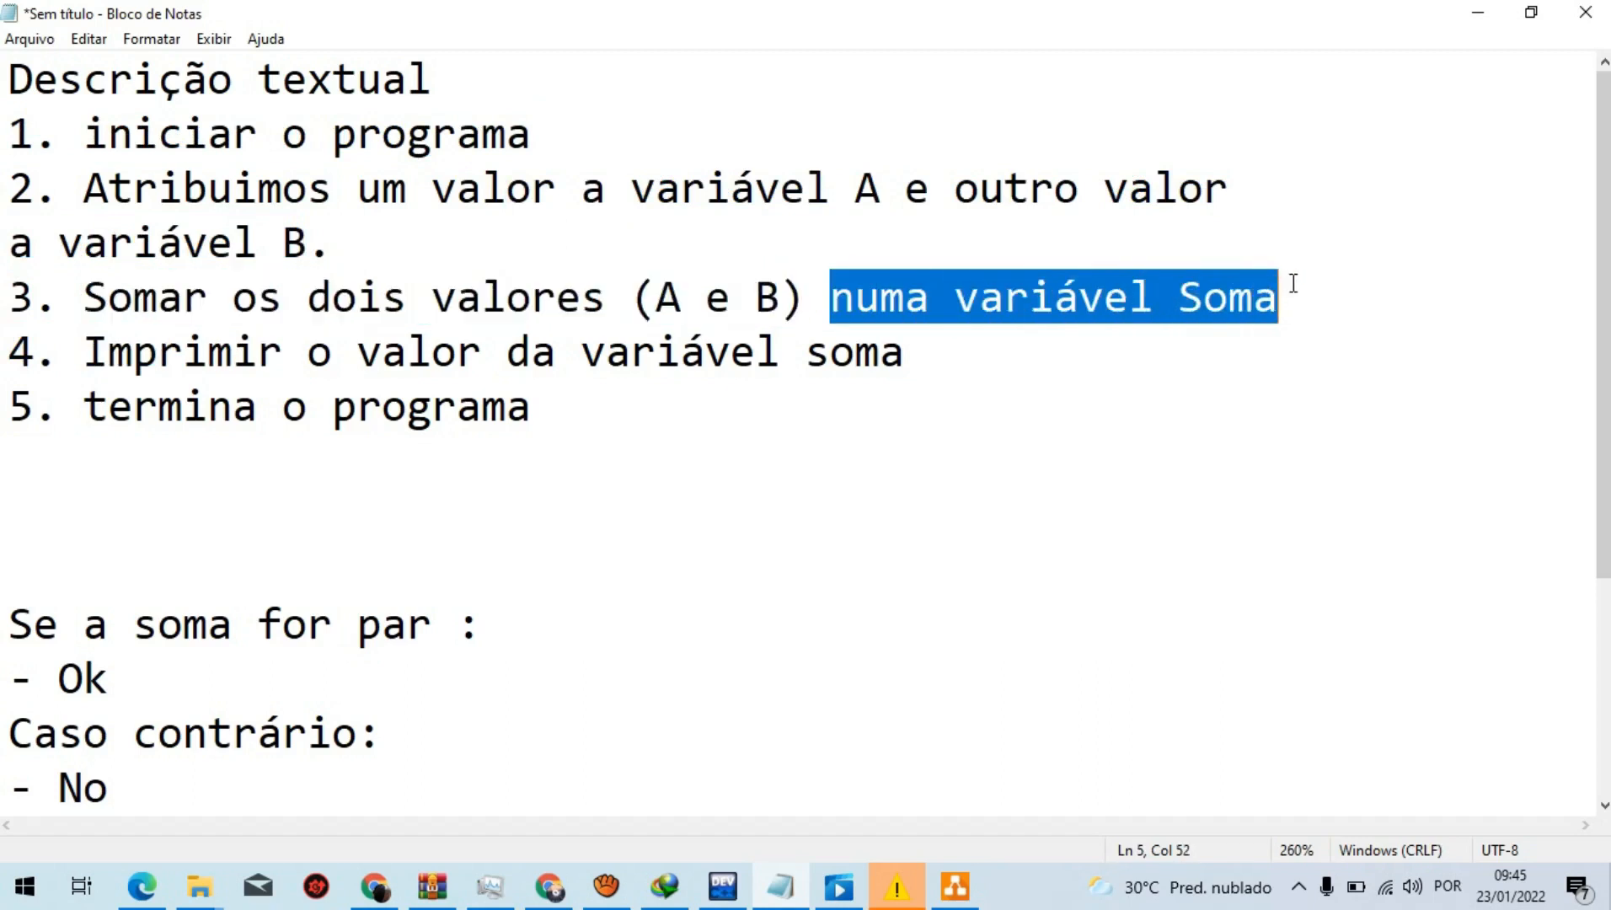
left_click(1291, 287)
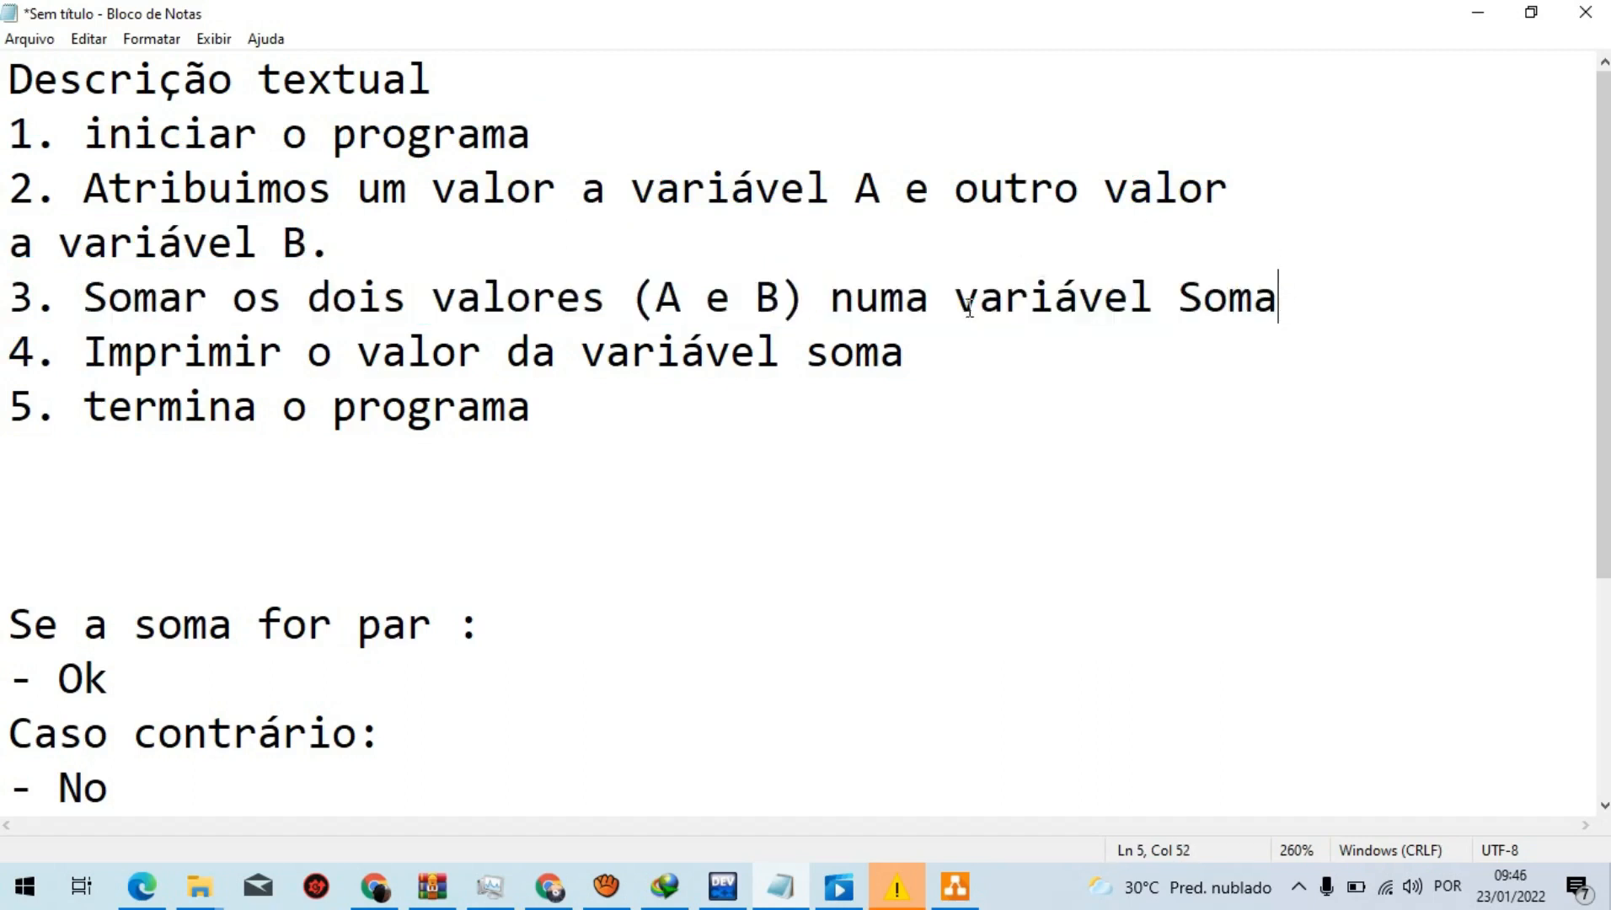
double_click(1279, 312)
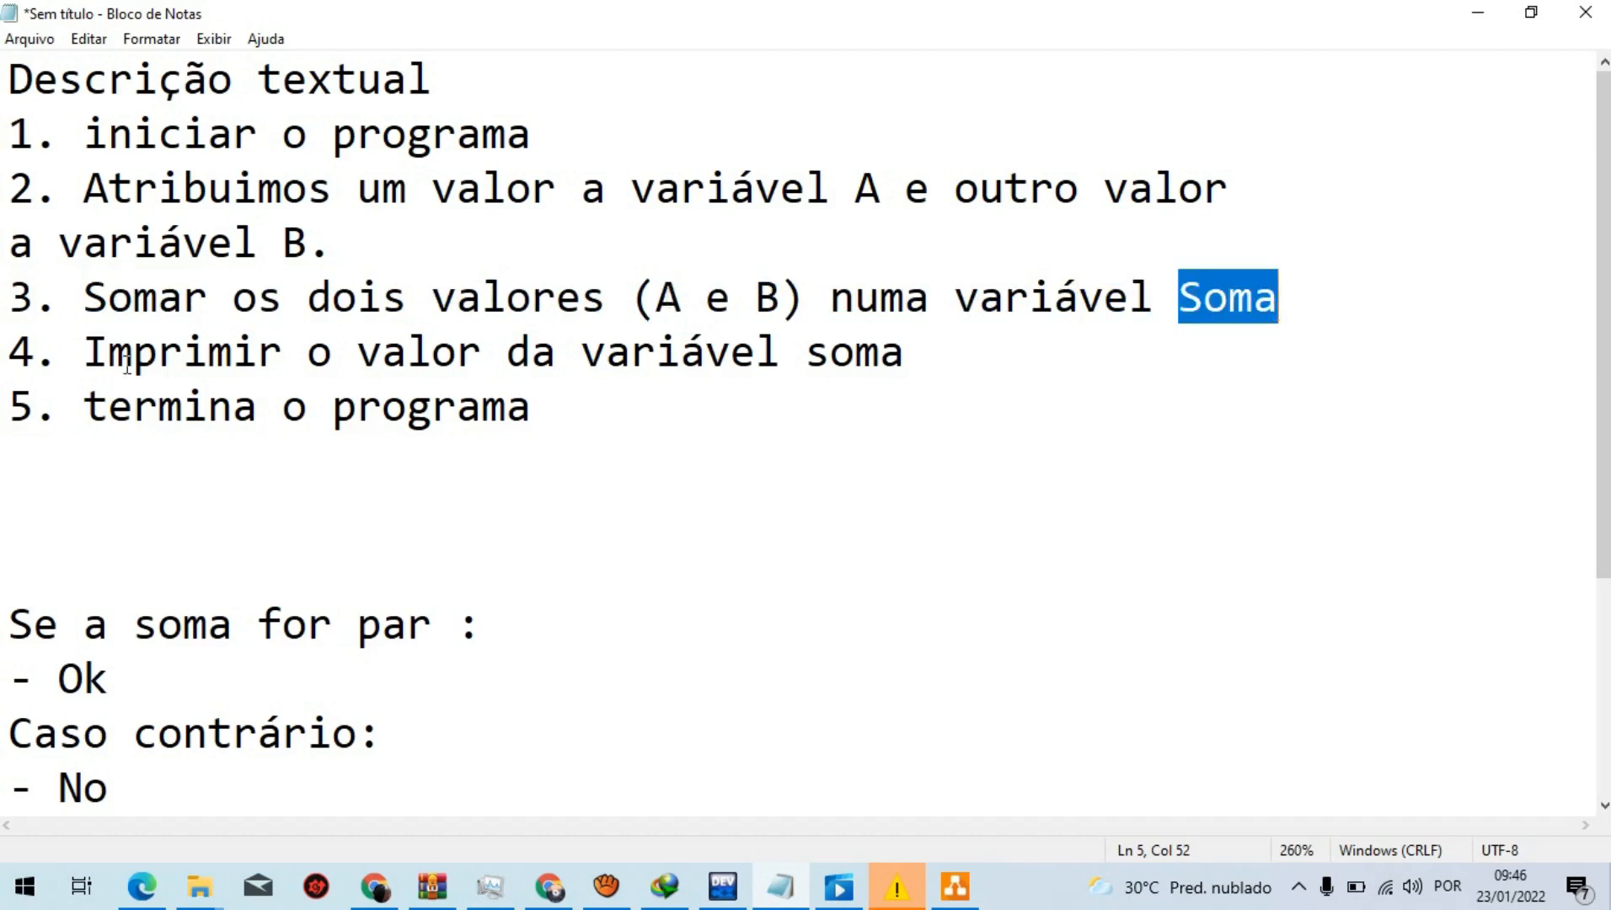
left_click_drag(87, 353, 973, 353)
Step: Highlight the whole textual description, from its heading through step 5
left_click(623, 420)
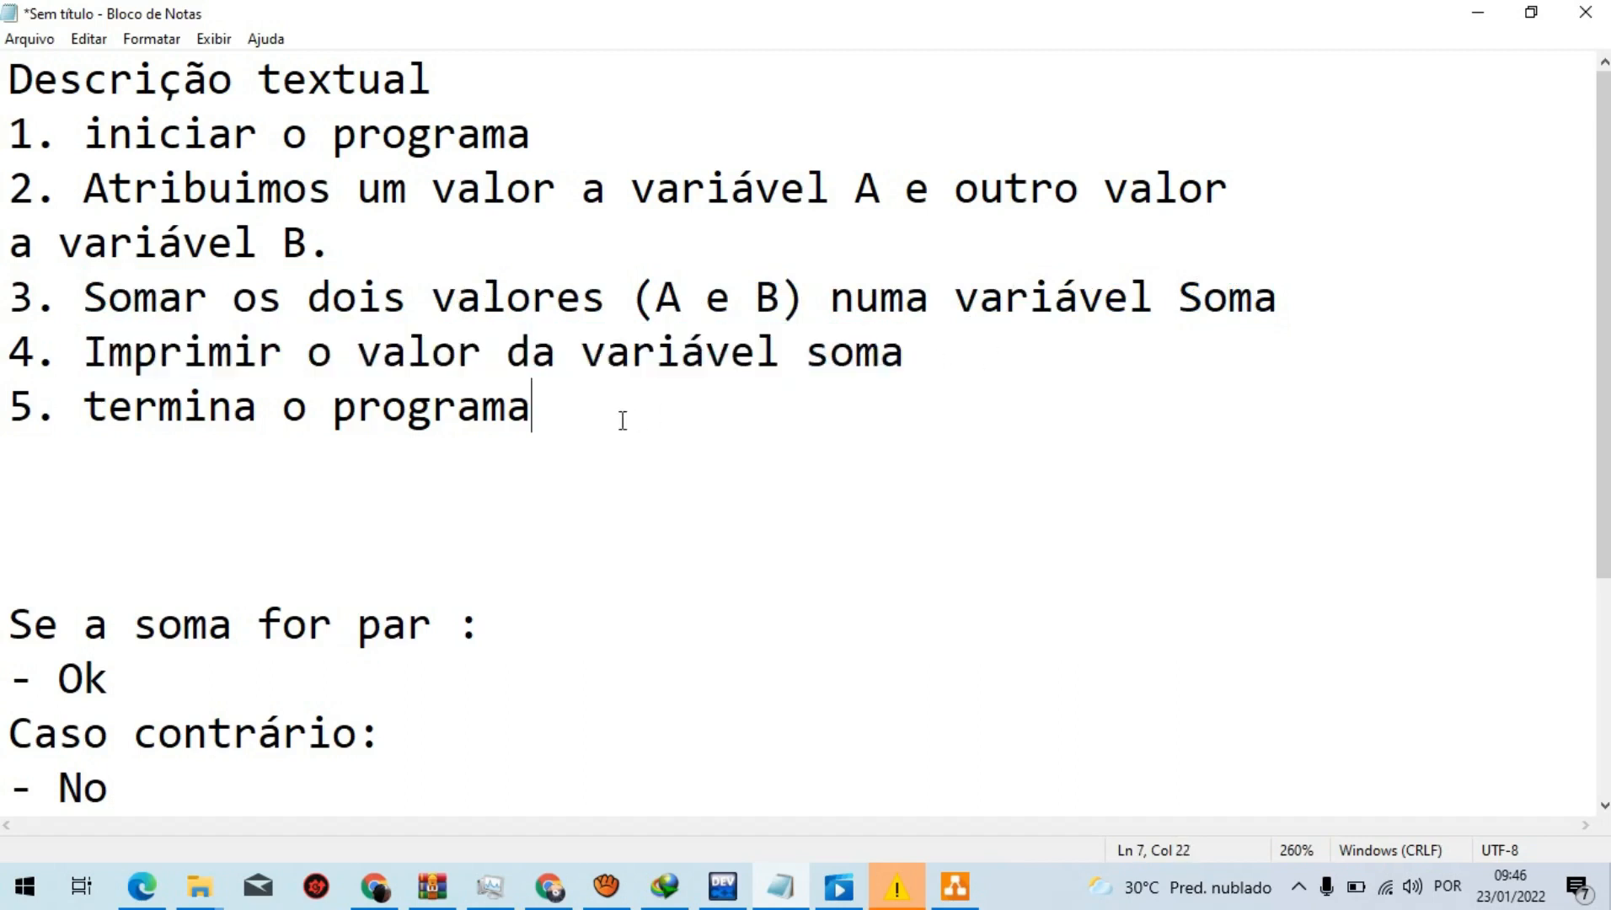
key("shift+Home")
key("shift+Up")
key("shift+Up")
key("shift+Up")
key("shift+Up")
key("shift+Up")
key("shift+Up")
Step: Arrange Notepad and the draw.io diagram side by side, with the diagram in the left half, and clear the text selection
mouse_move(384, 1)
left_mouse_down()
mouse_move(769, 217)
mouse_move(1441, 298)
mouse_move(1125, 321)
mouse_move(953, 281)
mouse_move(1607, 313)
left_mouse_up()
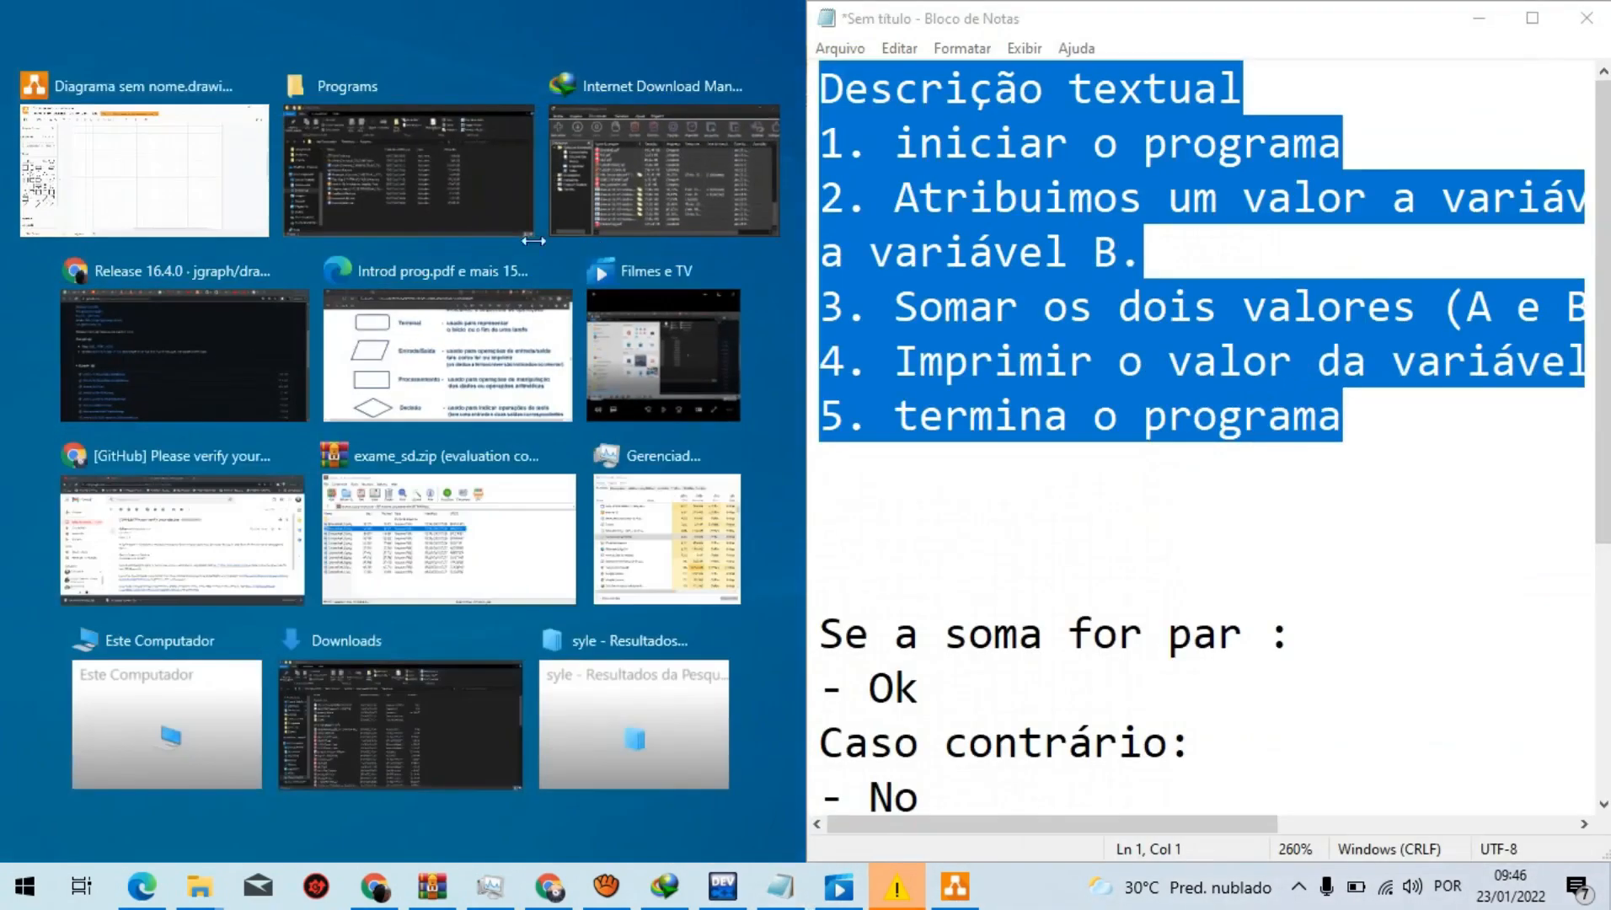
left_click(163, 161)
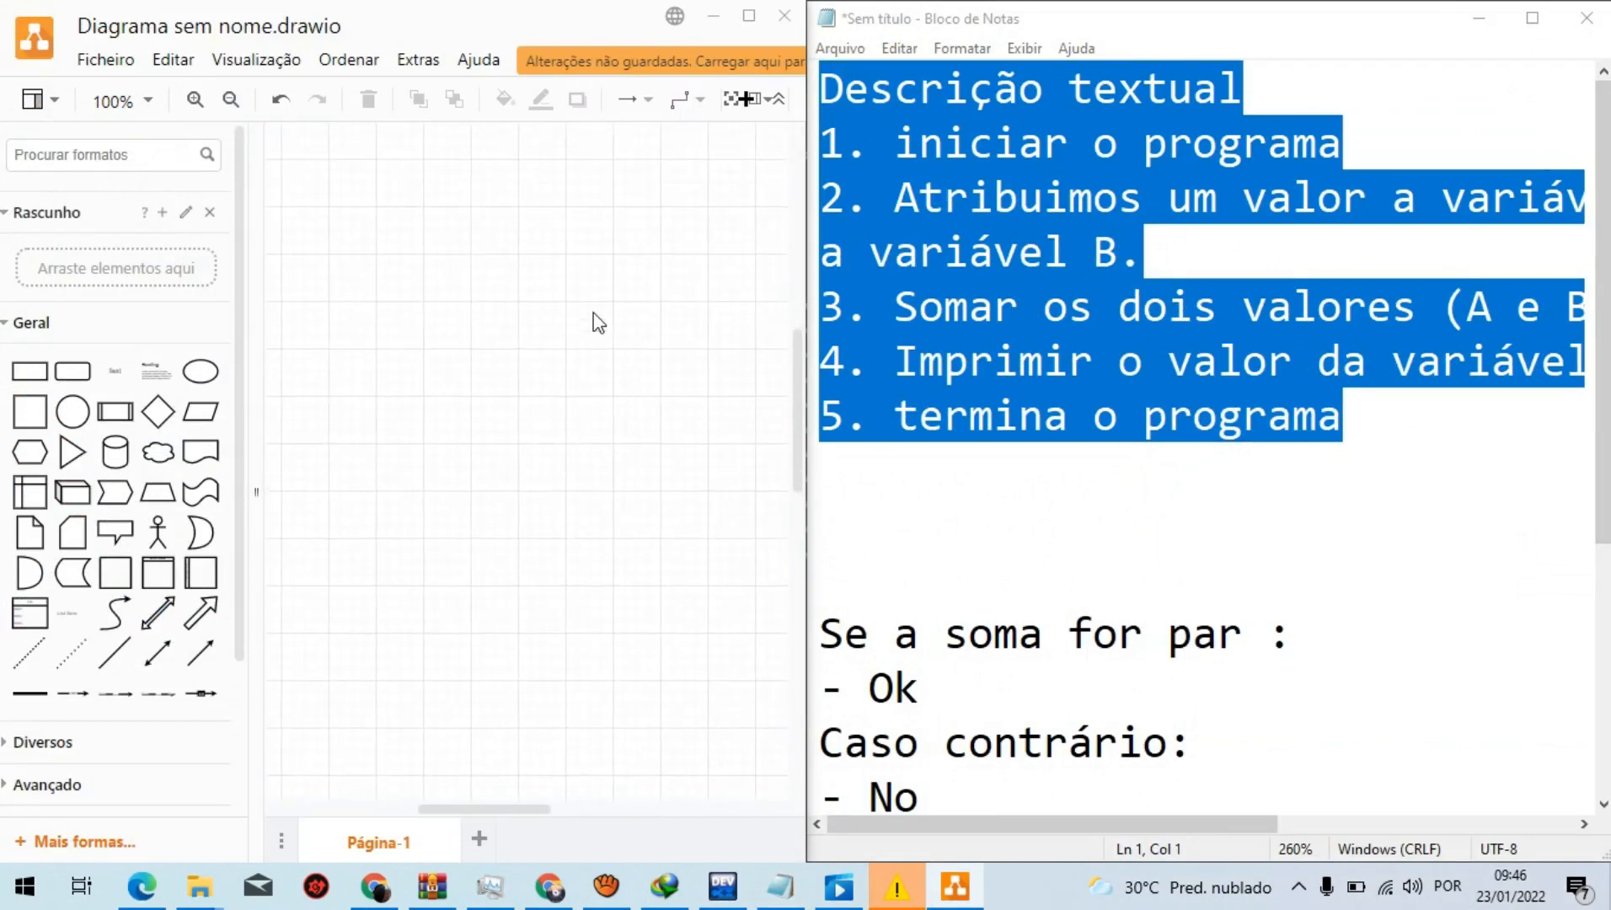
left_click(1042, 451)
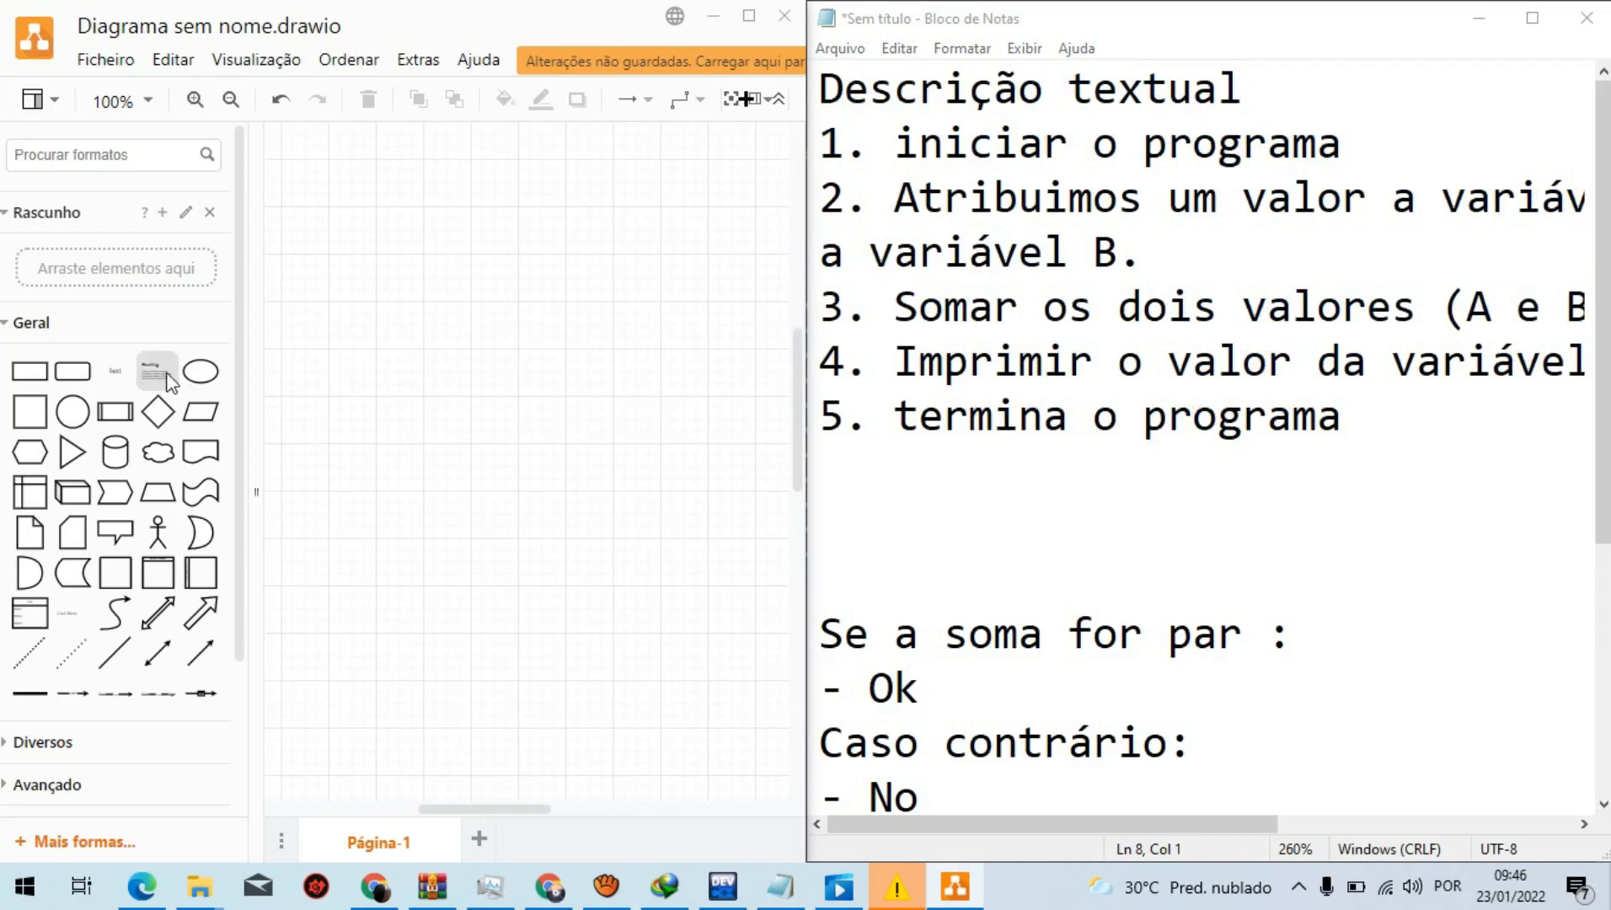
Step: Add an ellipse near the upper part of the page and label it "Início"
left_click_drag(192, 375, 404, 256)
double_click(486, 284)
type("Início")
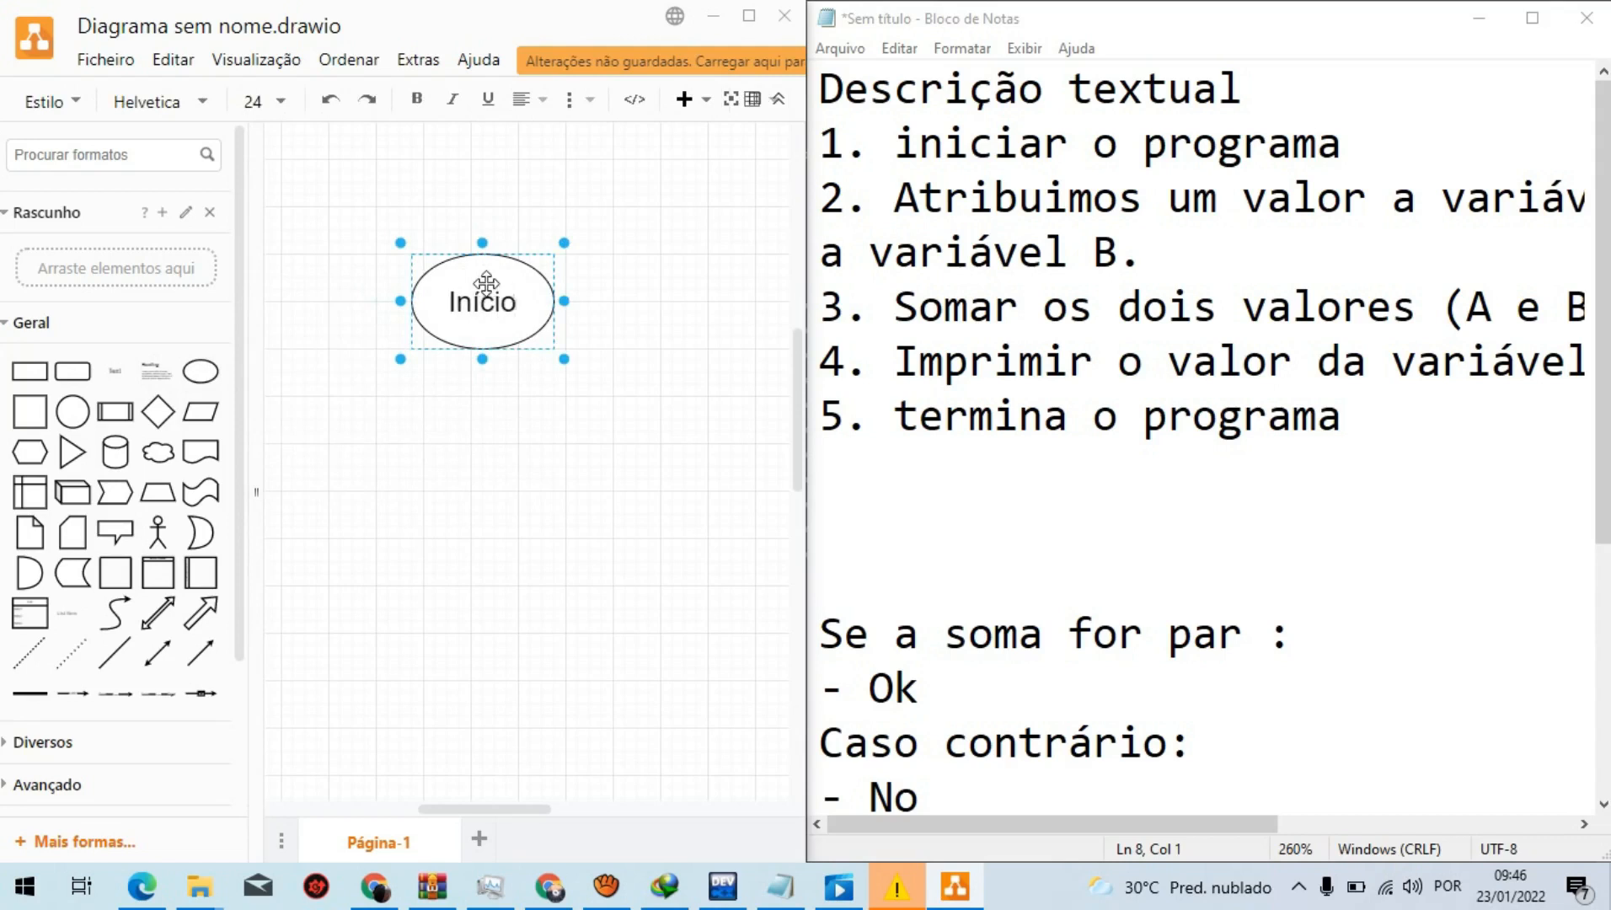
left_click(684, 305)
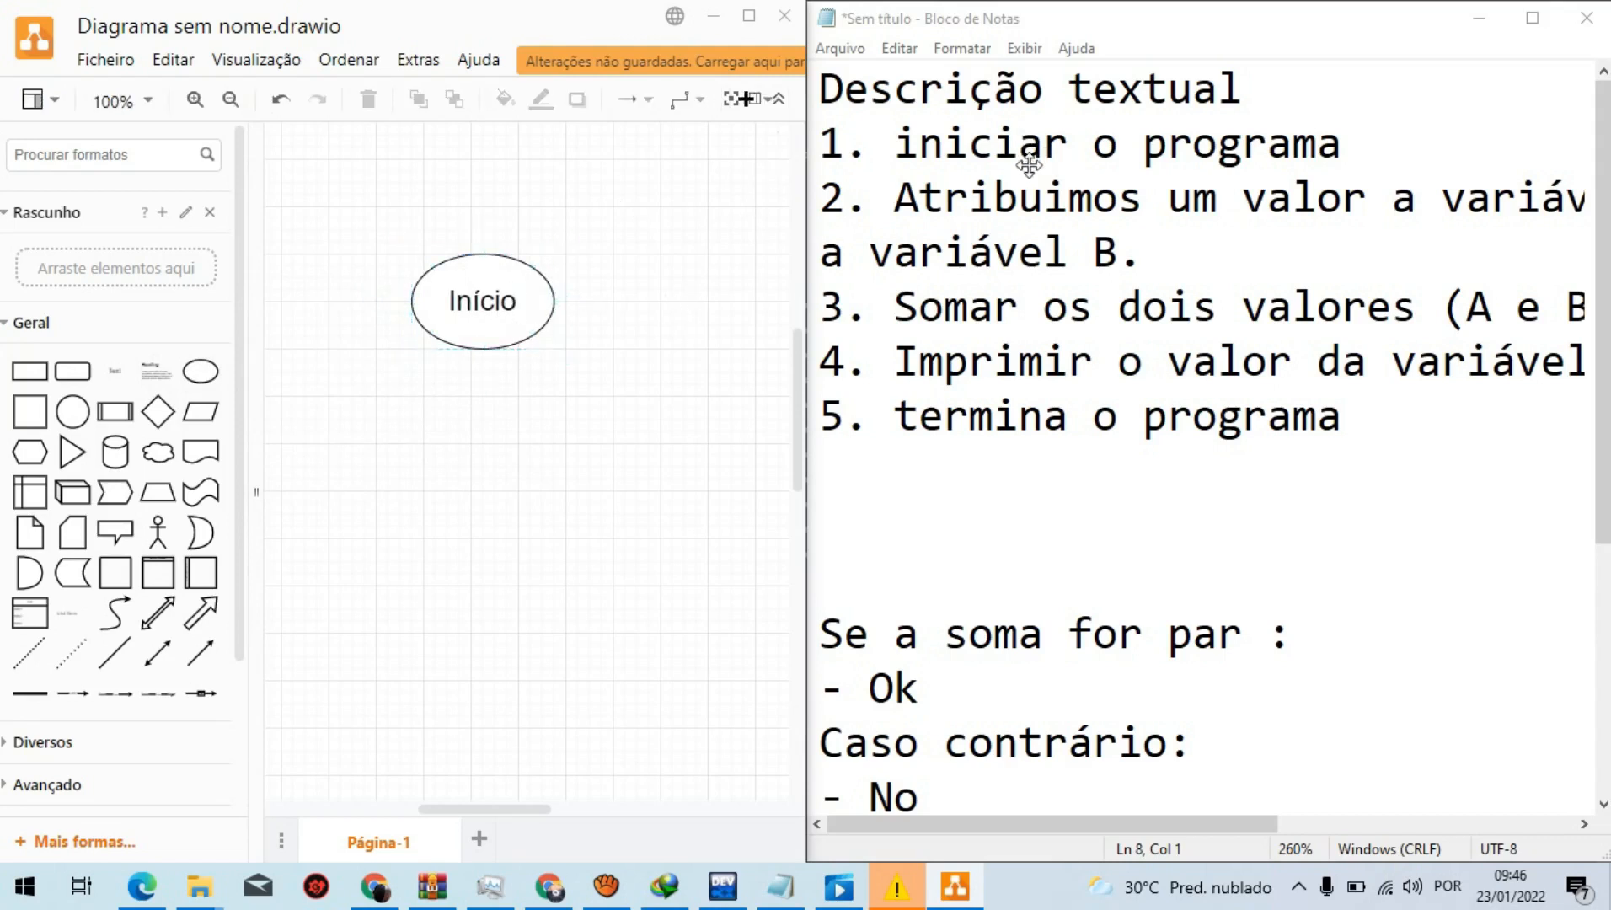
Step: Add a rectangle for step 2 below the Início ellipse and move it slightly closer to the ellipse
left_click_drag(894, 198, 1169, 245)
left_click(1169, 245)
mouse_move(38, 377)
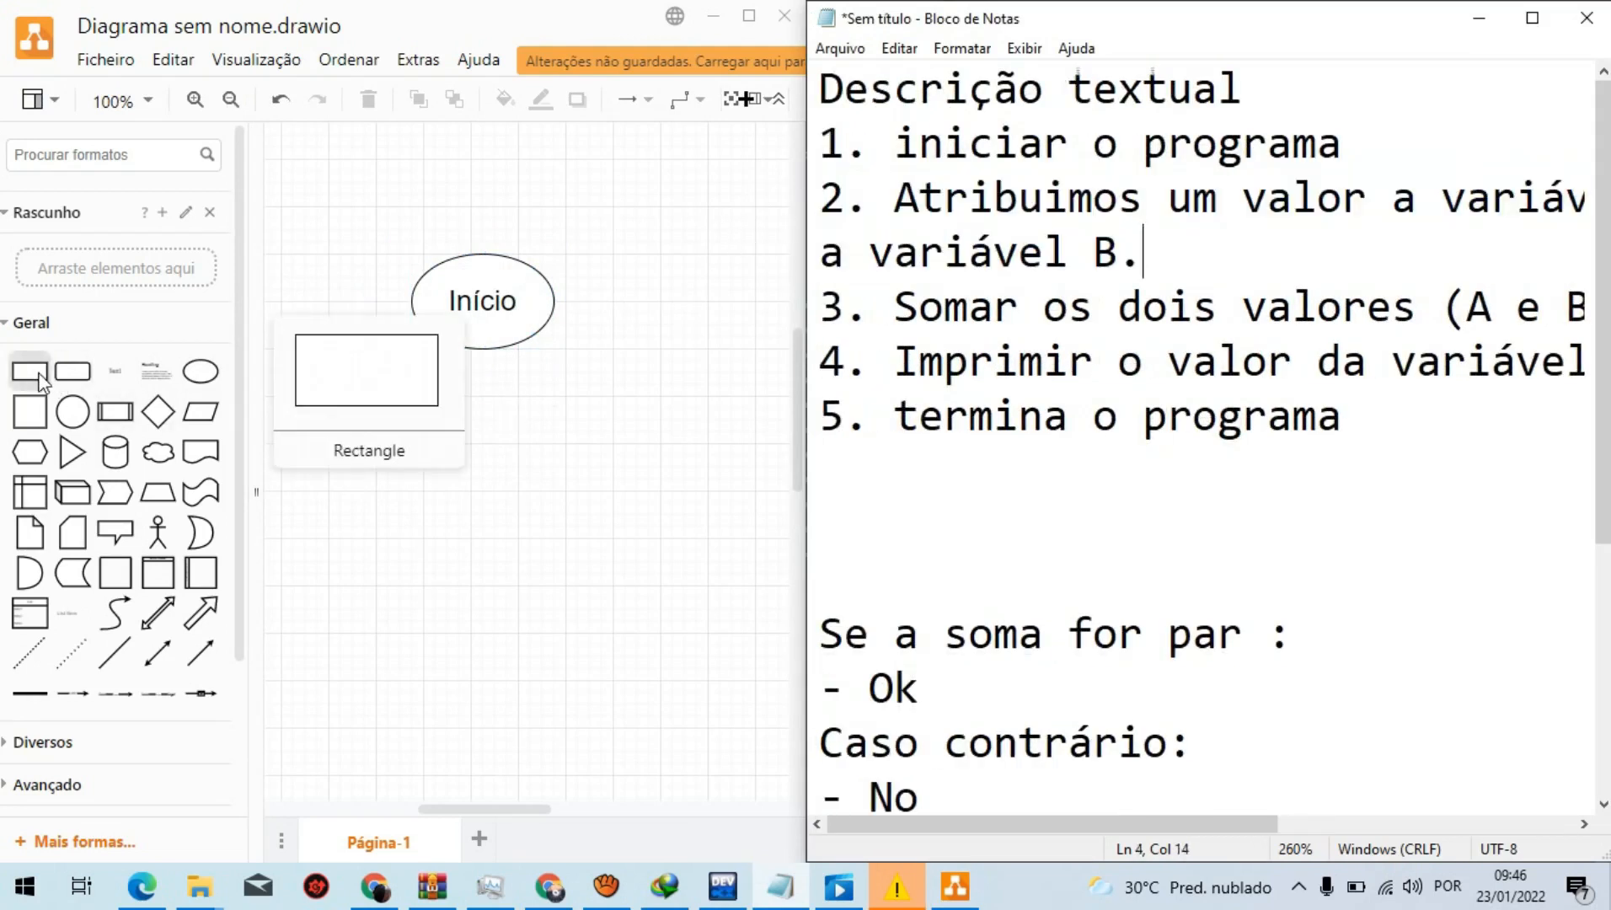
left_click_drag(38, 377, 470, 493)
double_click(483, 488)
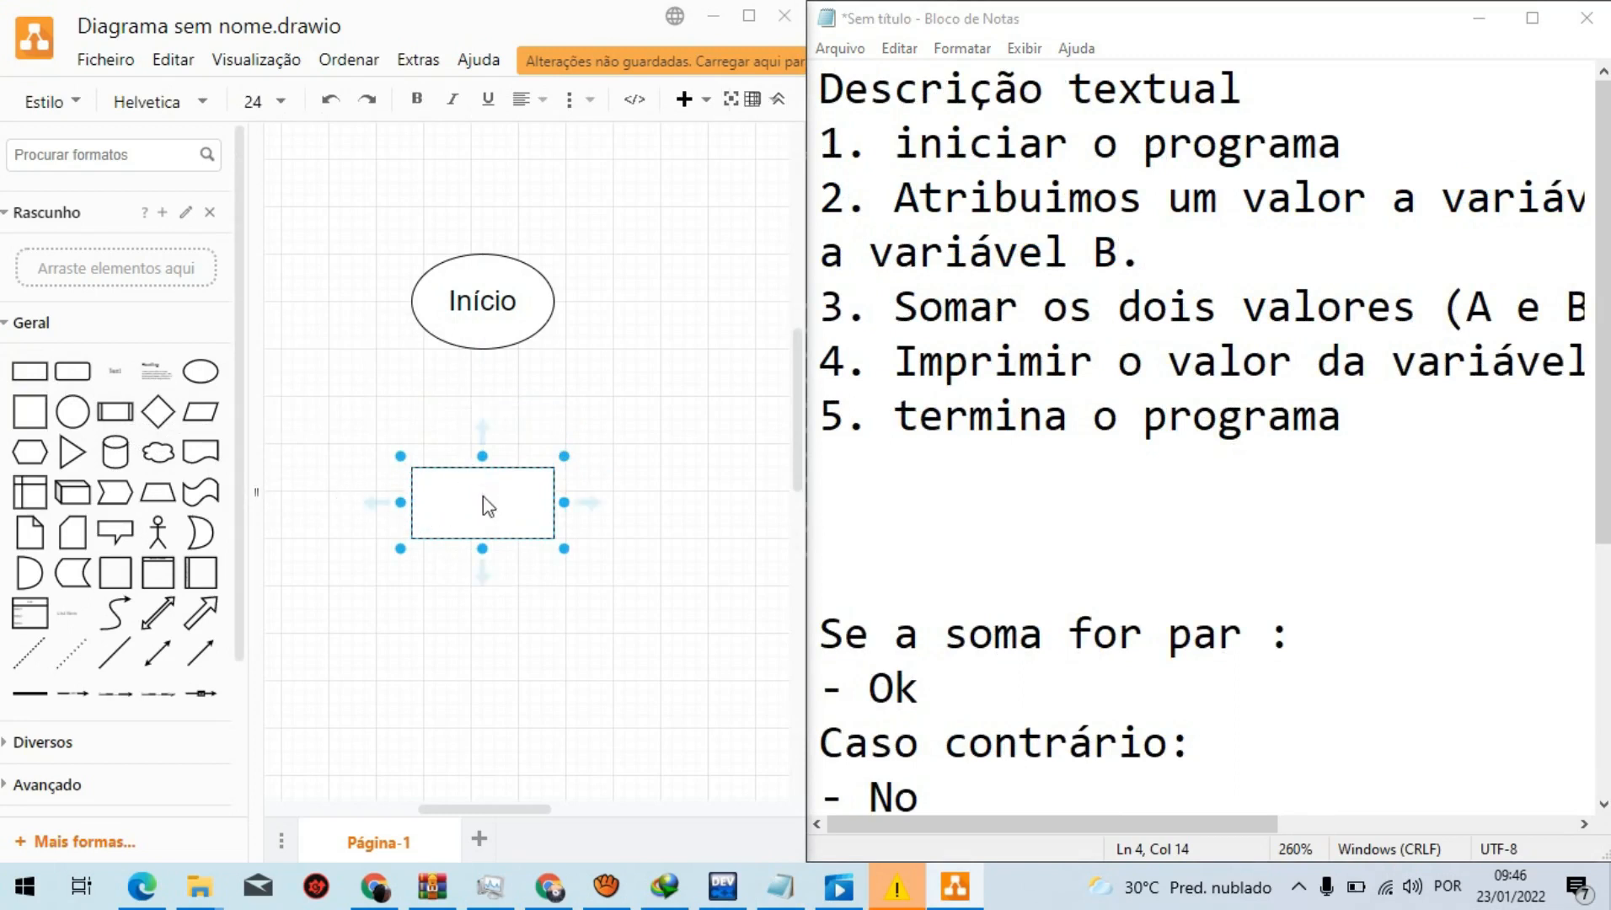
left_click(558, 350)
left_click(496, 493)
mouse_move(496, 493)
left_mouse_down()
mouse_move(496, 446)
mouse_move(497, 465)
left_mouse_up()
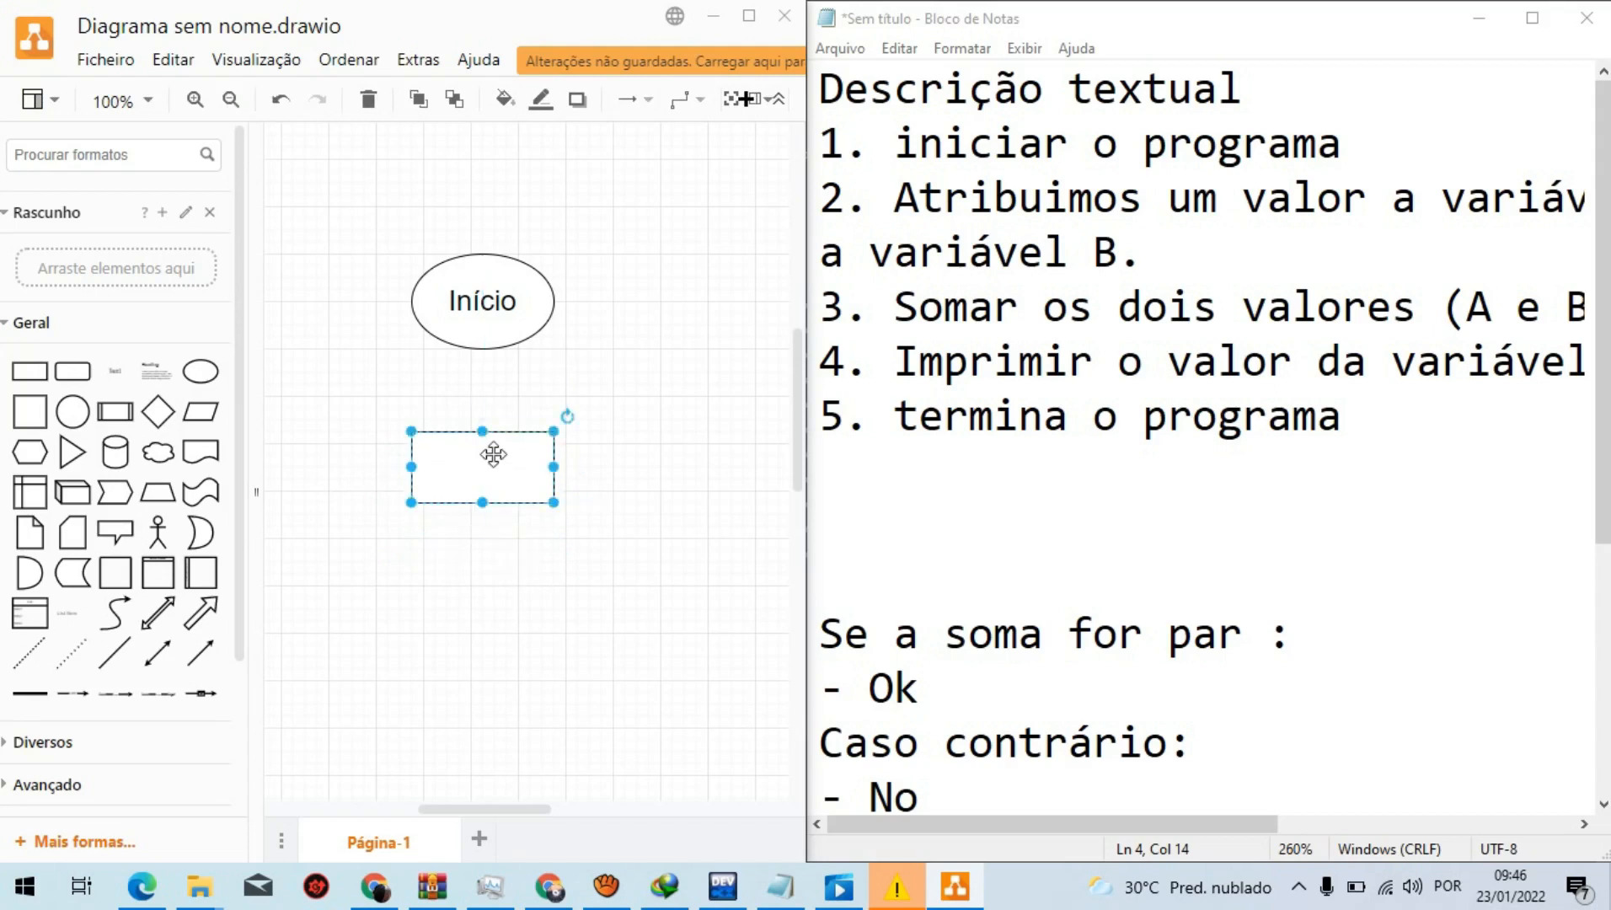
Step: Label the rectangle below Início with the assignment "A<- 12"
double_click(493, 455)
type("A")
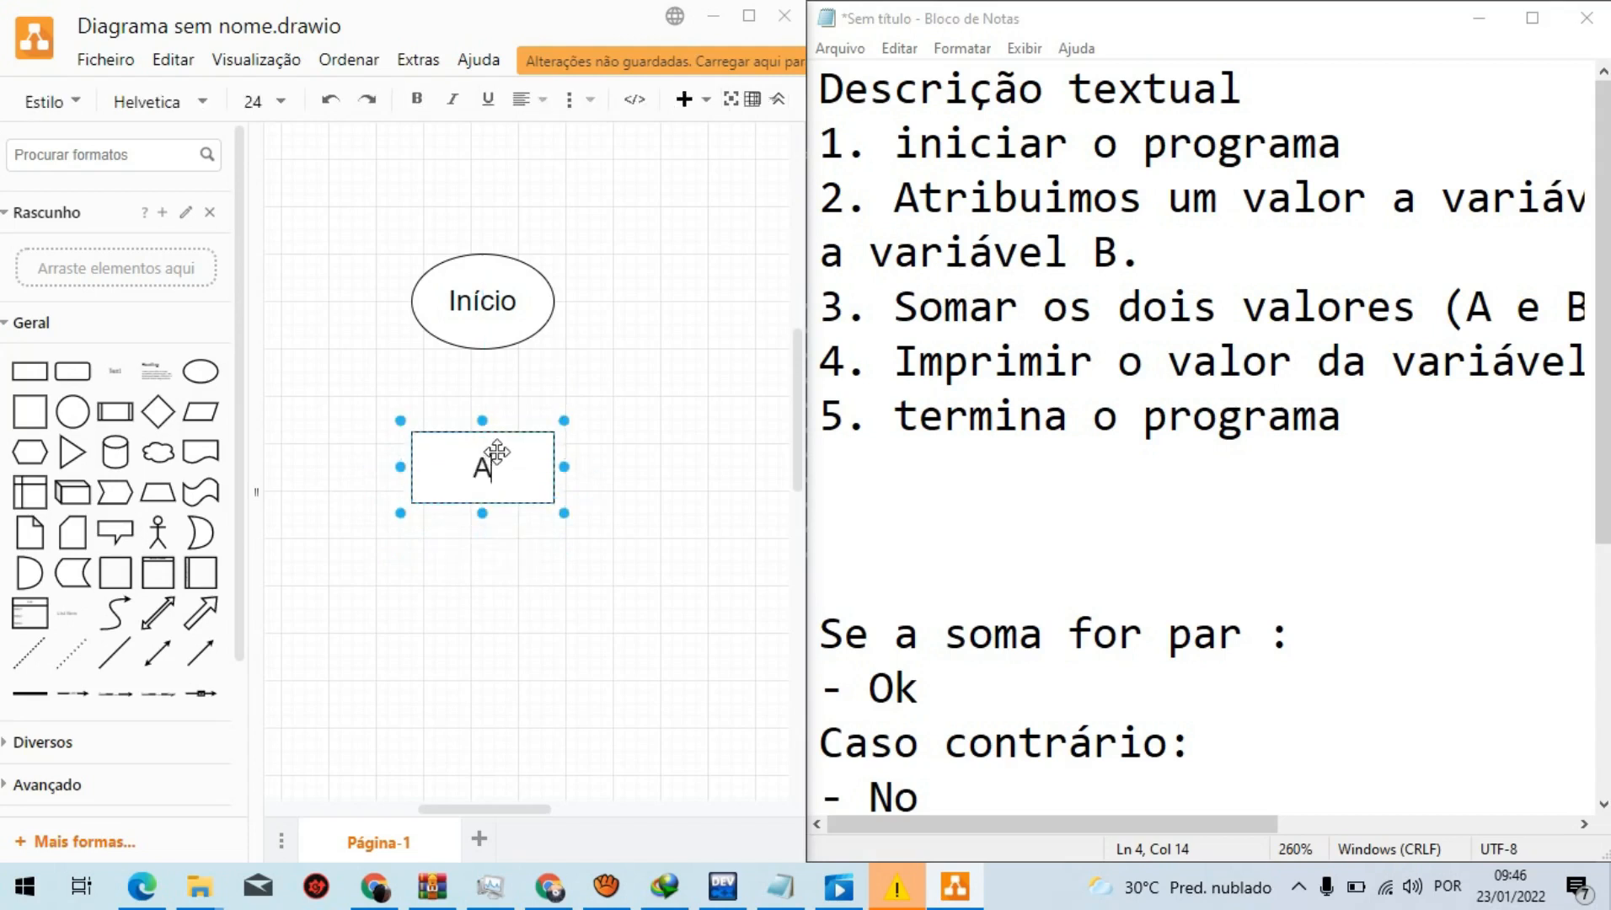
type(",-")
key("BackSpace")
key("BackSpace")
type("<- 12")
left_click(636, 448)
Step: Add a second line, "B<- 23", below the A assignment in the rectangle
double_click(526, 461)
left_click(524, 474)
key("Return")
type("B<- ")
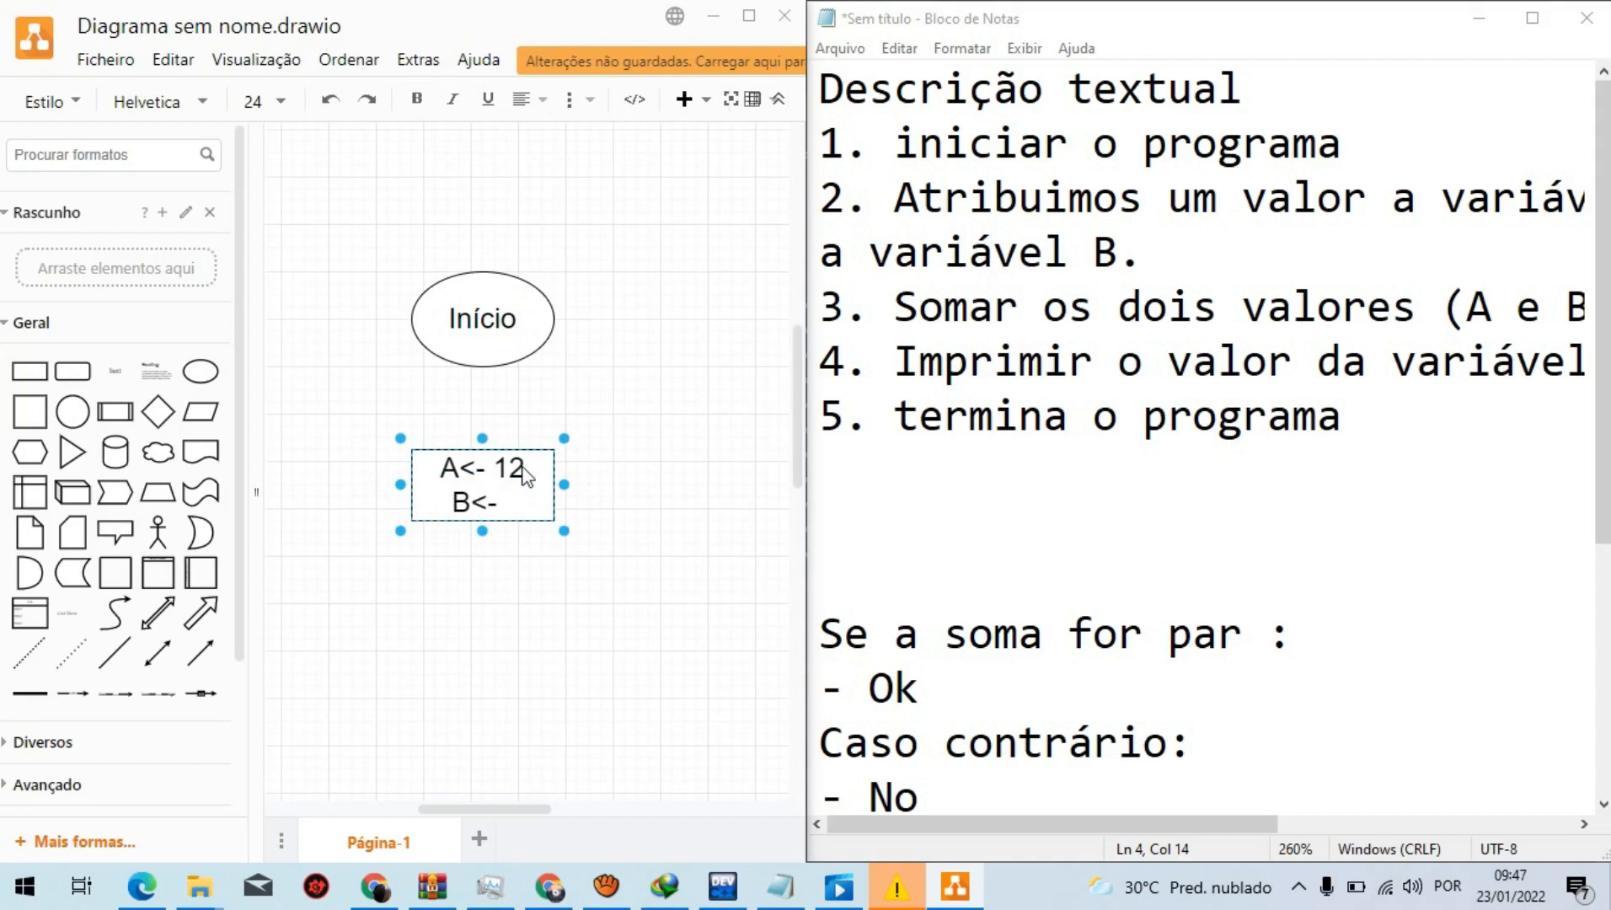
type("2")
key("BackSpace")
type("23")
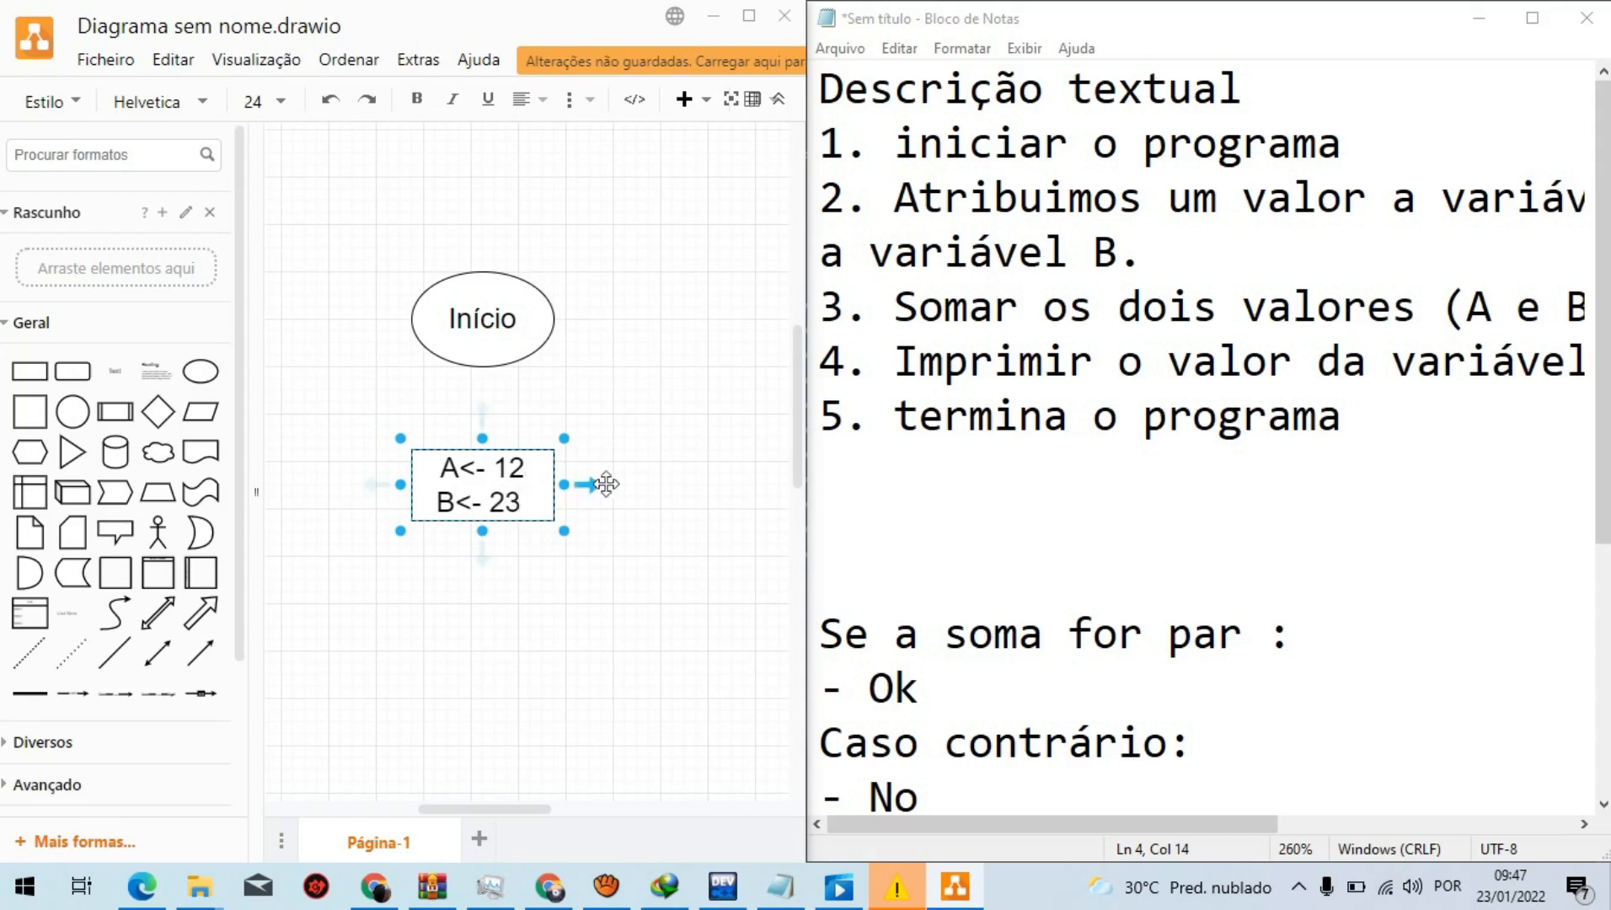
Step: Add a third line, "Soma <- A + B", below the B assignment in the rectangle, following step 3 of the description
left_click(563, 459)
mouse_move(917, 324)
left_mouse_down()
mouse_move(1582, 310)
mouse_move(775, 290)
left_mouse_up()
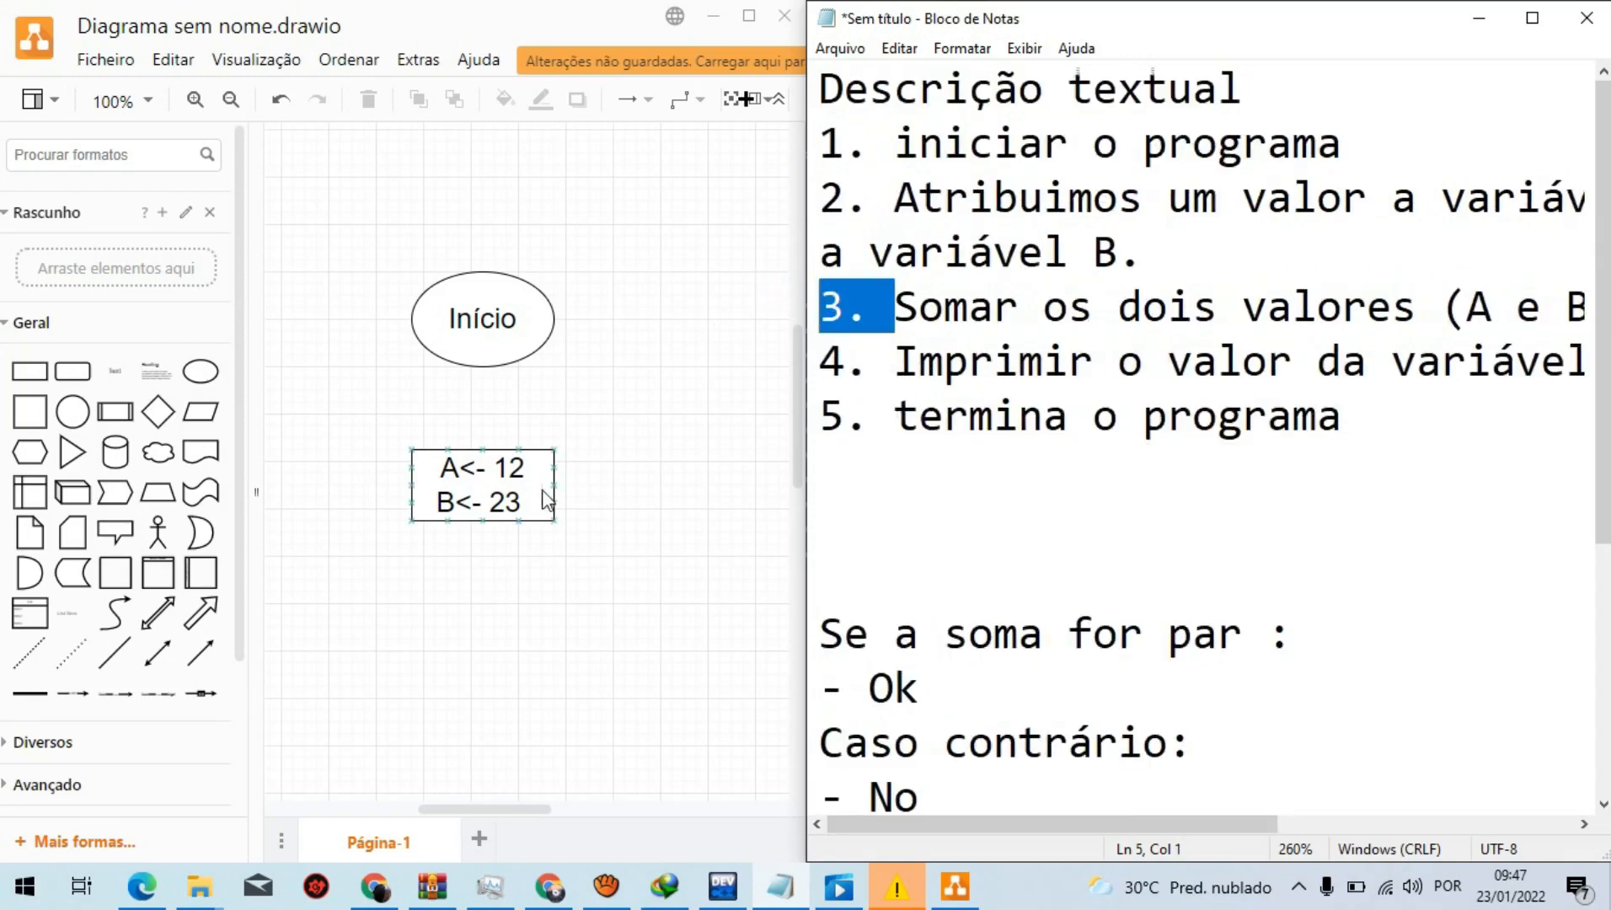
left_click(602, 505)
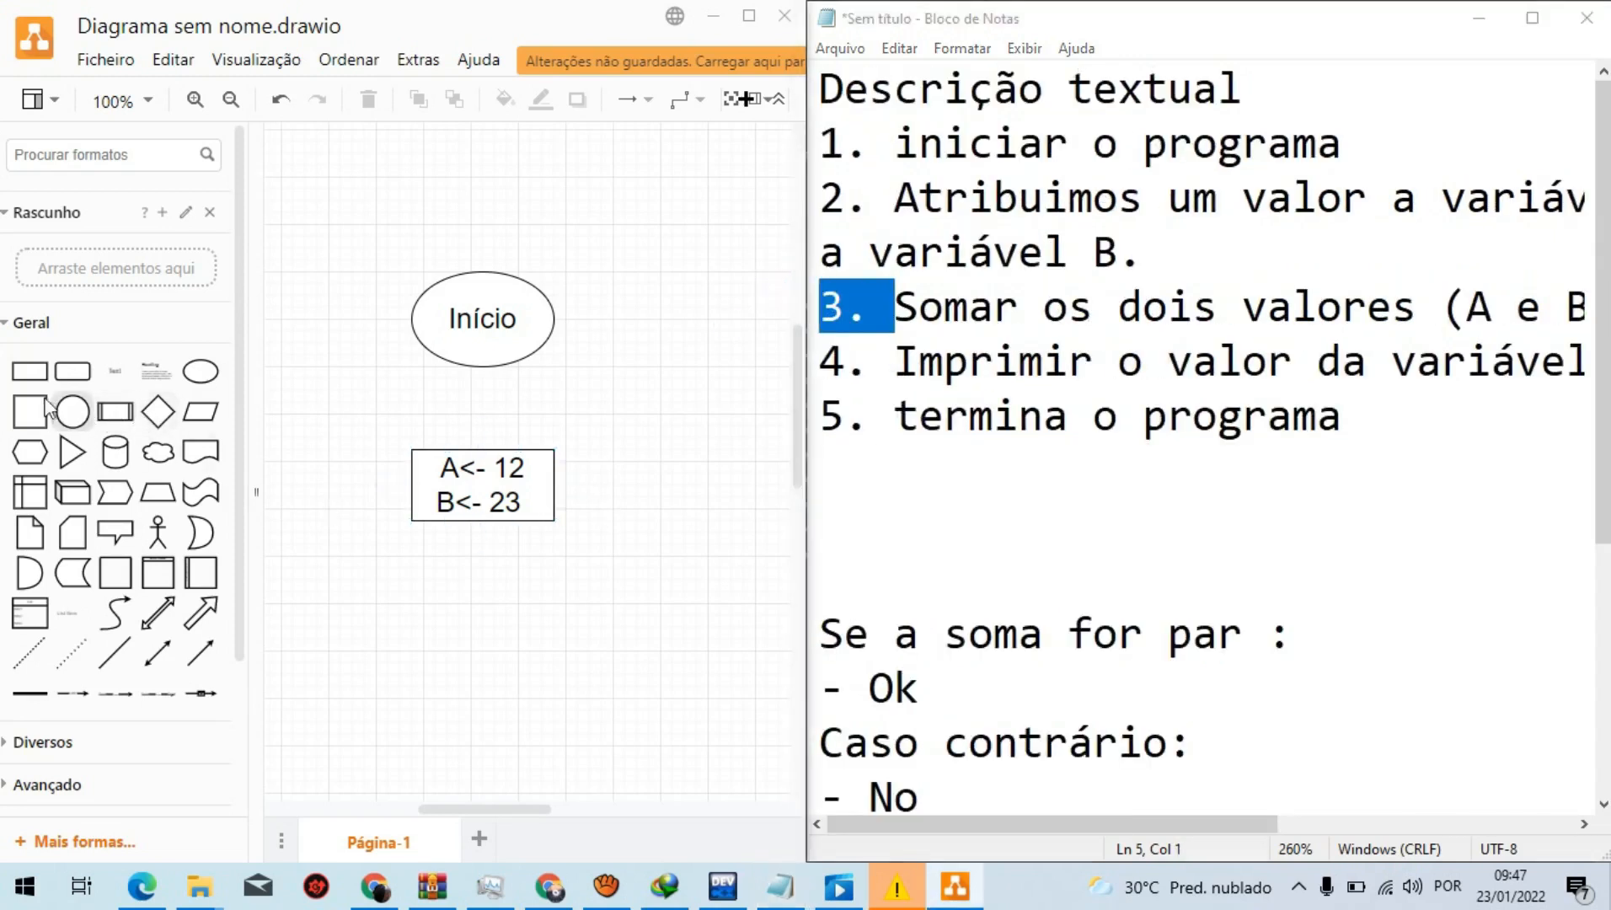
left_click(526, 502)
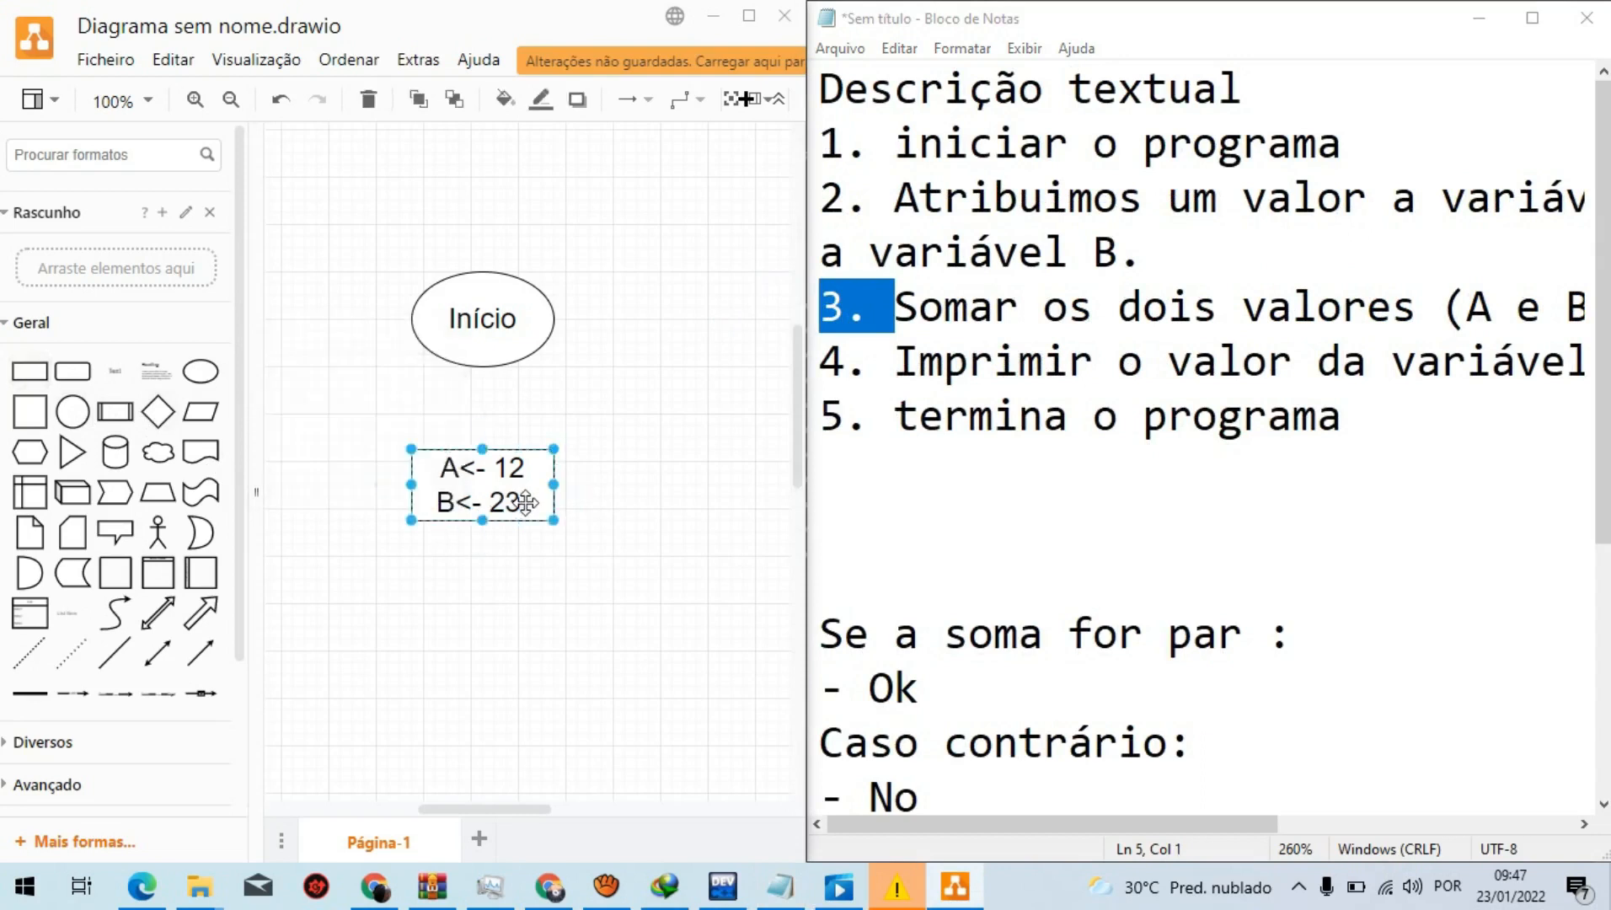
double_click(527, 503)
left_click(528, 504)
key("Return")
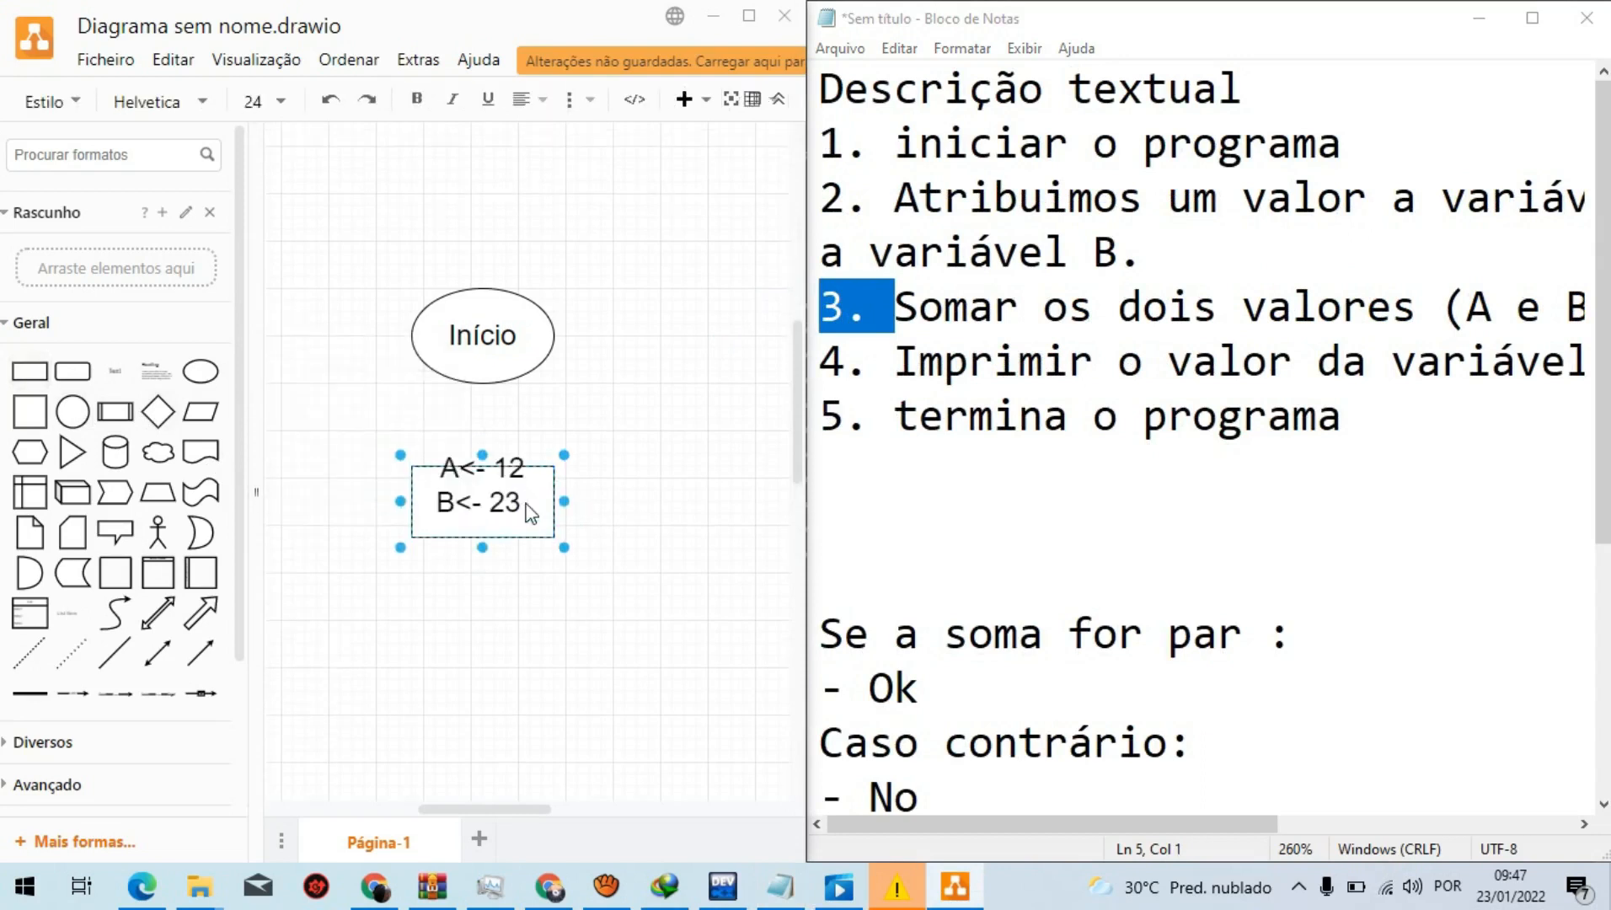
type("Soma <- A +B")
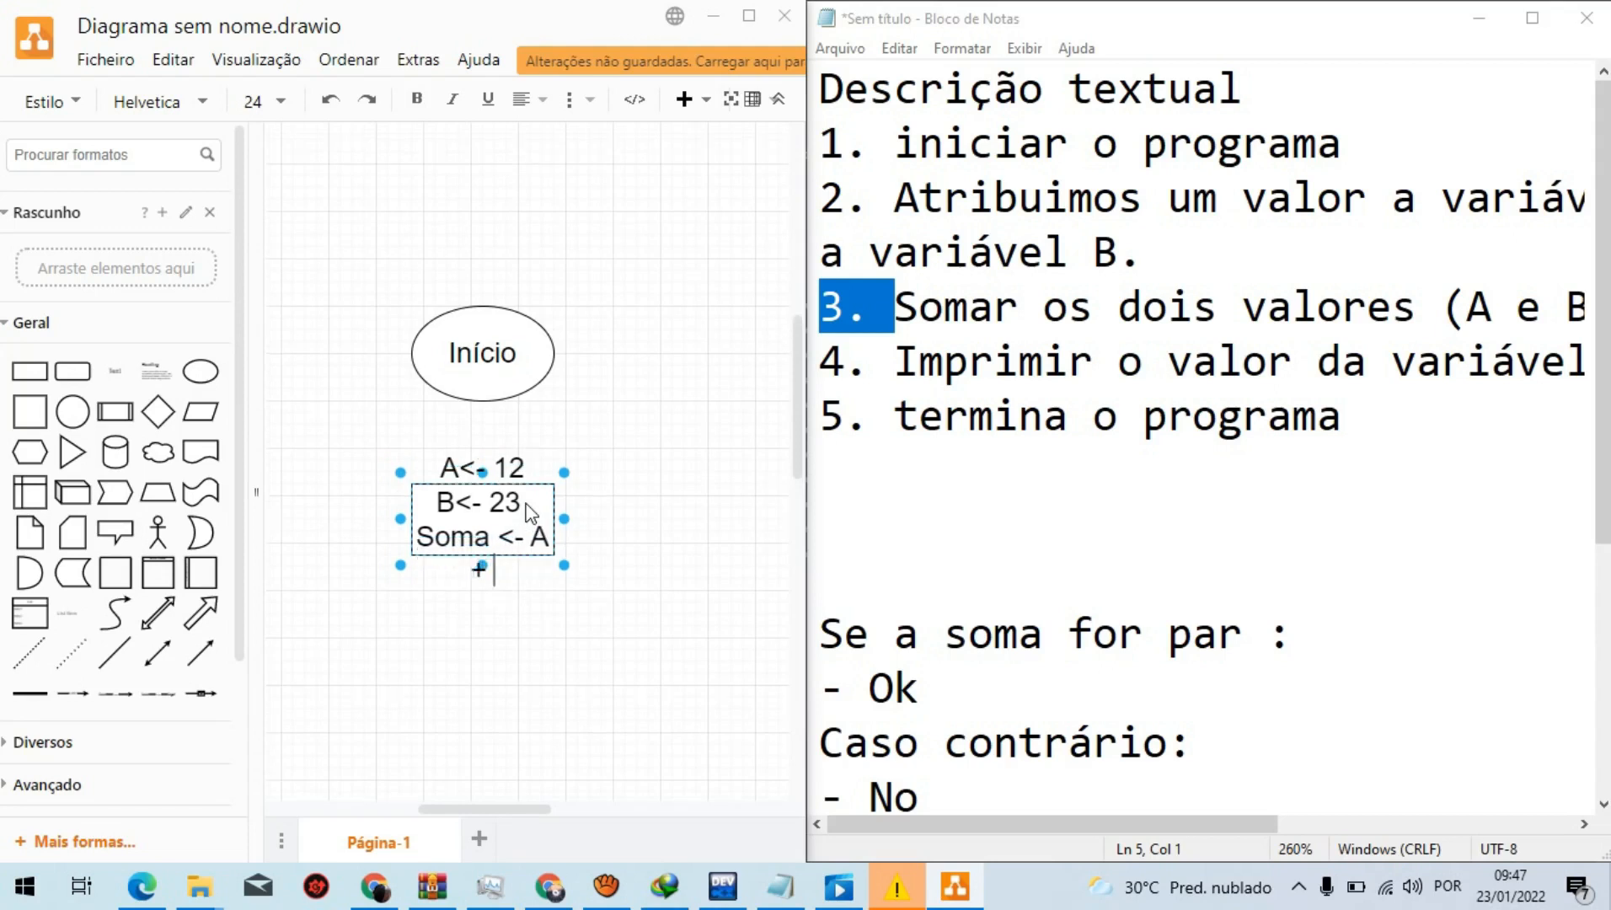
left_click(644, 554)
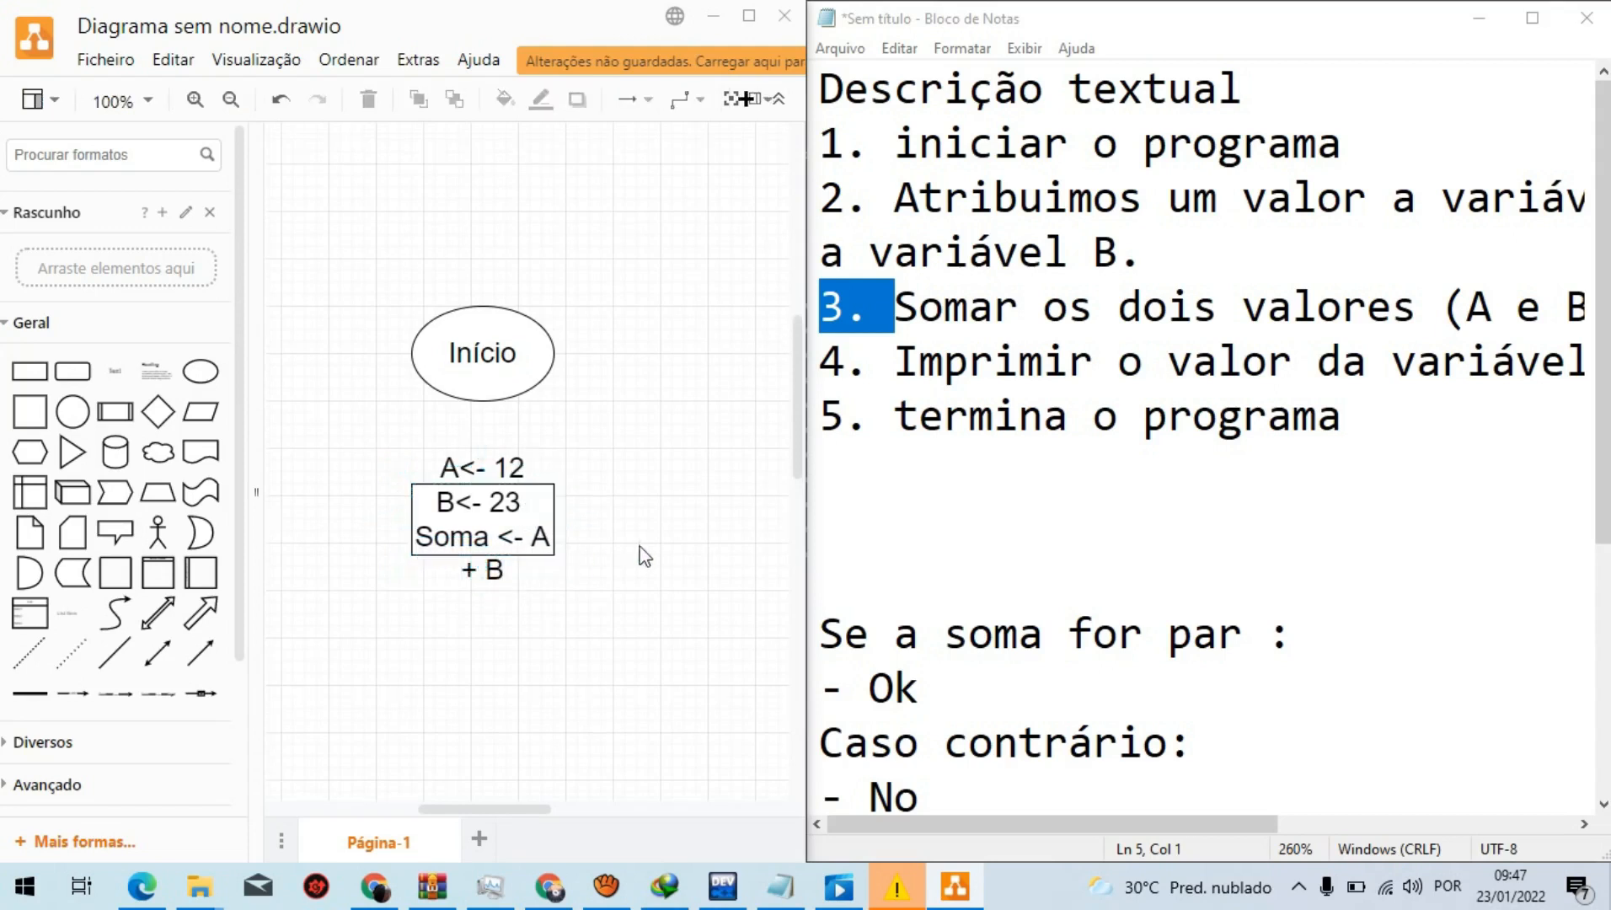
Step: Enlarge the assignment rectangle to hold all three lines and centre it below the Início ellipse
left_click_drag(557, 555, 648, 592)
left_click_drag(586, 532, 550, 508)
left_click(672, 593)
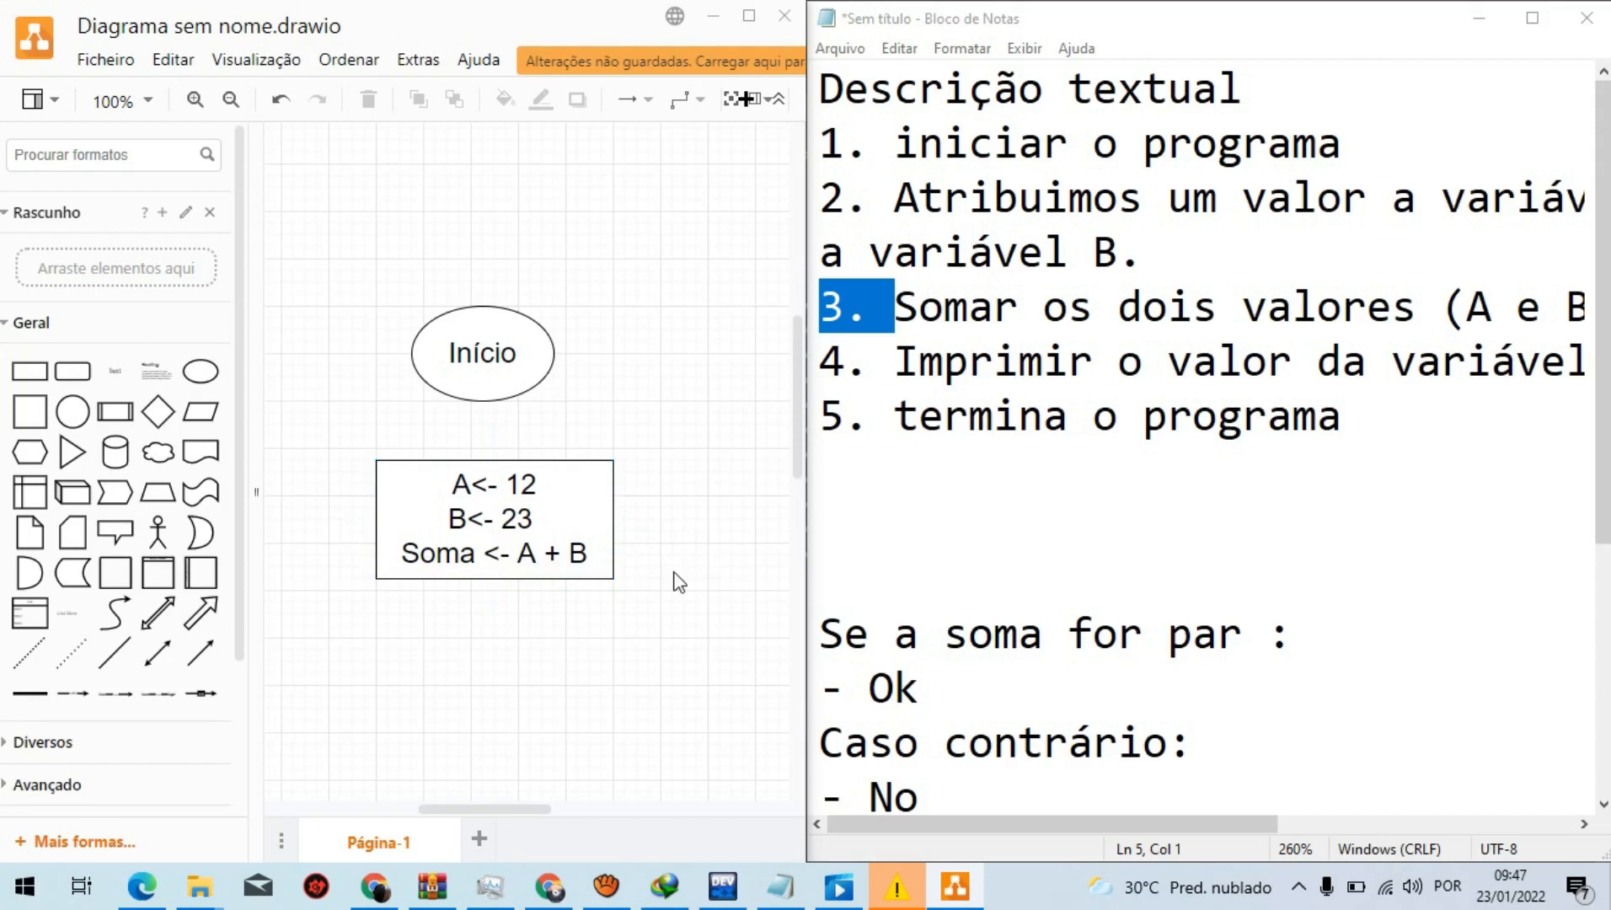
mouse_move(556, 519)
left_mouse_down()
mouse_move(565, 481)
mouse_move(544, 504)
left_mouse_up()
Step: Add a document shape for step 4 of the description below the assignment rectangle and enlarge it
left_click(894, 360)
mouse_move(895, 360)
left_mouse_down()
mouse_move(1398, 308)
mouse_move(1397, 342)
left_mouse_up()
left_click(329, 411)
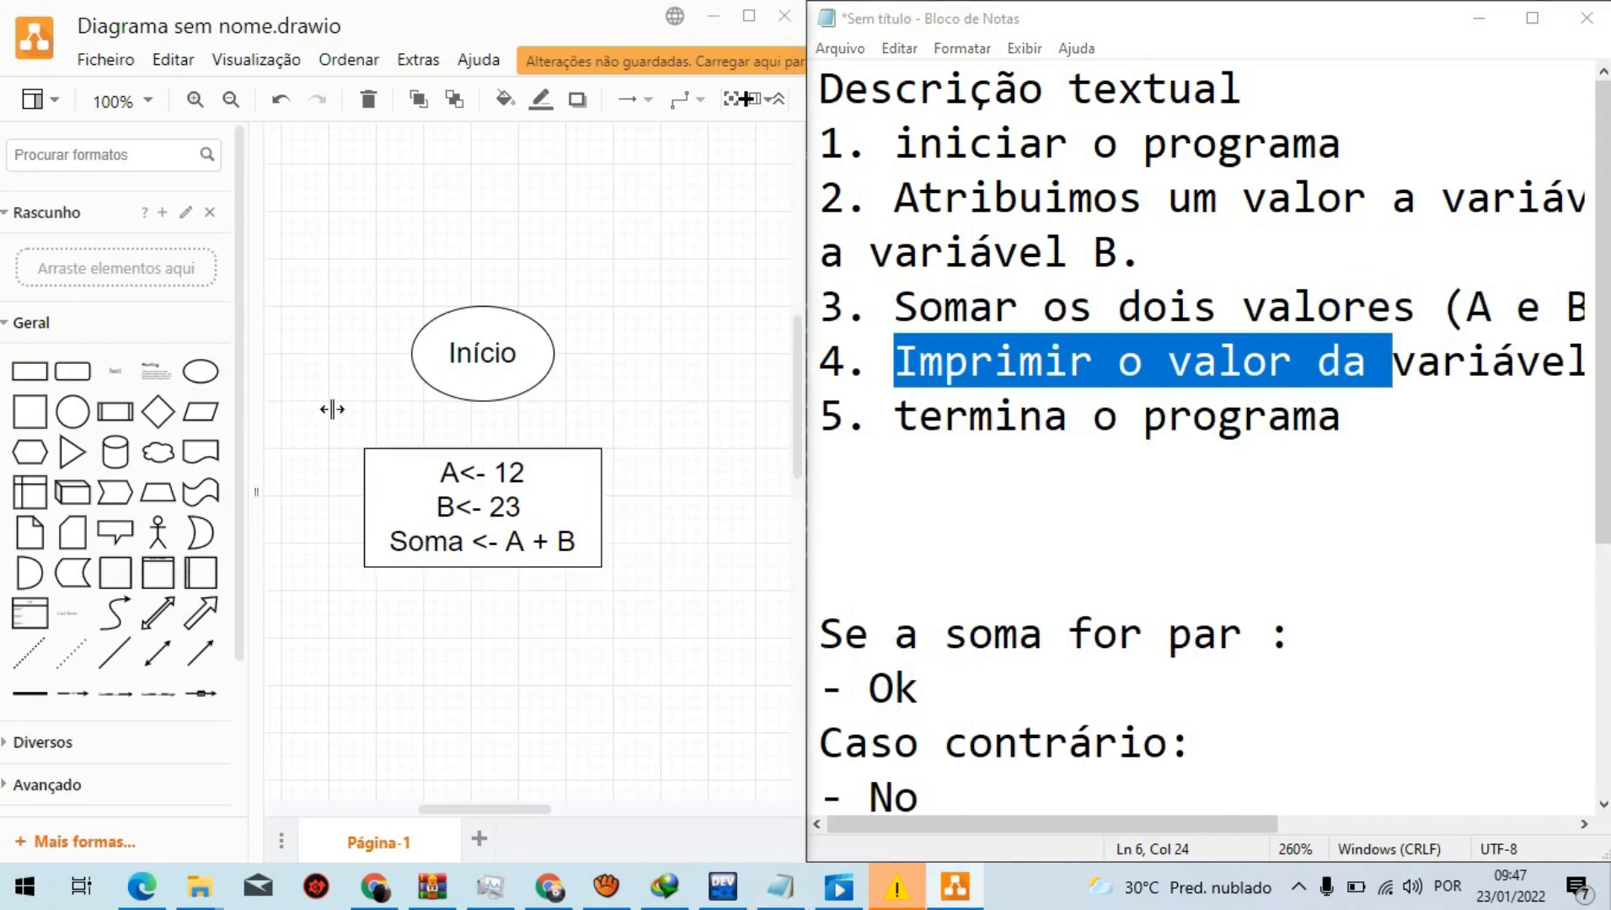
left_click_drag(204, 455, 413, 614)
left_click_drag(553, 709, 614, 757)
Step: Label the document shape "Soma" and centre it under the assignment rectangle
double_click(514, 669)
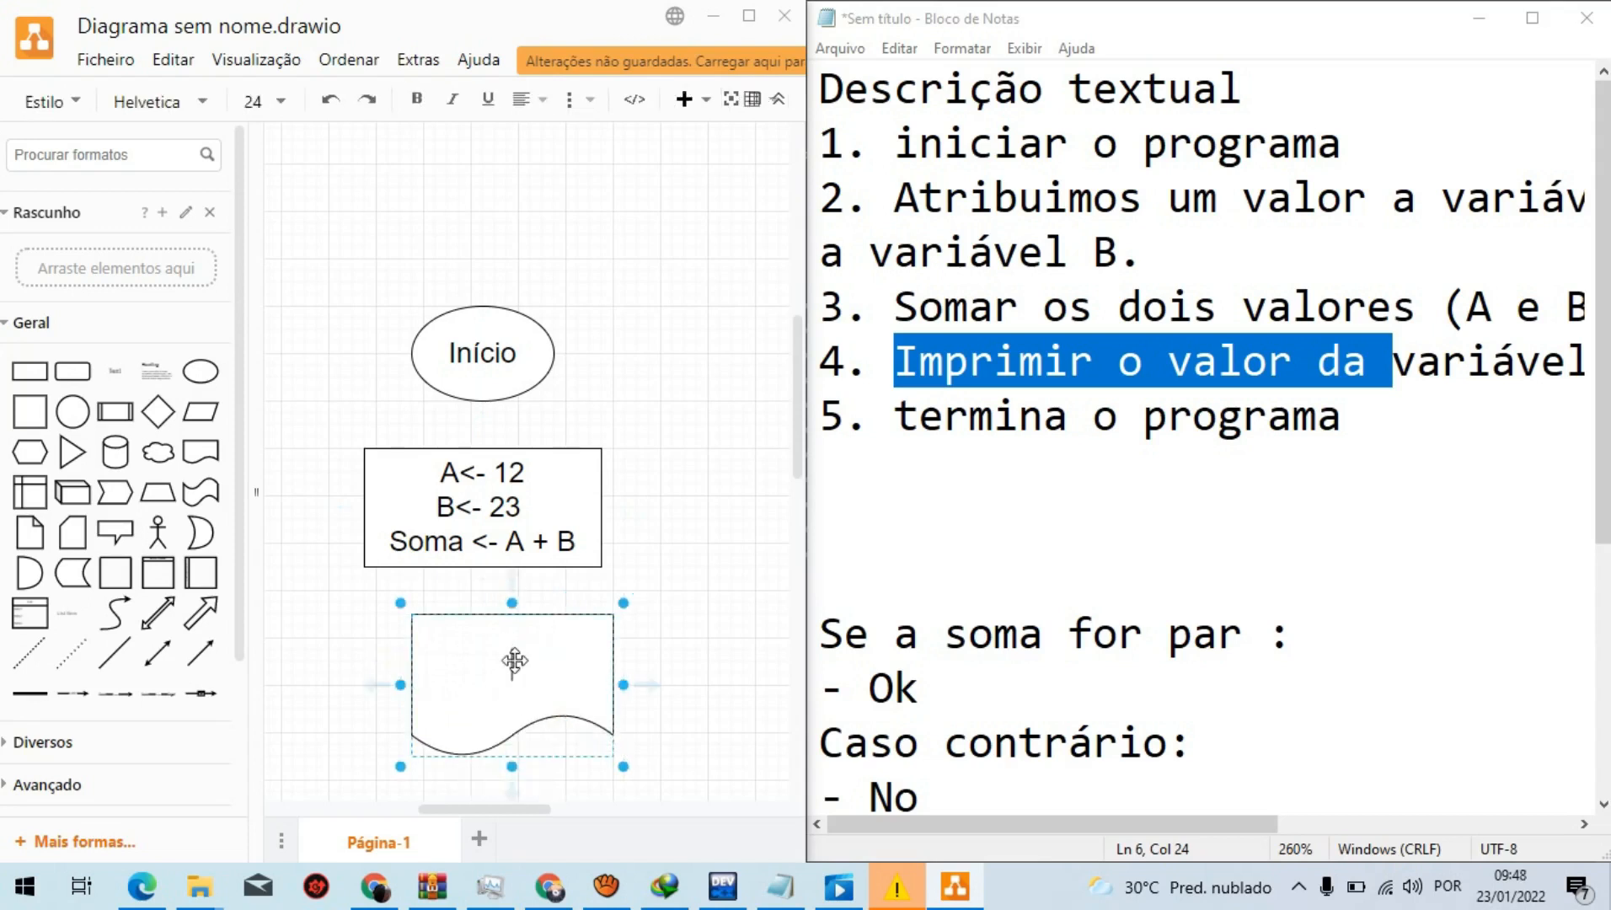
type("Soma")
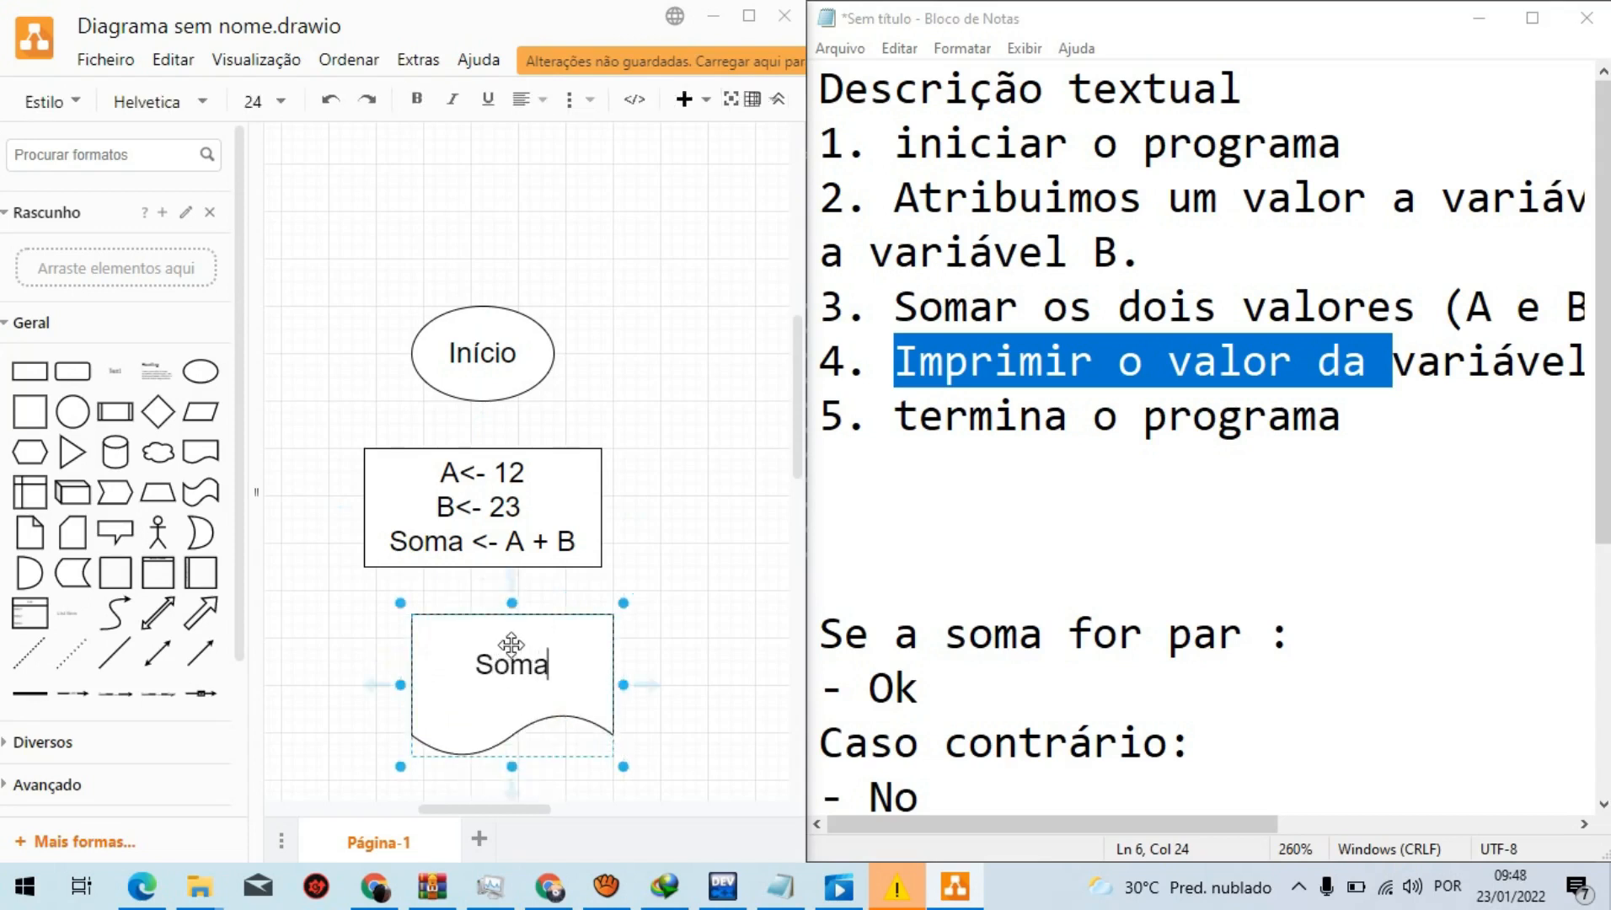
left_click(633, 598)
left_click_drag(574, 634, 544, 637)
left_click(655, 565)
Step: Add an ellipse below the Soma shape, label it "Fim" and move it slightly closer to that shape
scroll(658, 565, "down", 5)
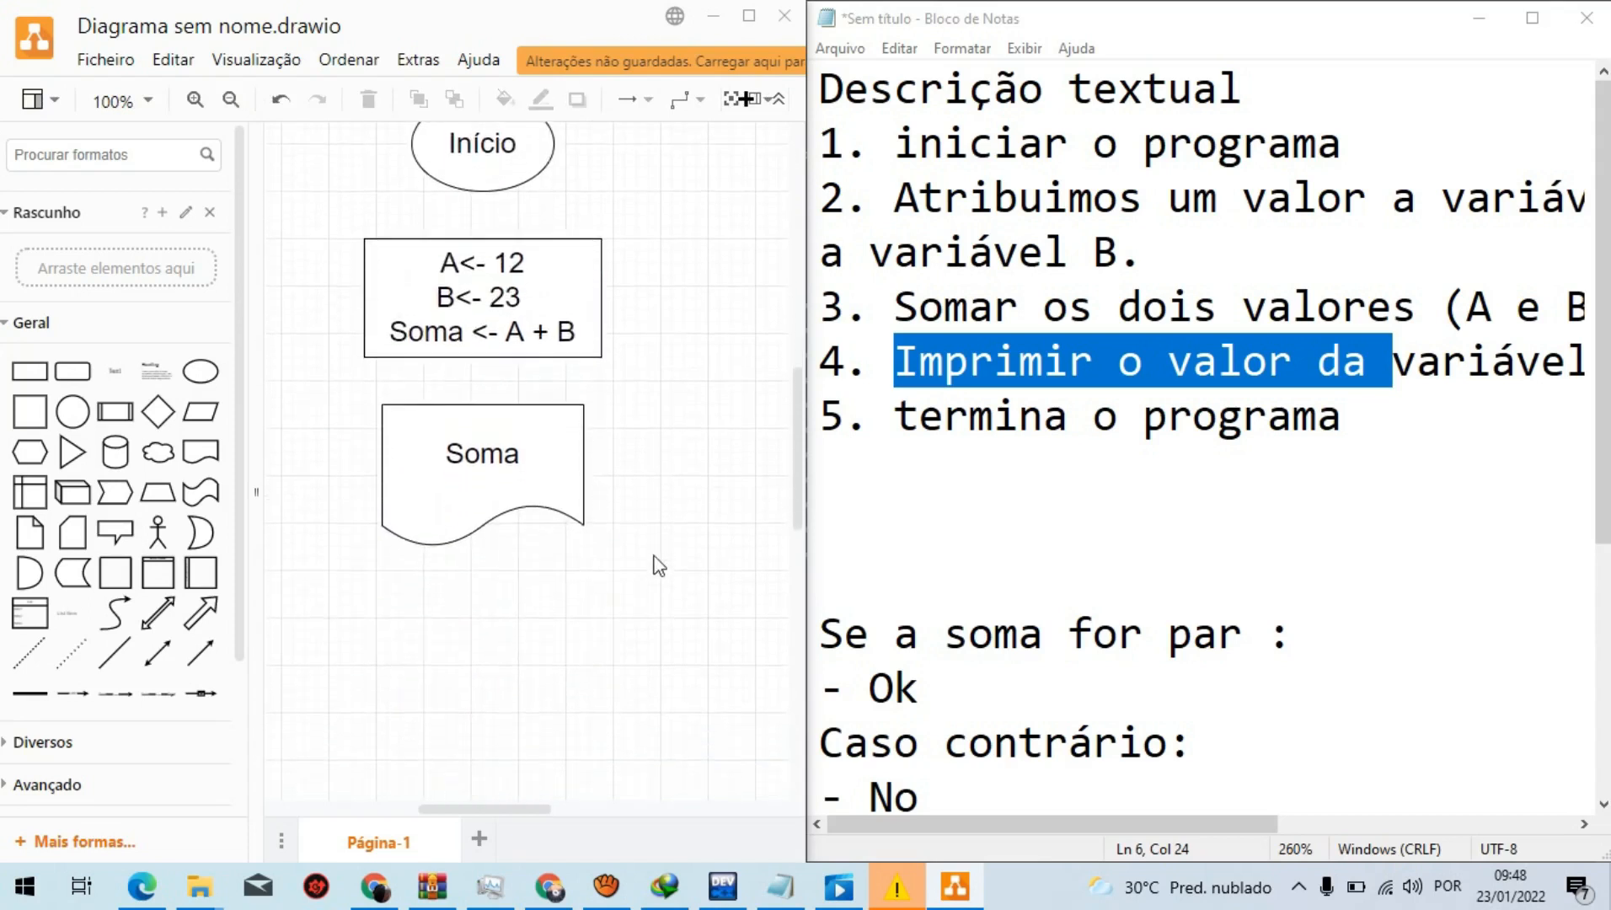
left_click_drag(201, 371, 412, 638)
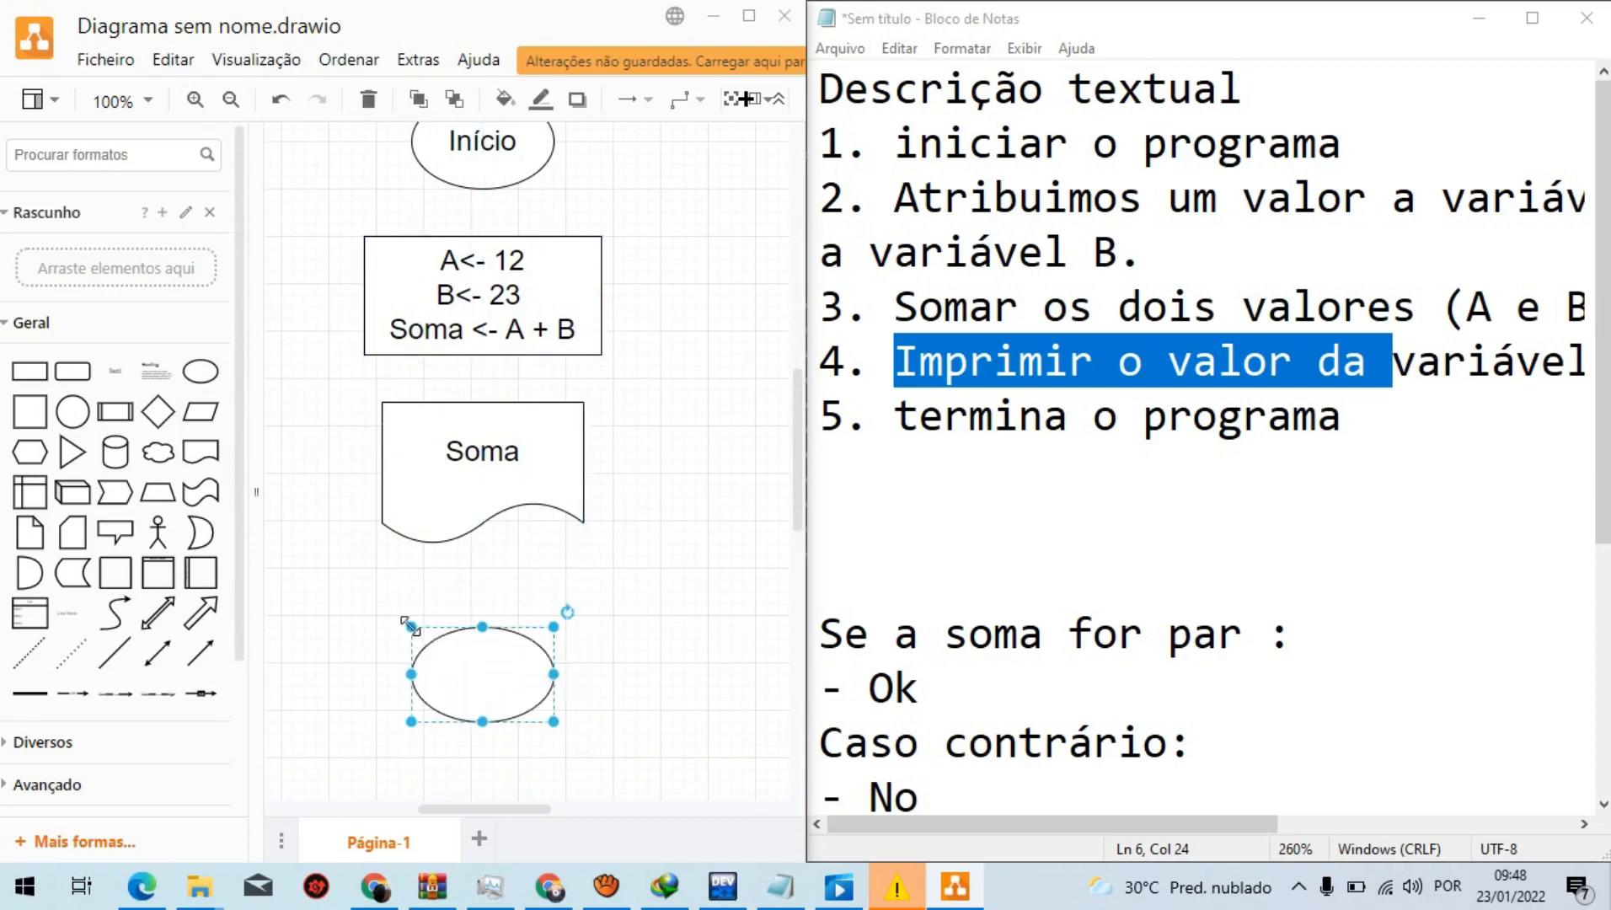
double_click(456, 653)
type("Fim")
left_click(533, 558)
scroll(535, 558, "up", 1)
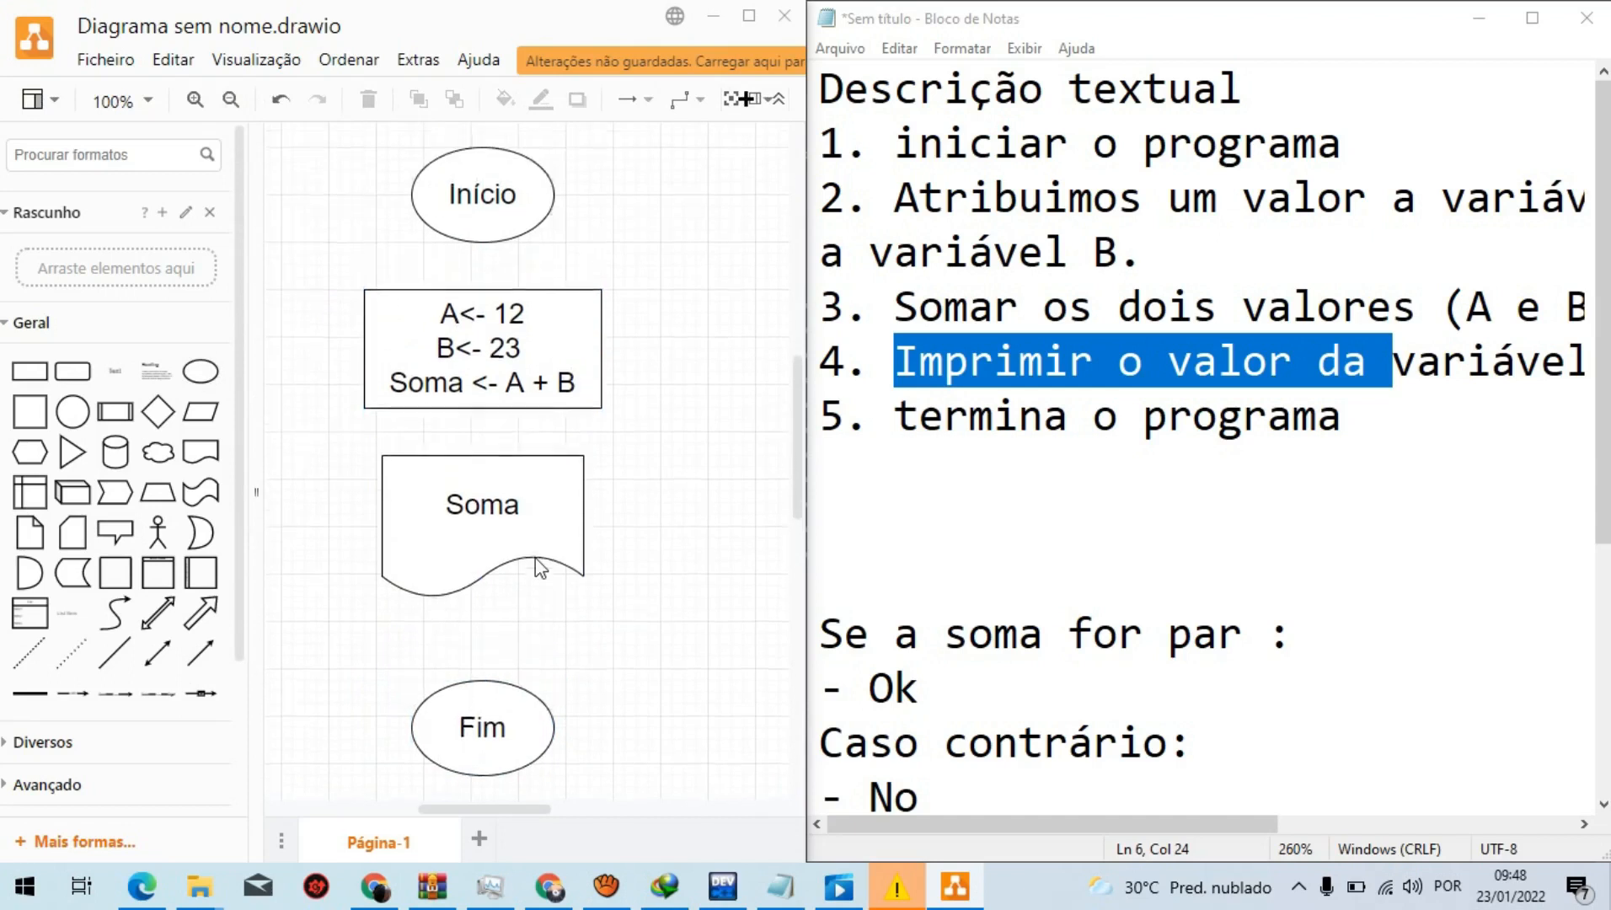
left_click_drag(507, 752, 508, 709)
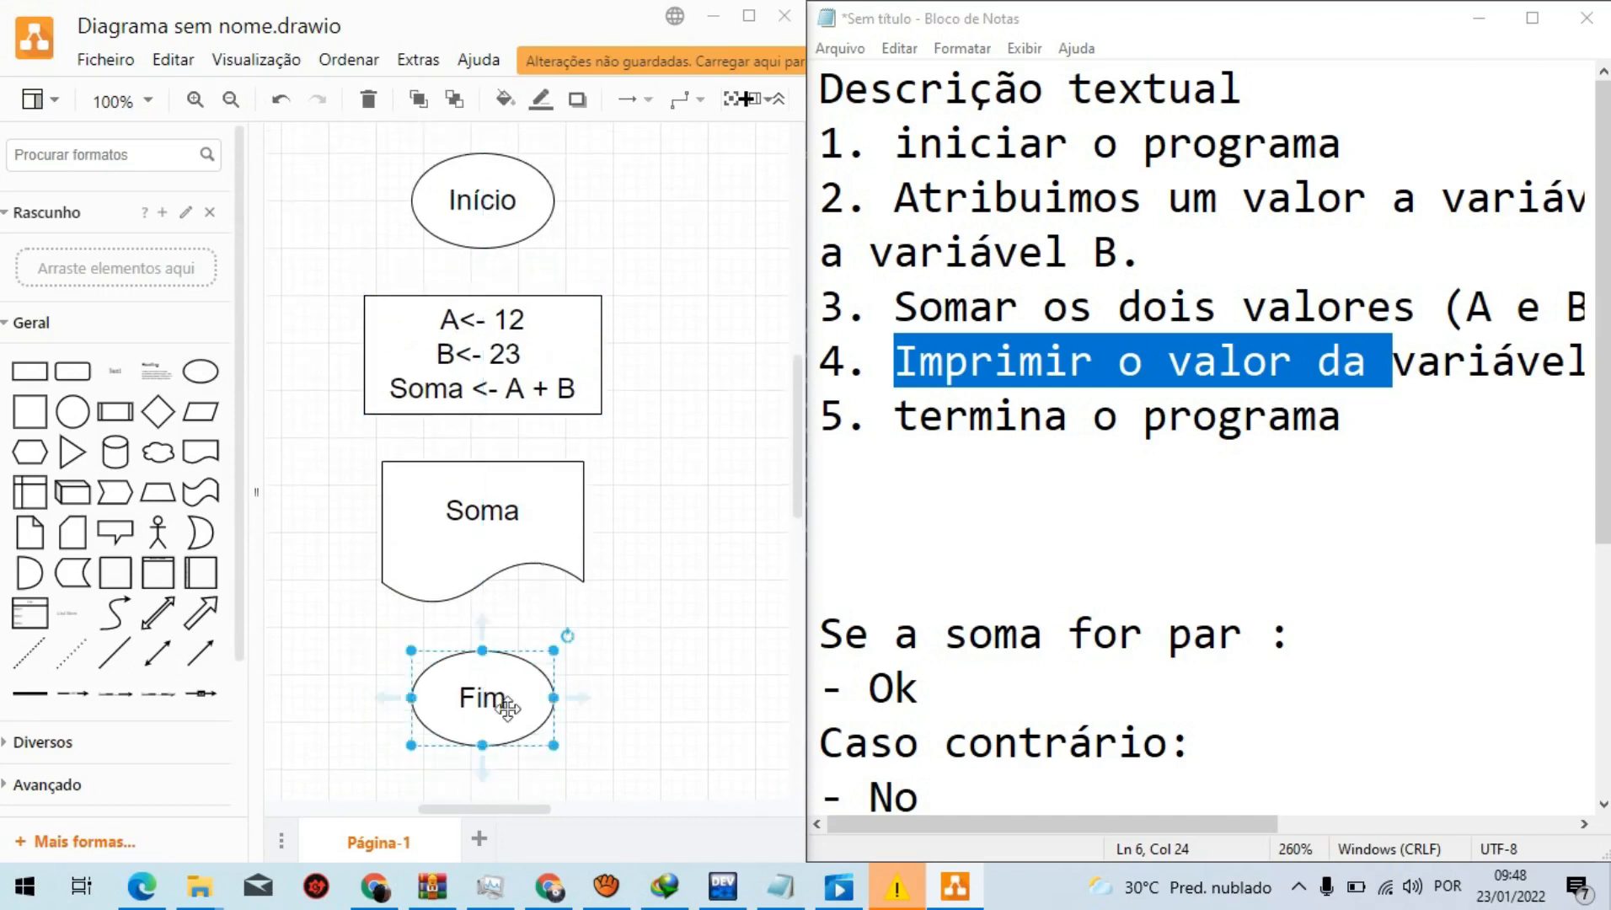
left_click(621, 515)
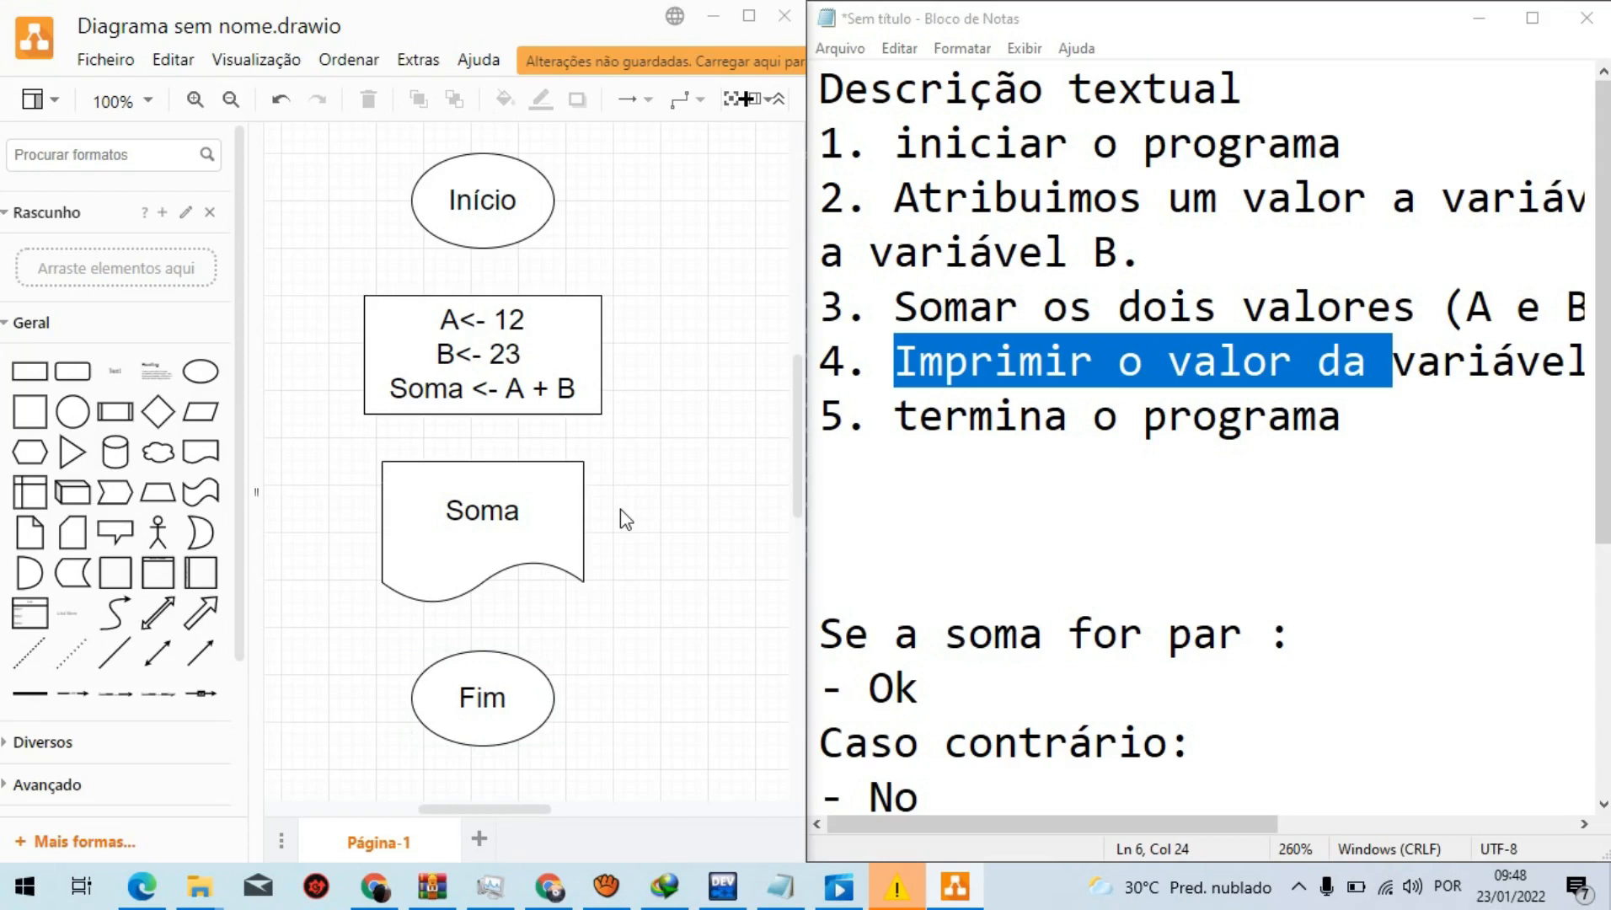
Step: Move the Fim ellipse, the Soma shape and the assignment rectangle down to leave room for connectors between the shapes
left_click_drag(497, 699, 497, 733)
left_click_drag(496, 529, 499, 577)
left_click(485, 376)
left_click_drag(485, 377, 485, 412)
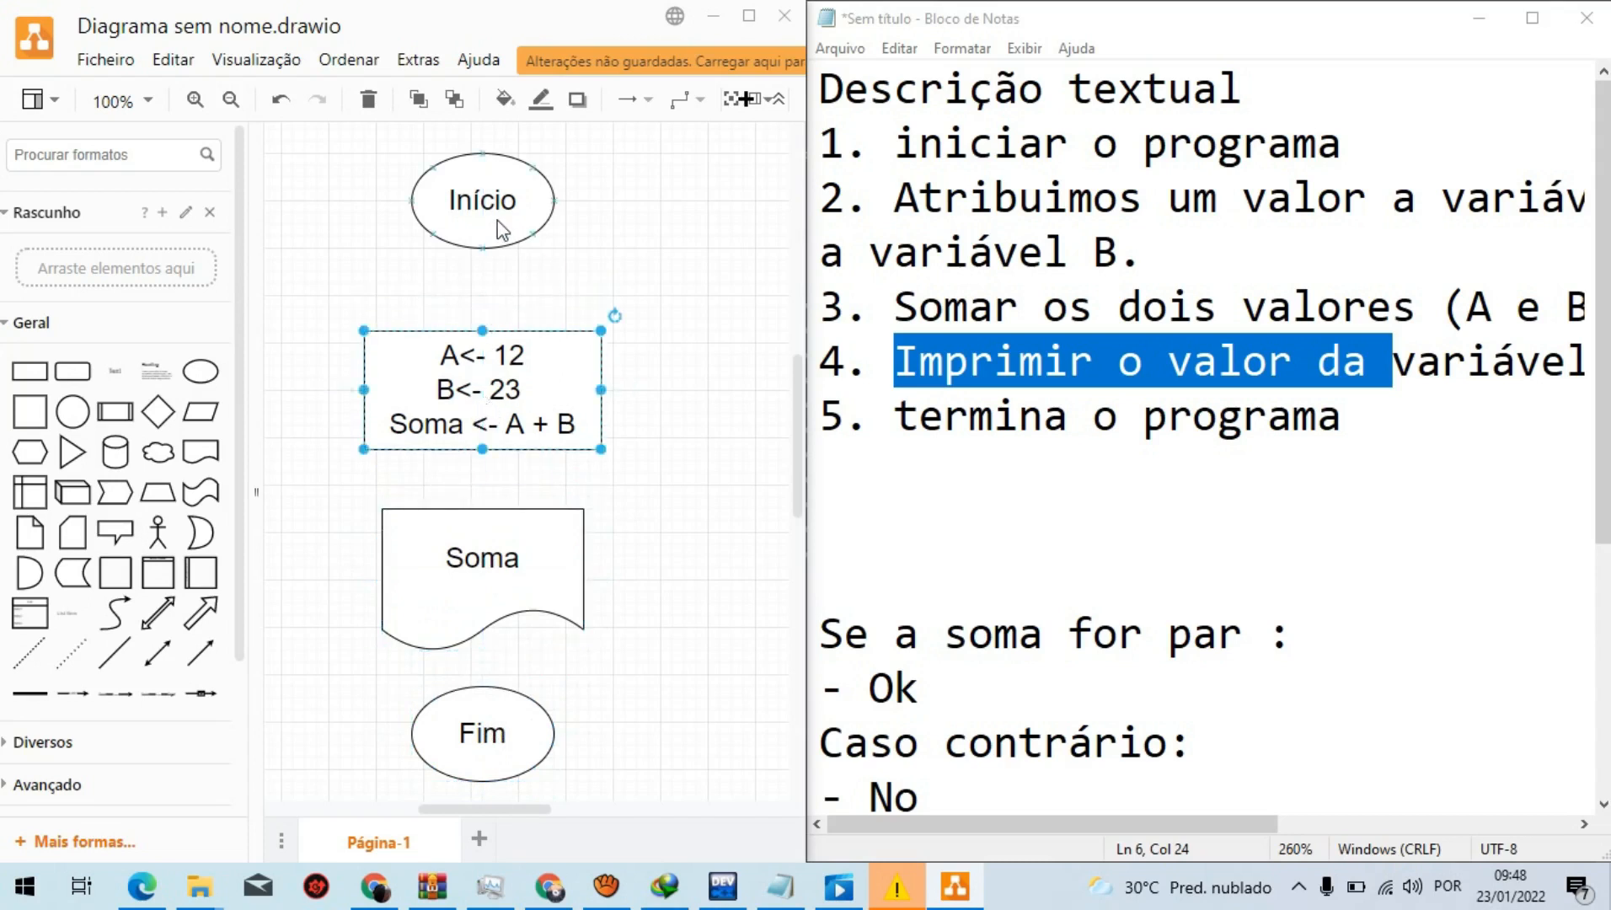
left_click(629, 281)
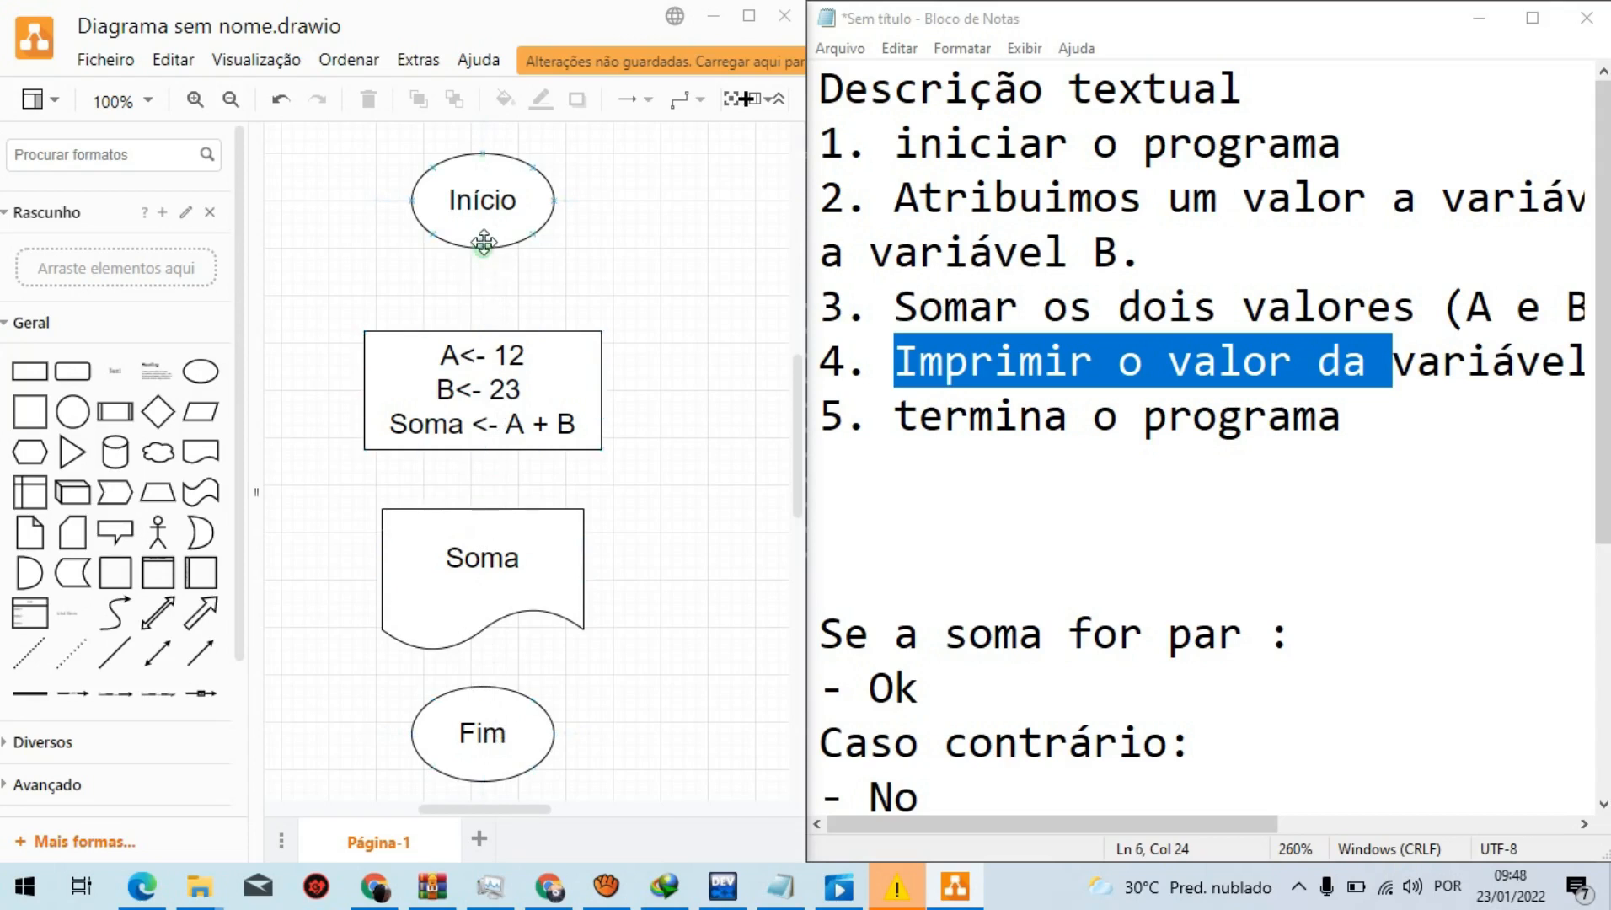
Step: Connect Início to the assignment rectangle, the rectangle to the Soma shape, and Soma to Fim with downward arrows
left_click_drag(491, 321, 483, 331)
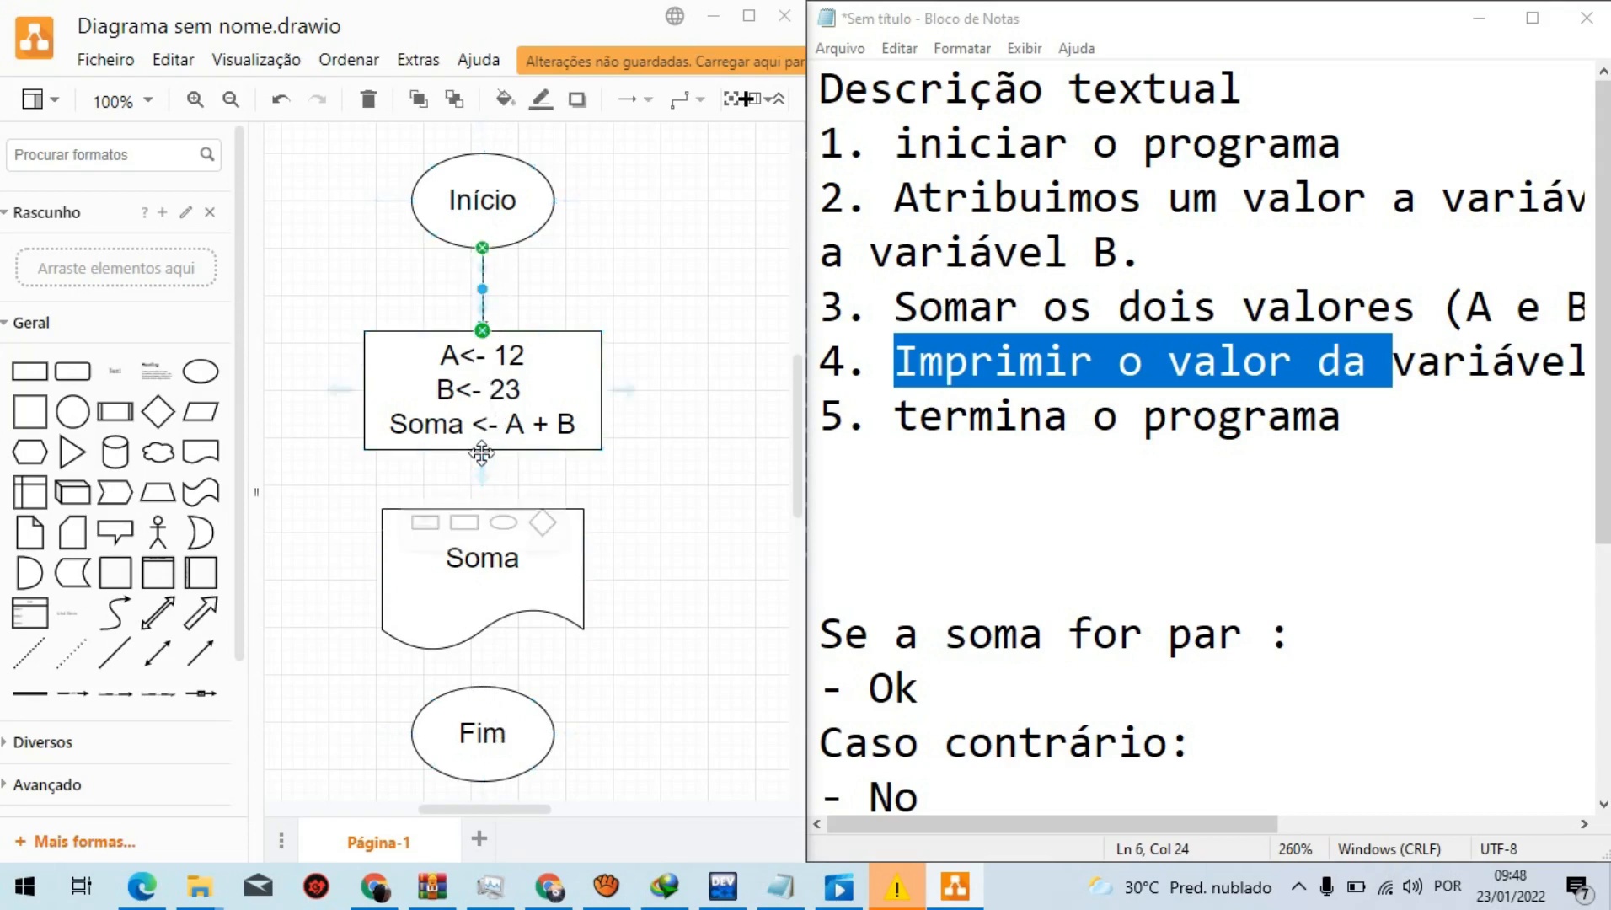
left_click_drag(482, 457, 483, 518)
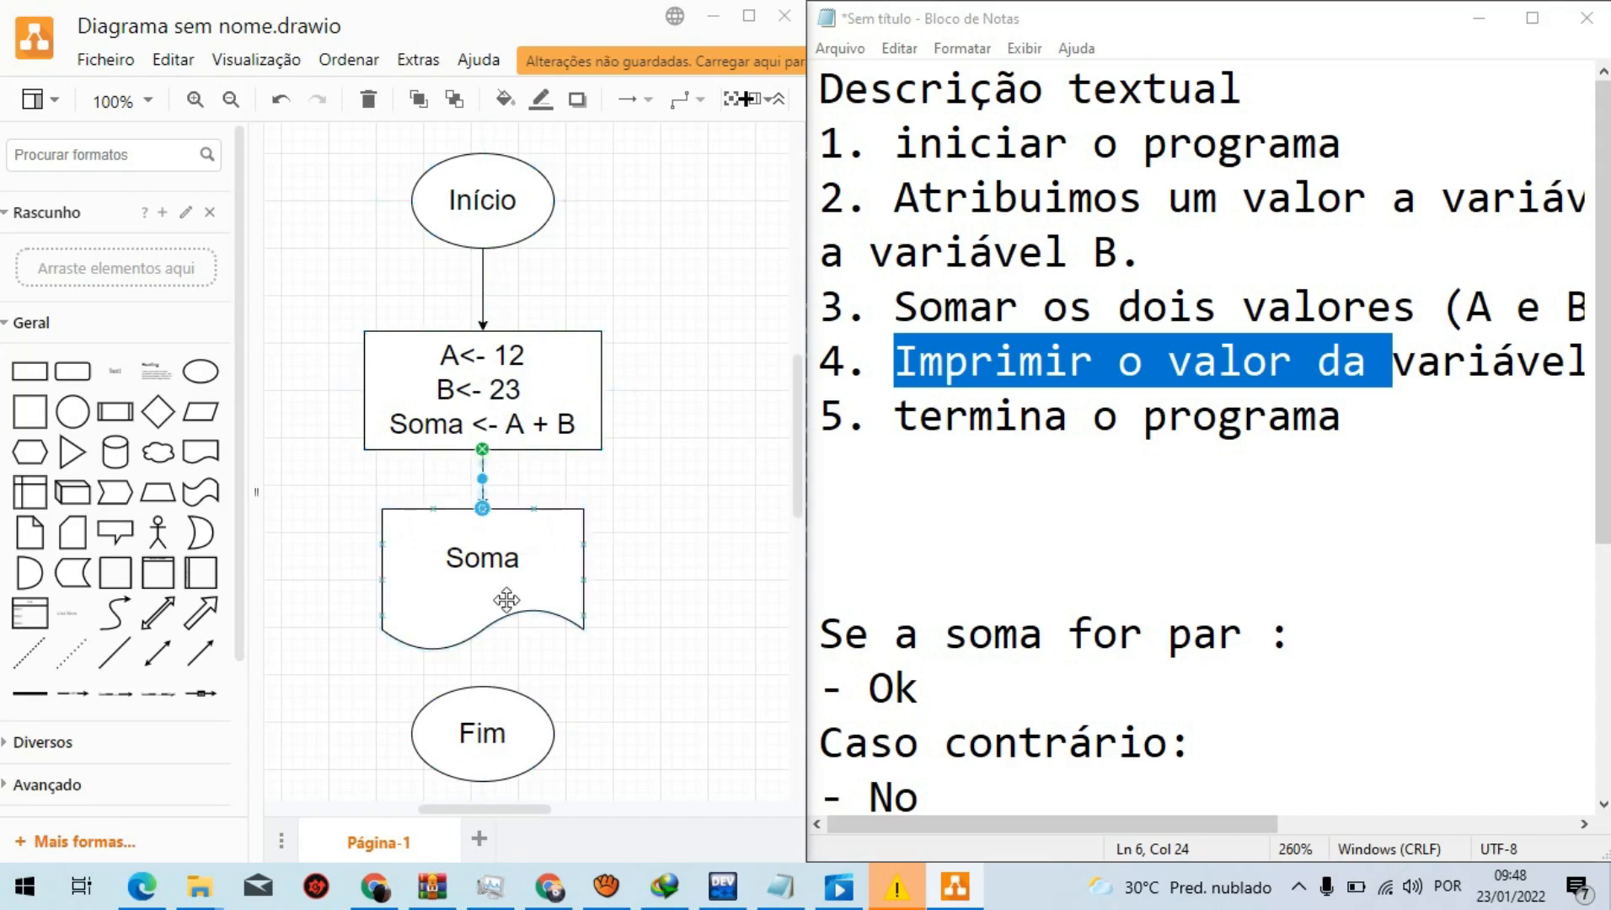
left_click(484, 665)
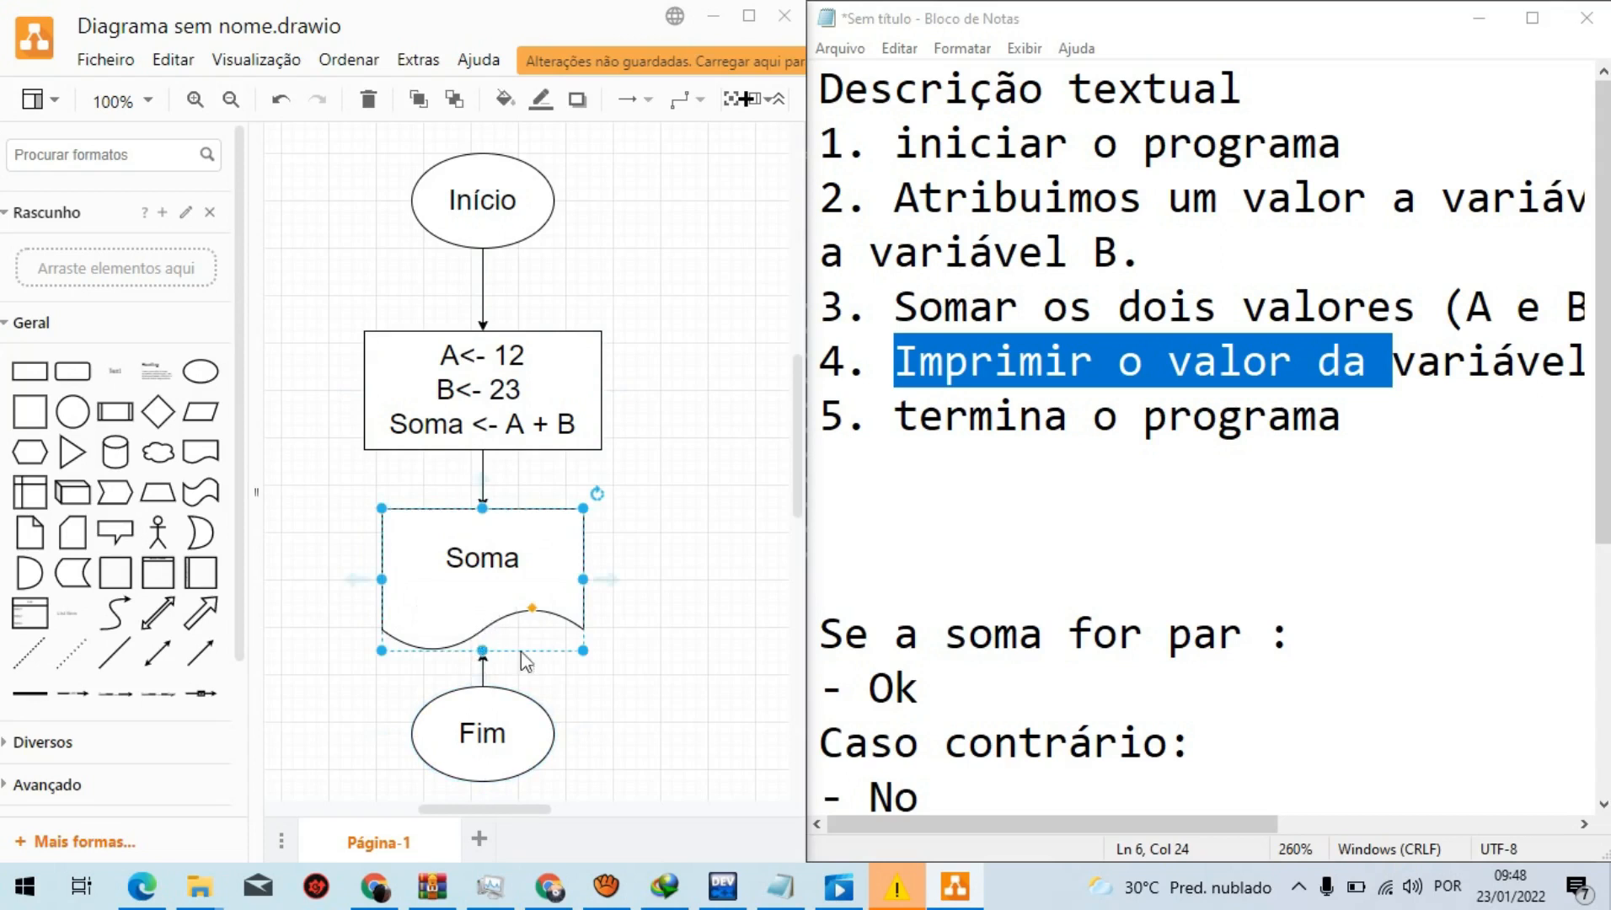
key("ctrl+z")
left_click(536, 681)
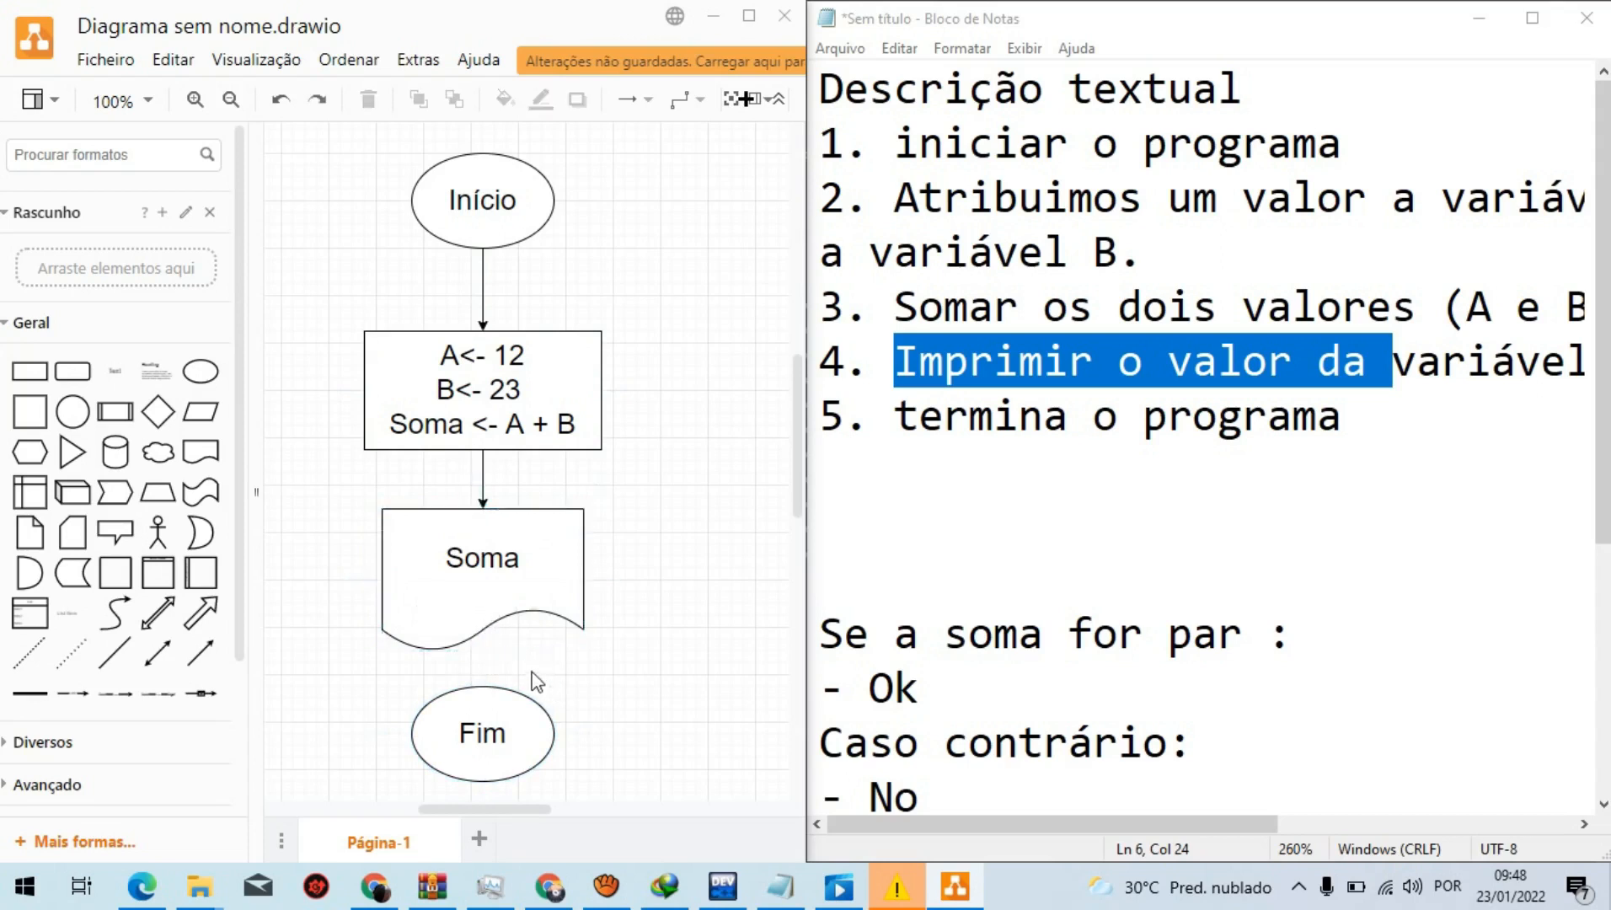
left_click_drag(483, 666, 482, 689)
left_click(492, 187)
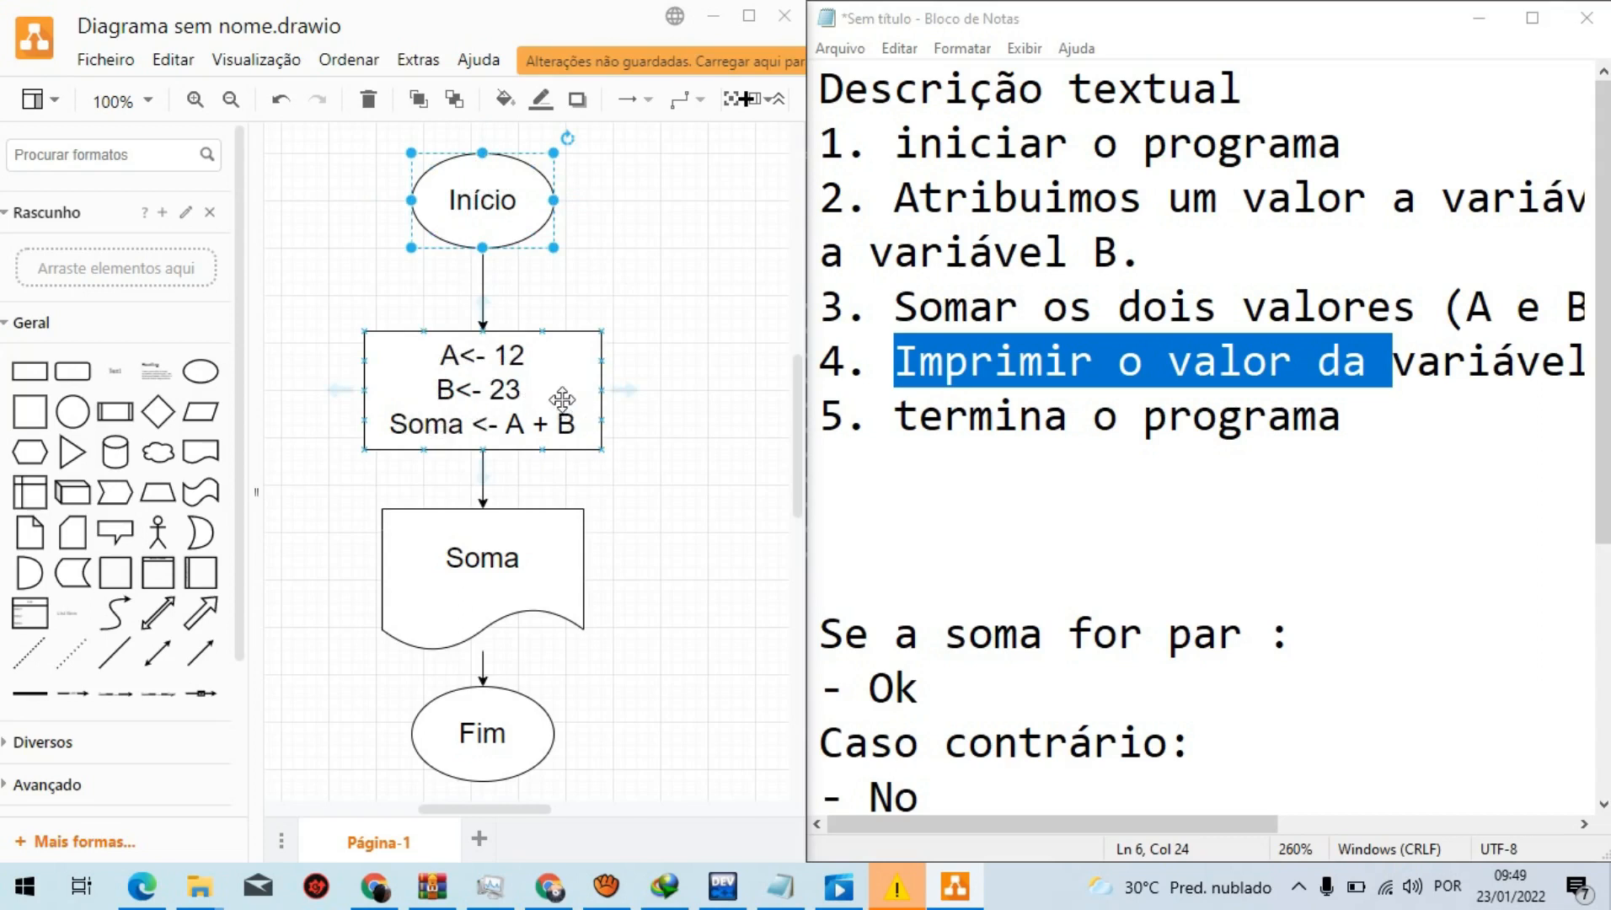
left_click(519, 520)
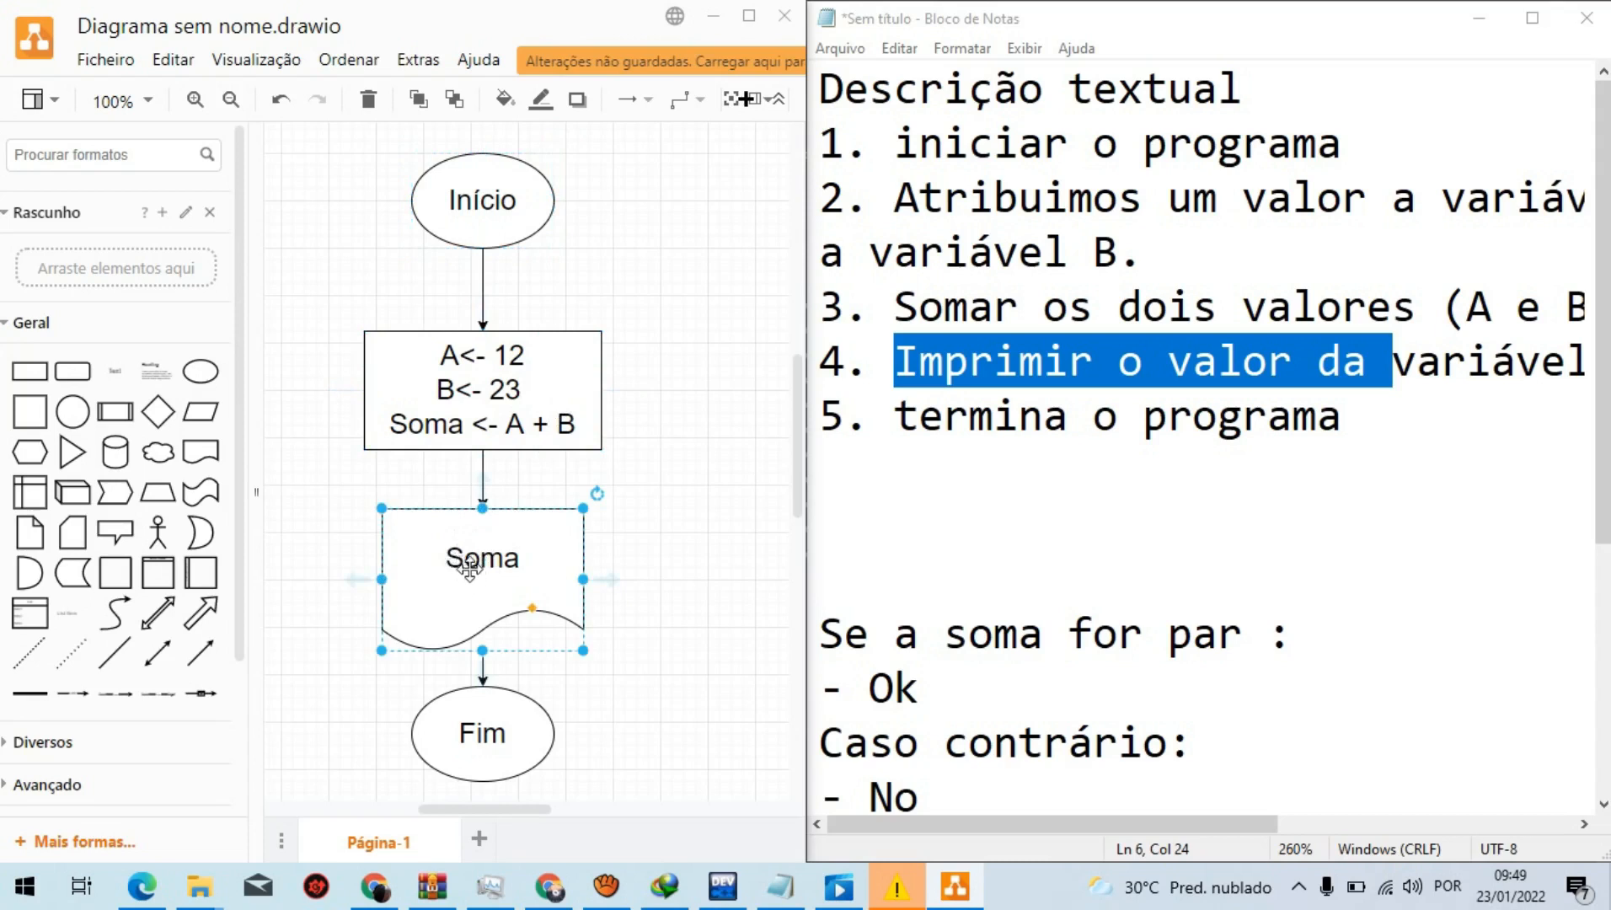
left_click(653, 611)
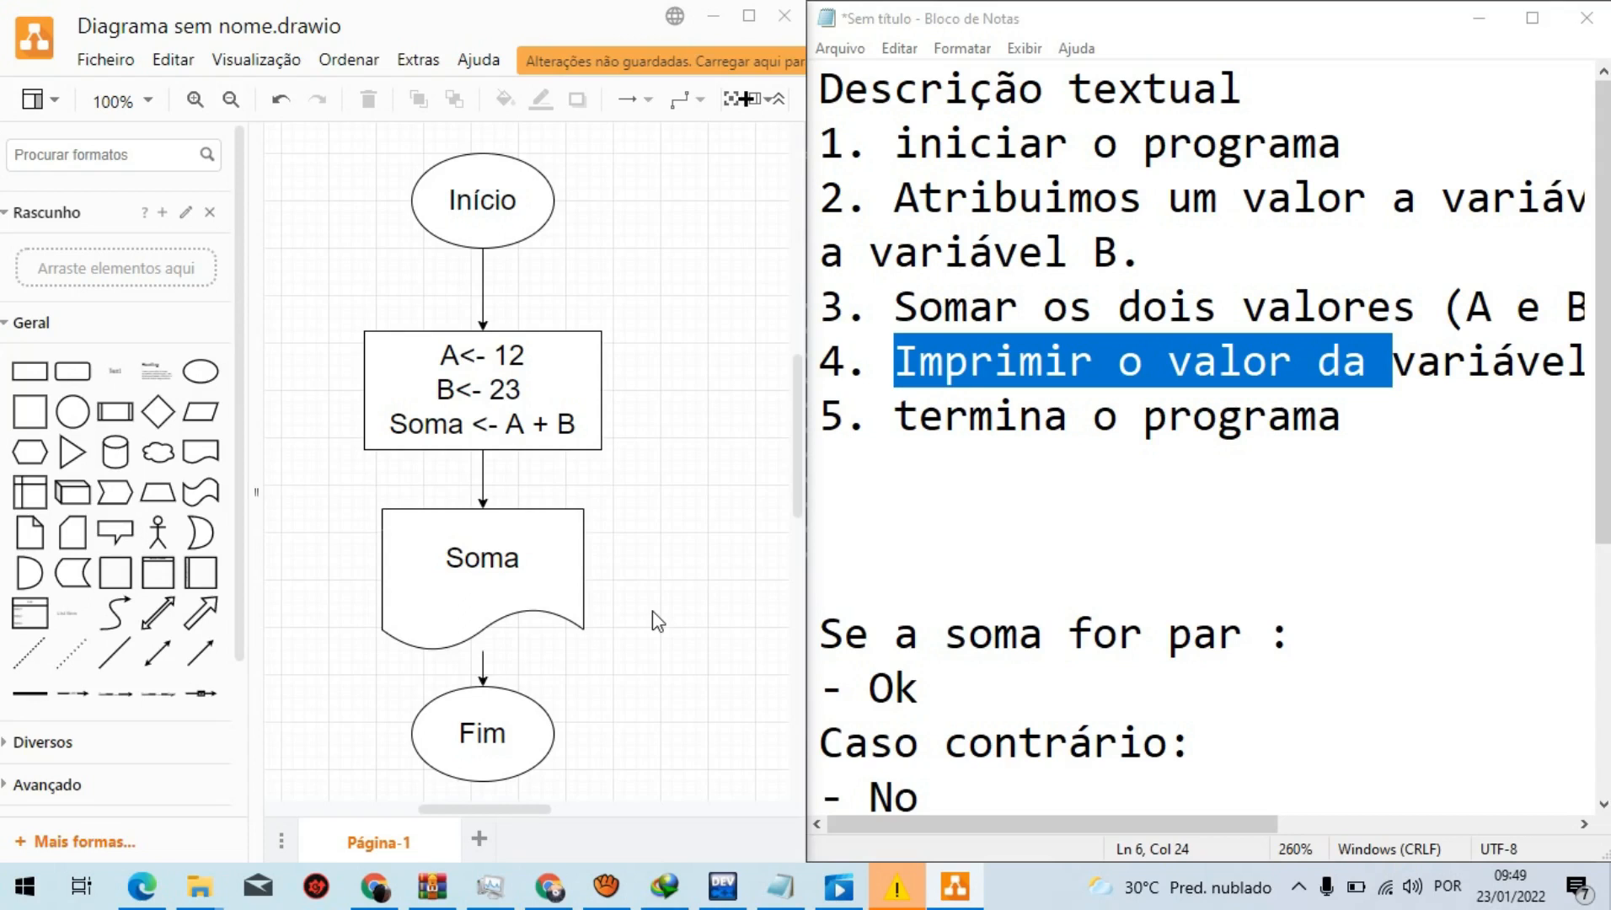
left_click(489, 543)
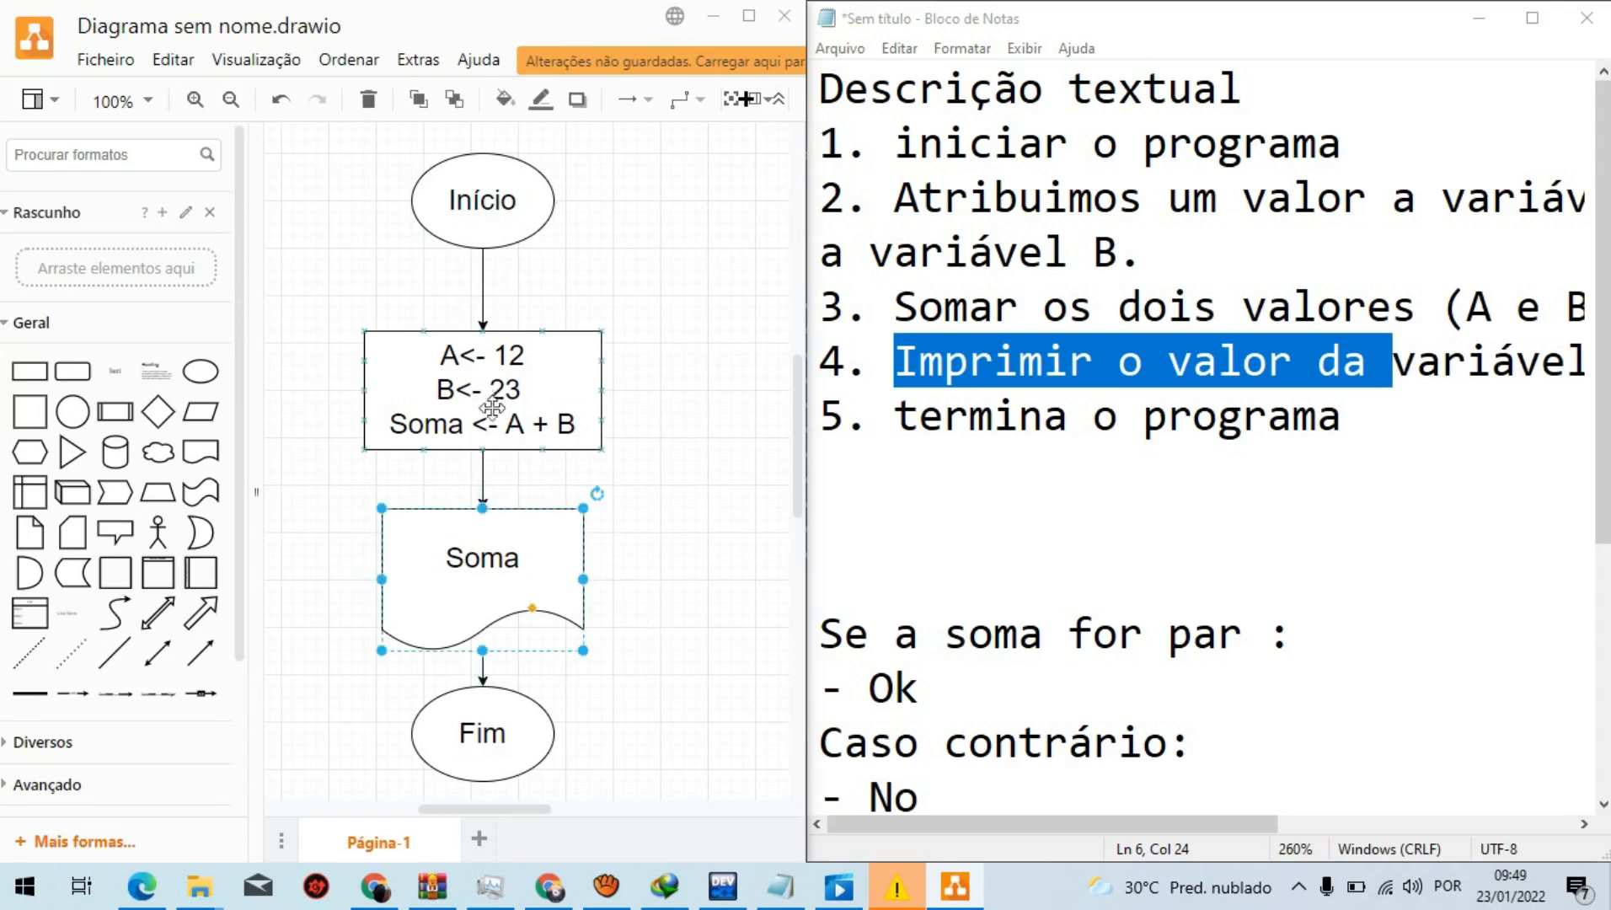
left_click_drag(586, 287, 649, 415)
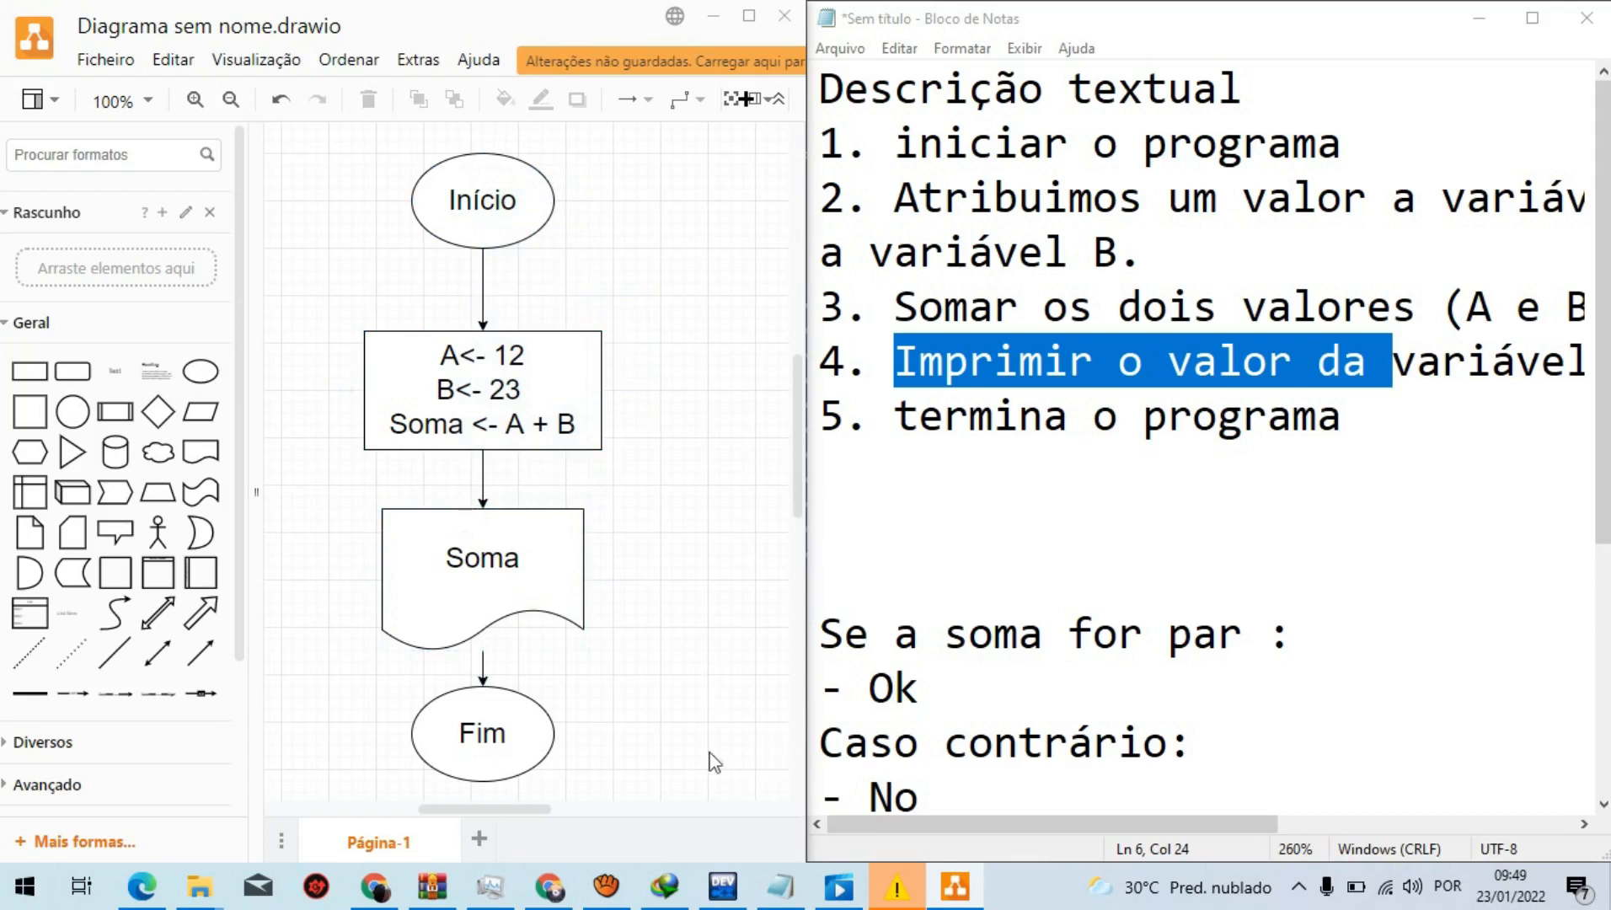
Step: Switch to Dev-C++, then compile and run the exemplo.c program that sums A and B
left_click(721, 883)
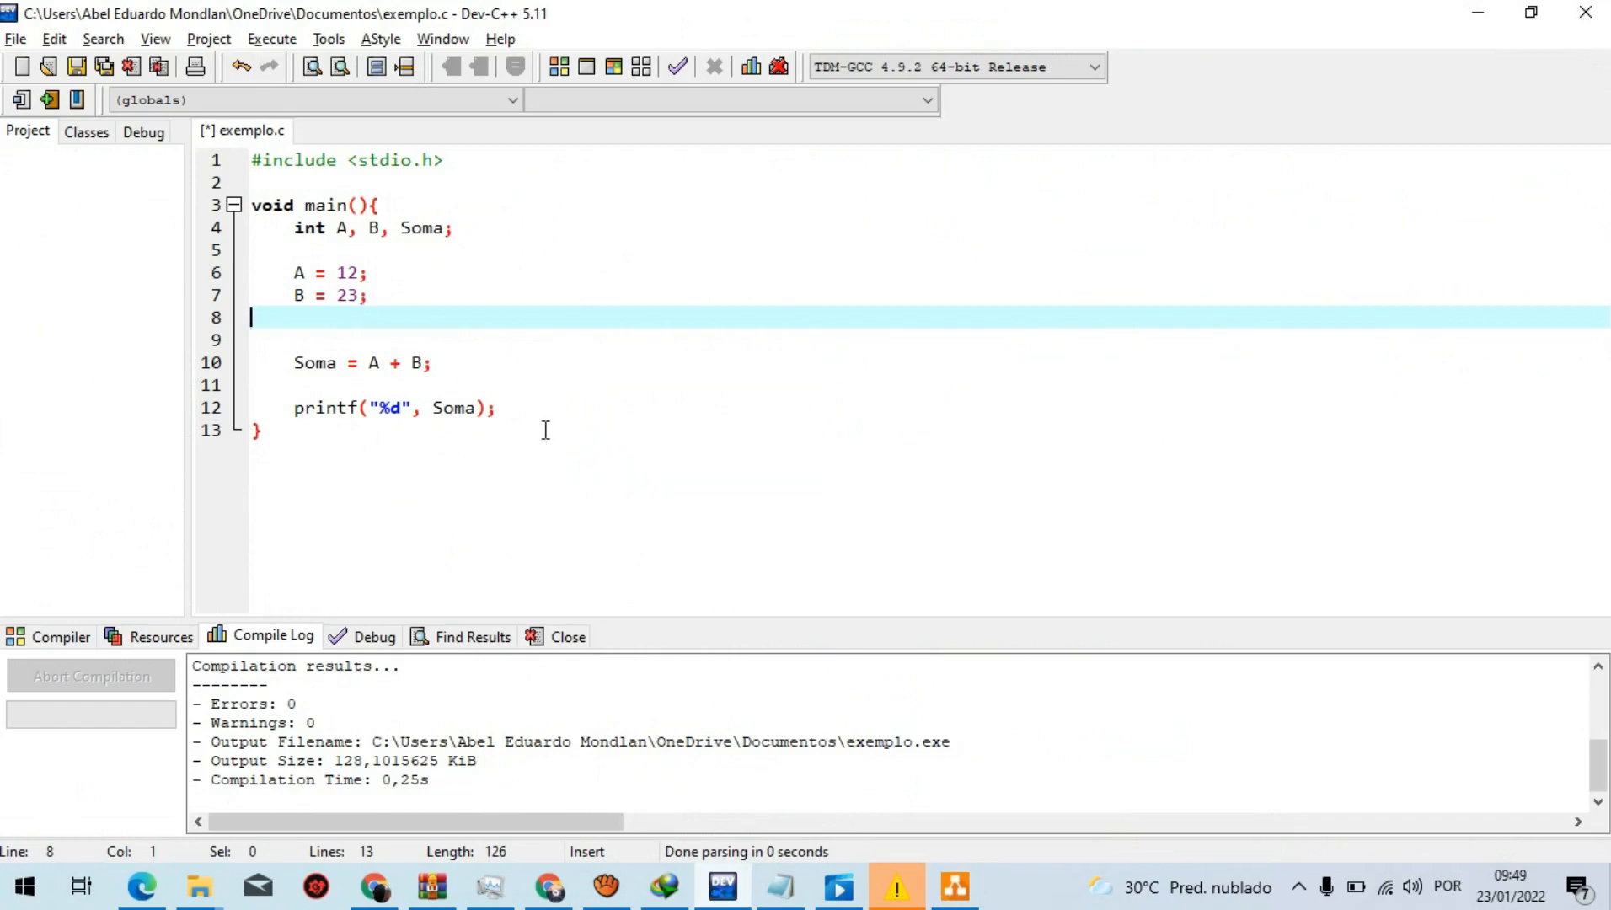
left_click_drag(334, 514, 528, 376)
left_click(529, 377)
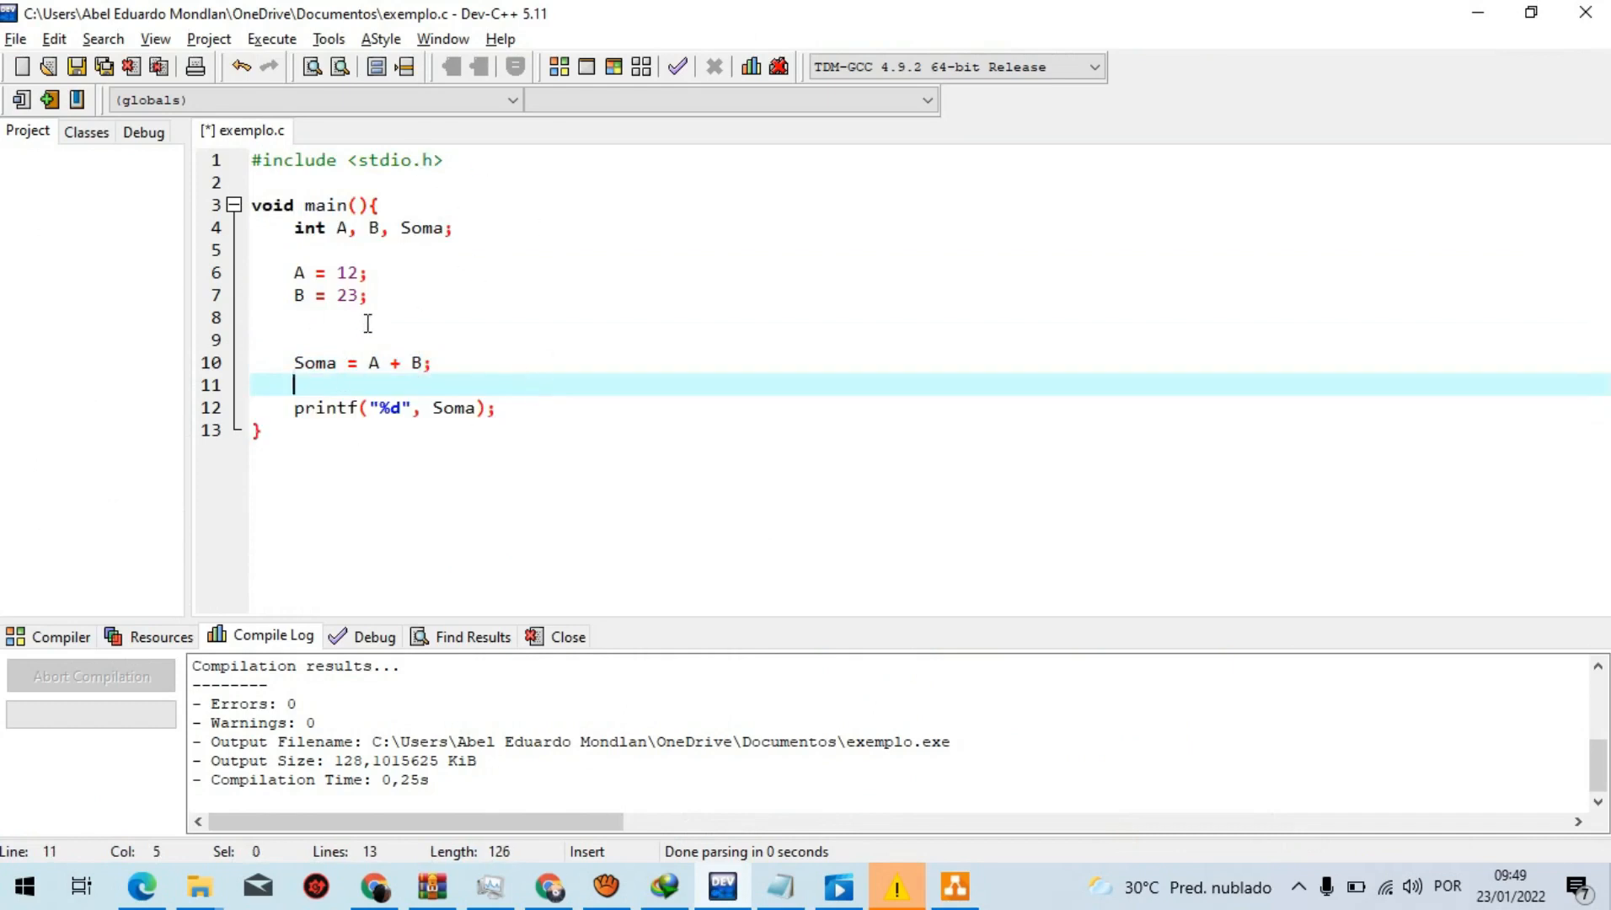
left_click(313, 295)
left_click(563, 70)
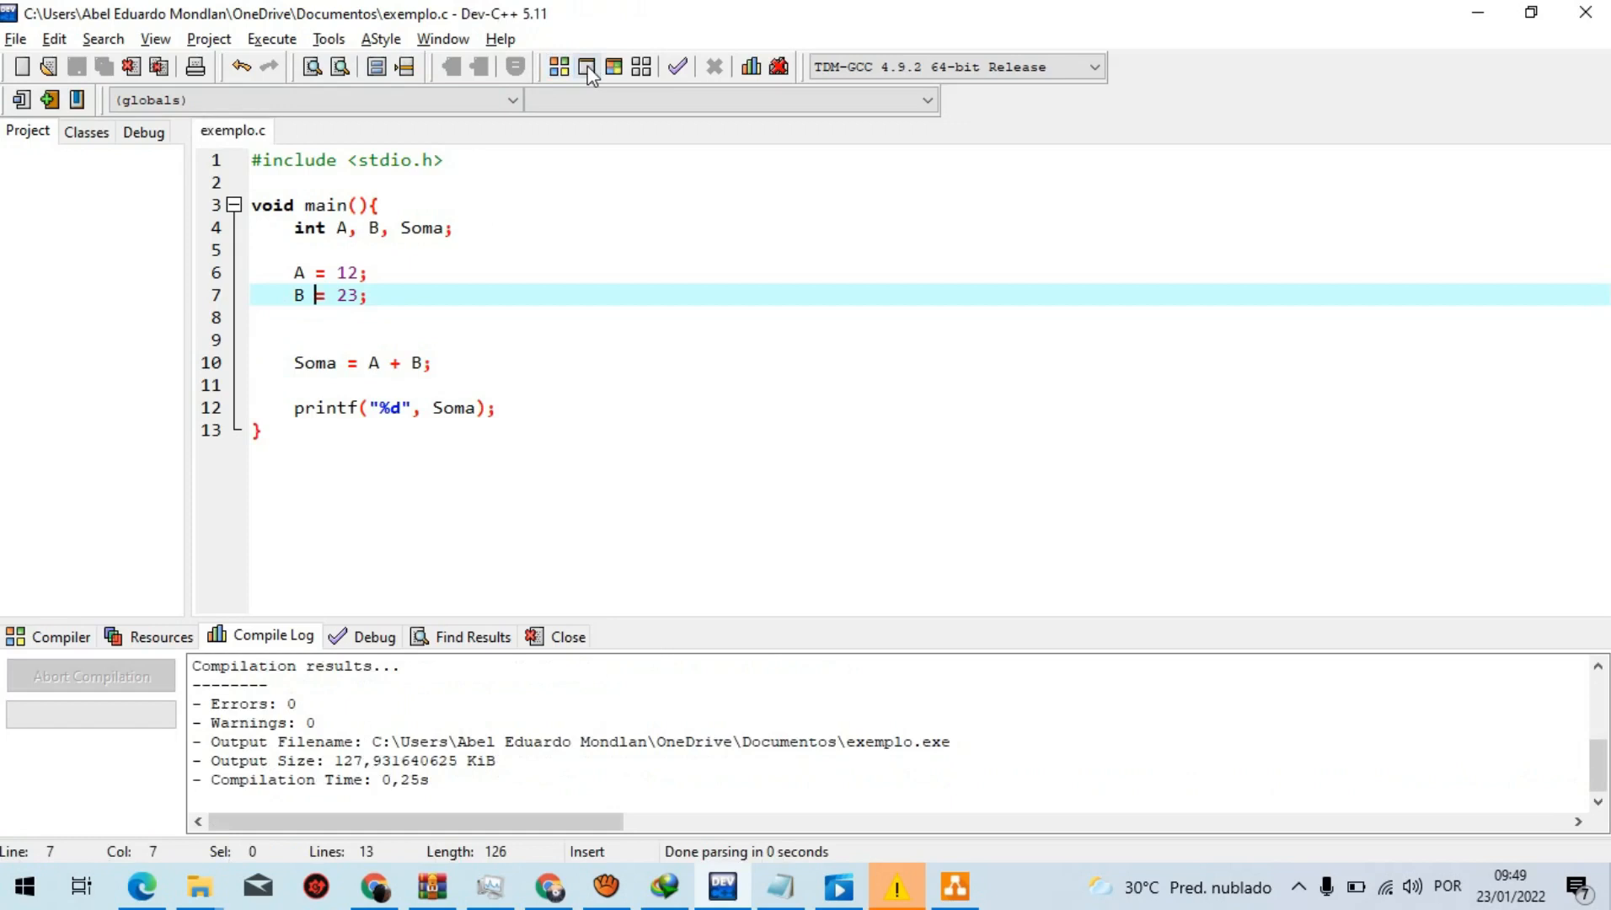
left_click(587, 62)
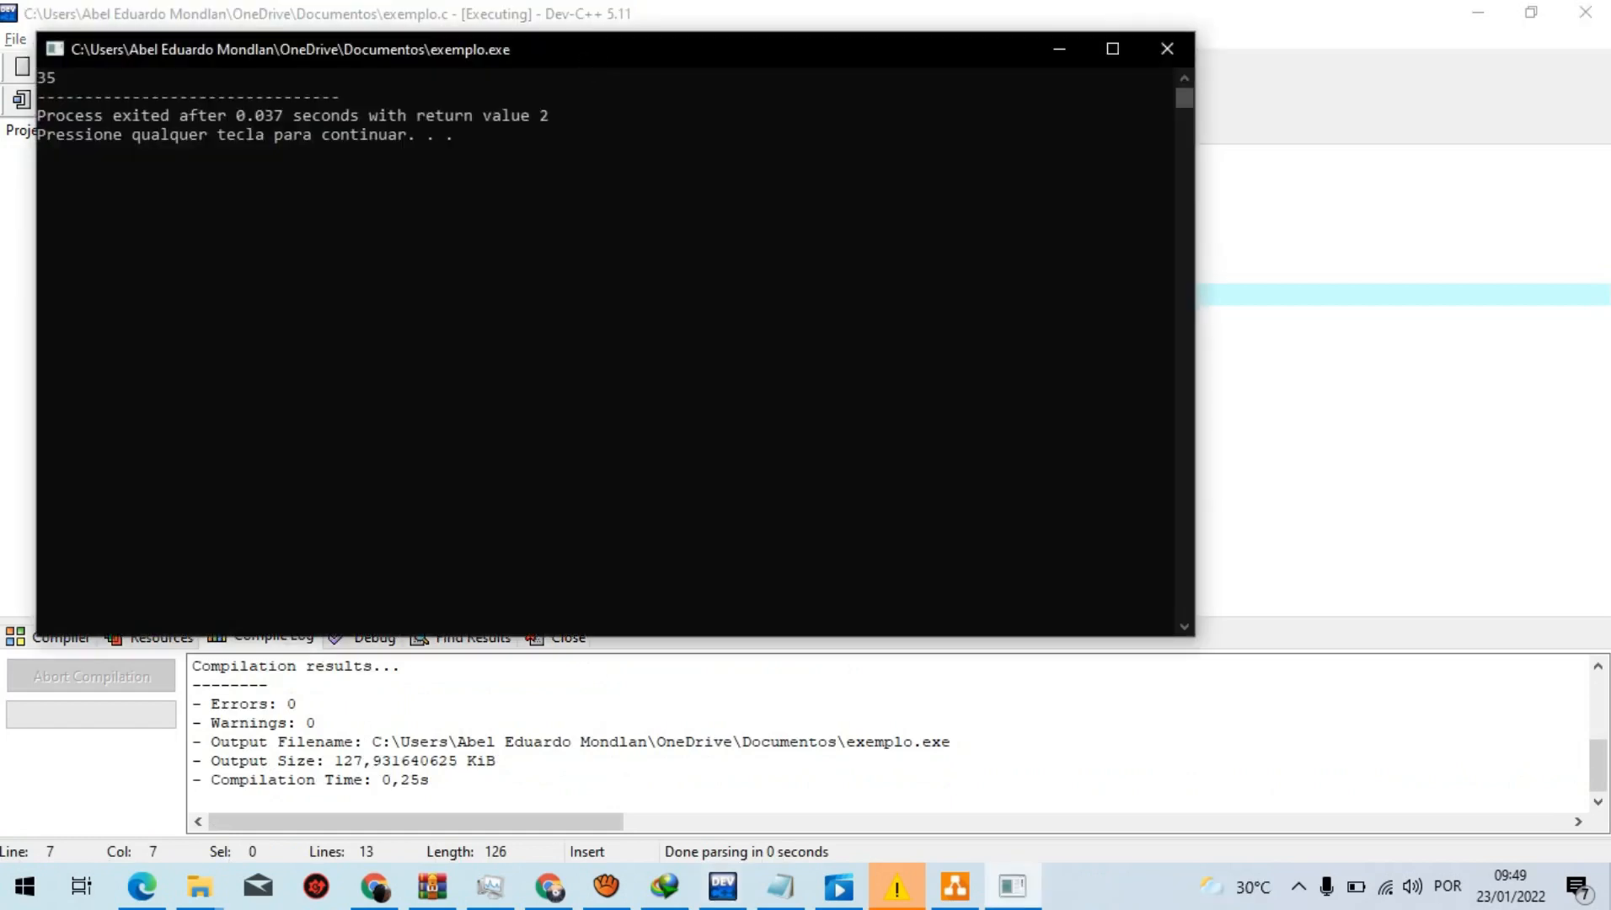
key("Return")
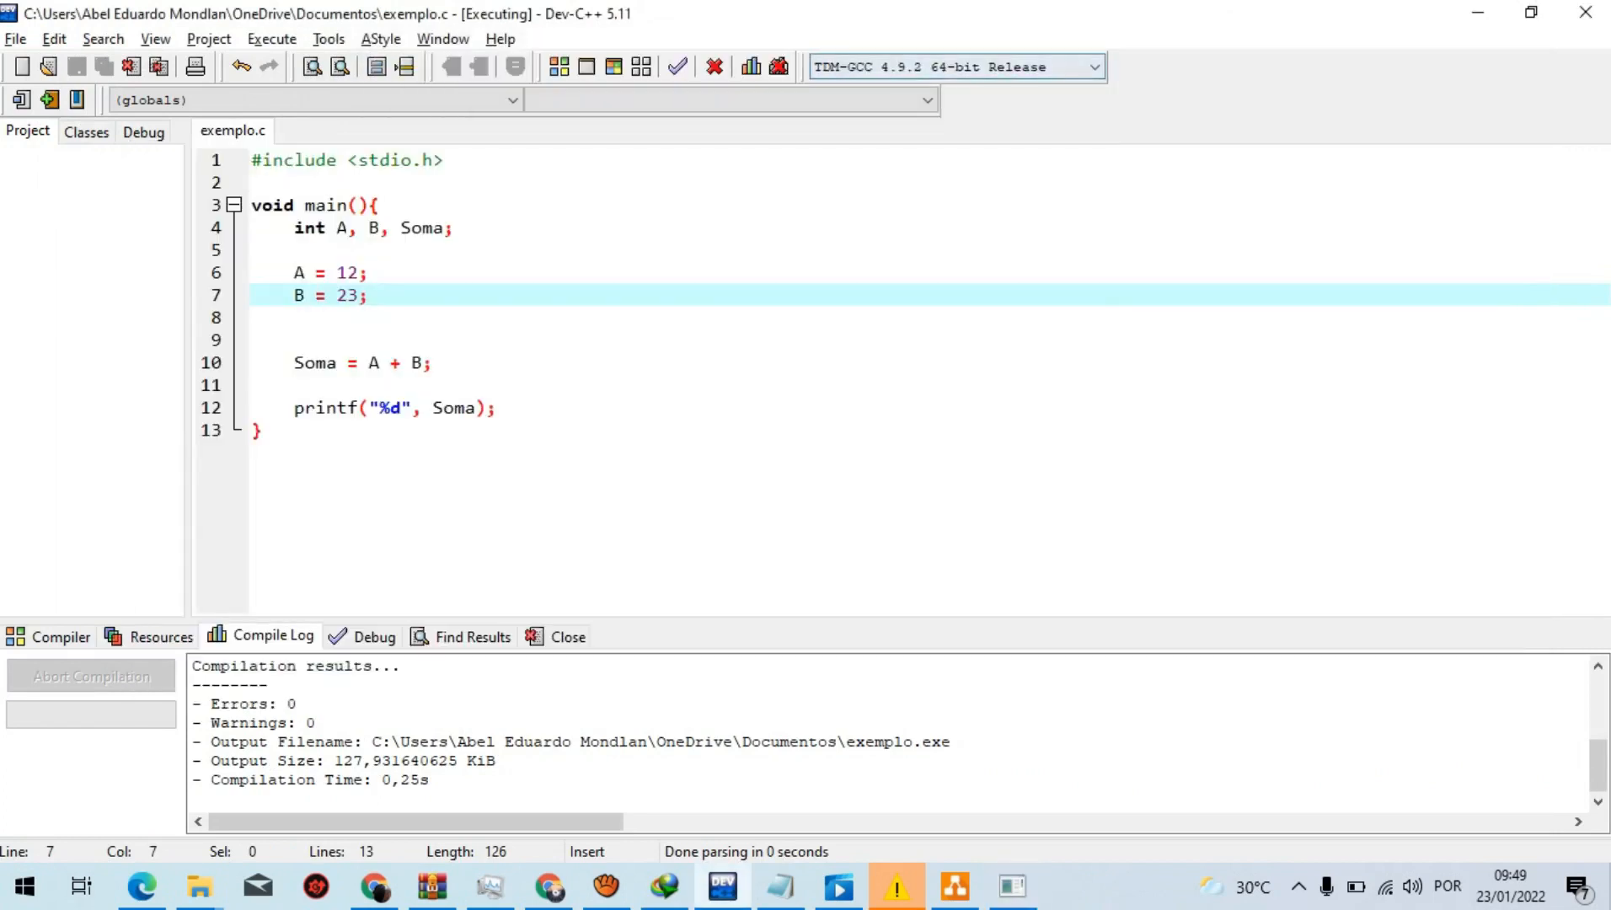
Step: Compare the Soma shape in the draw.io flowchart with the value printed in the exemplo.exe console
key("alt+Tab")
key("alt+Tab")
left_click(506, 600)
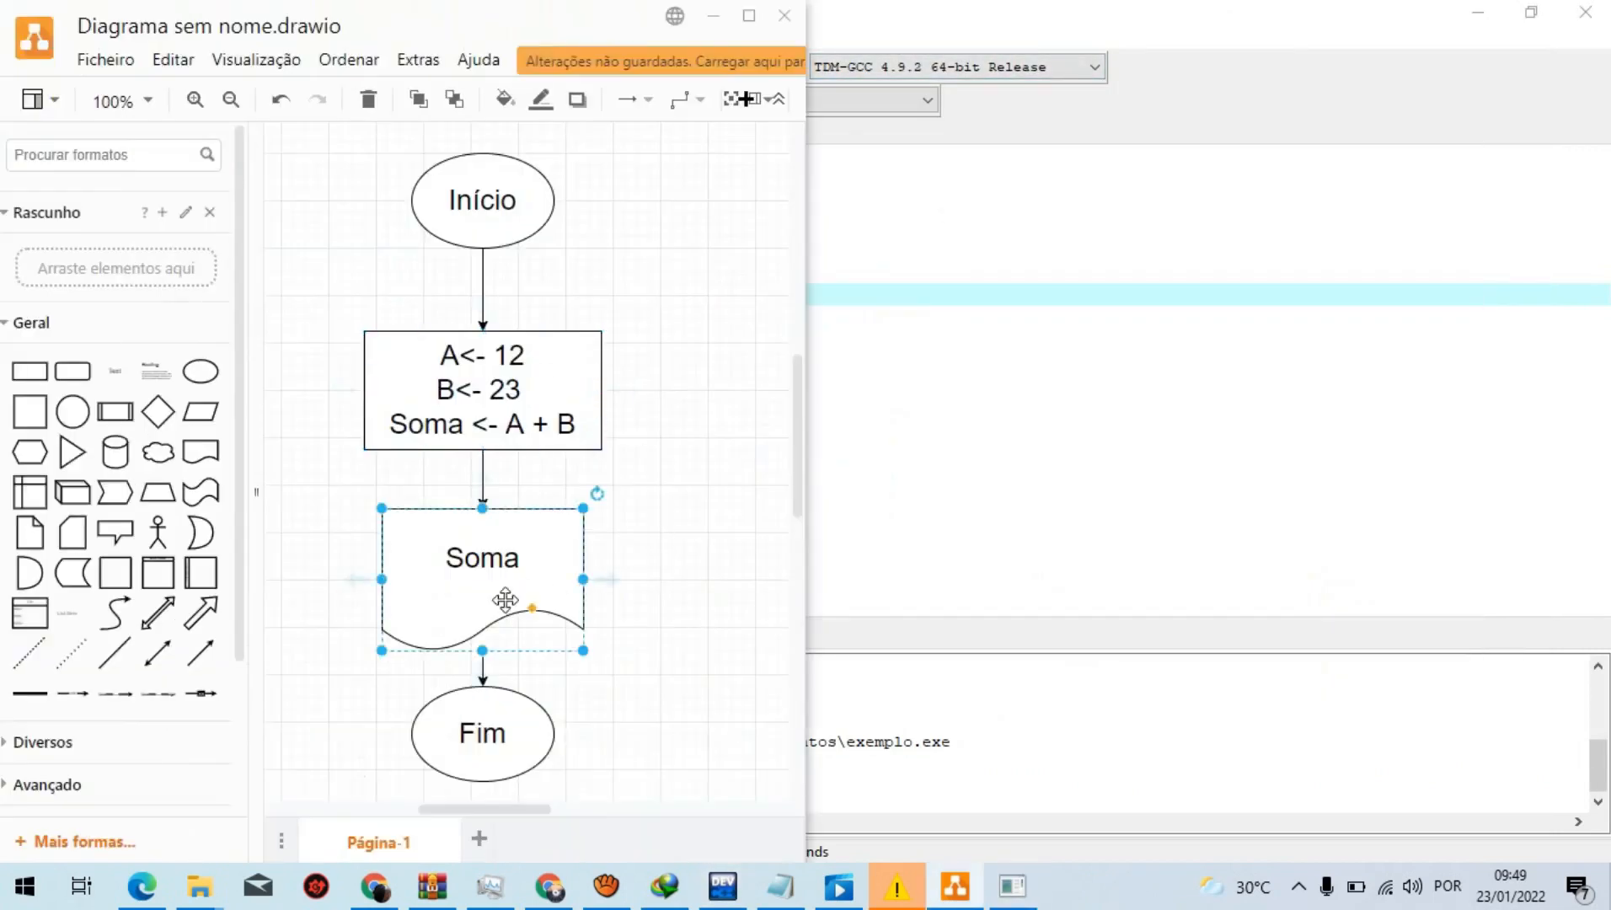
key("alt+Tab")
key("alt+Tab")
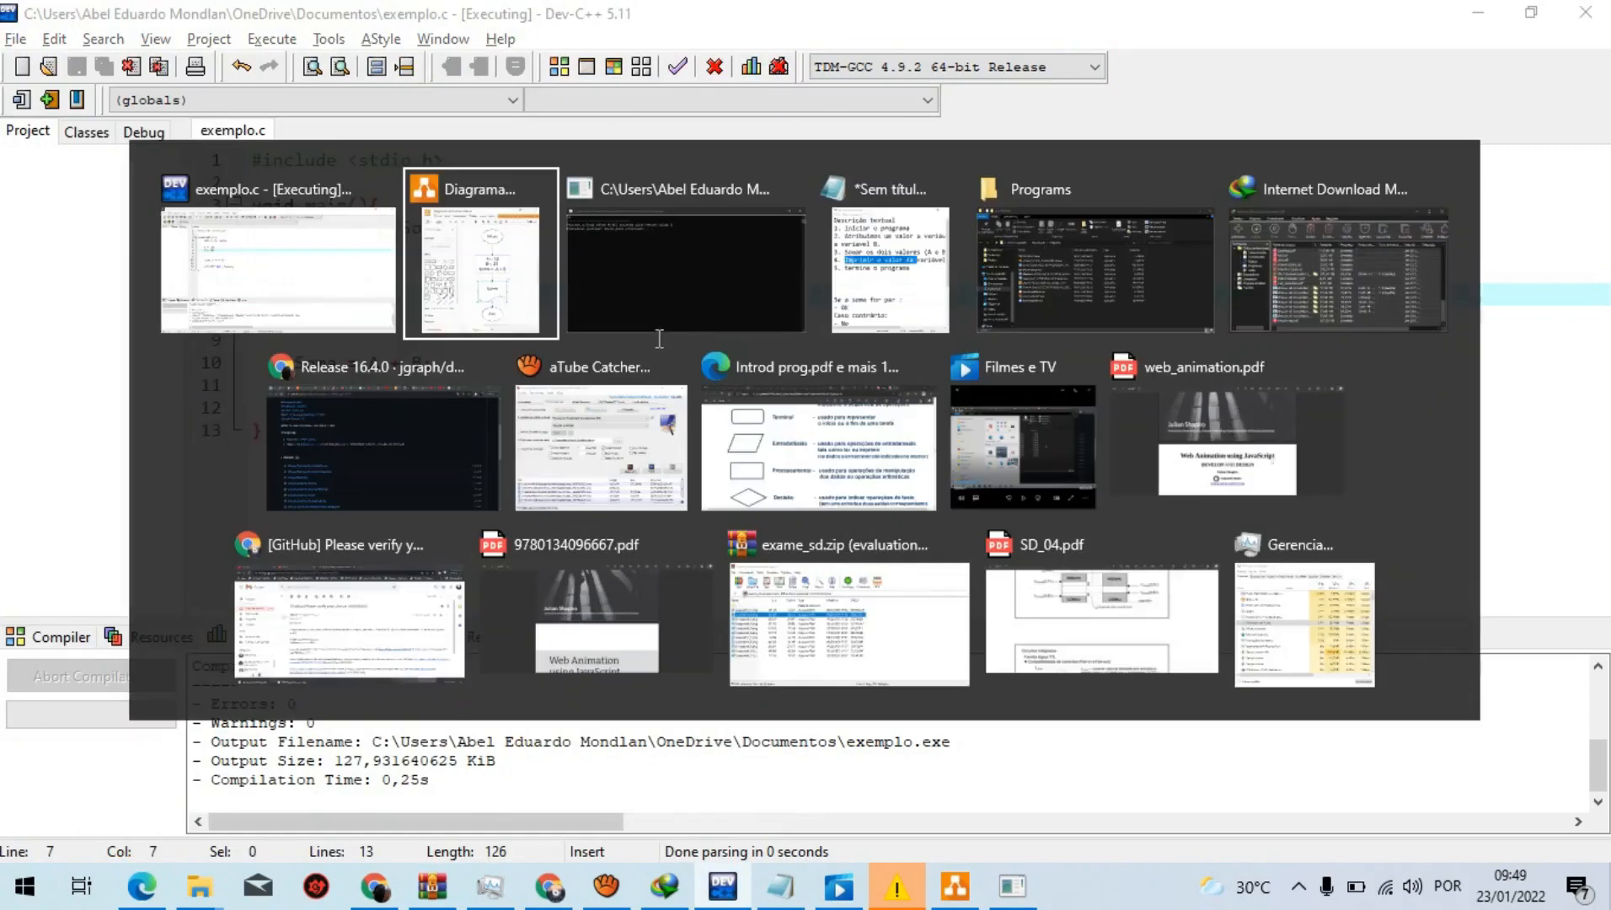
key("alt+Tab")
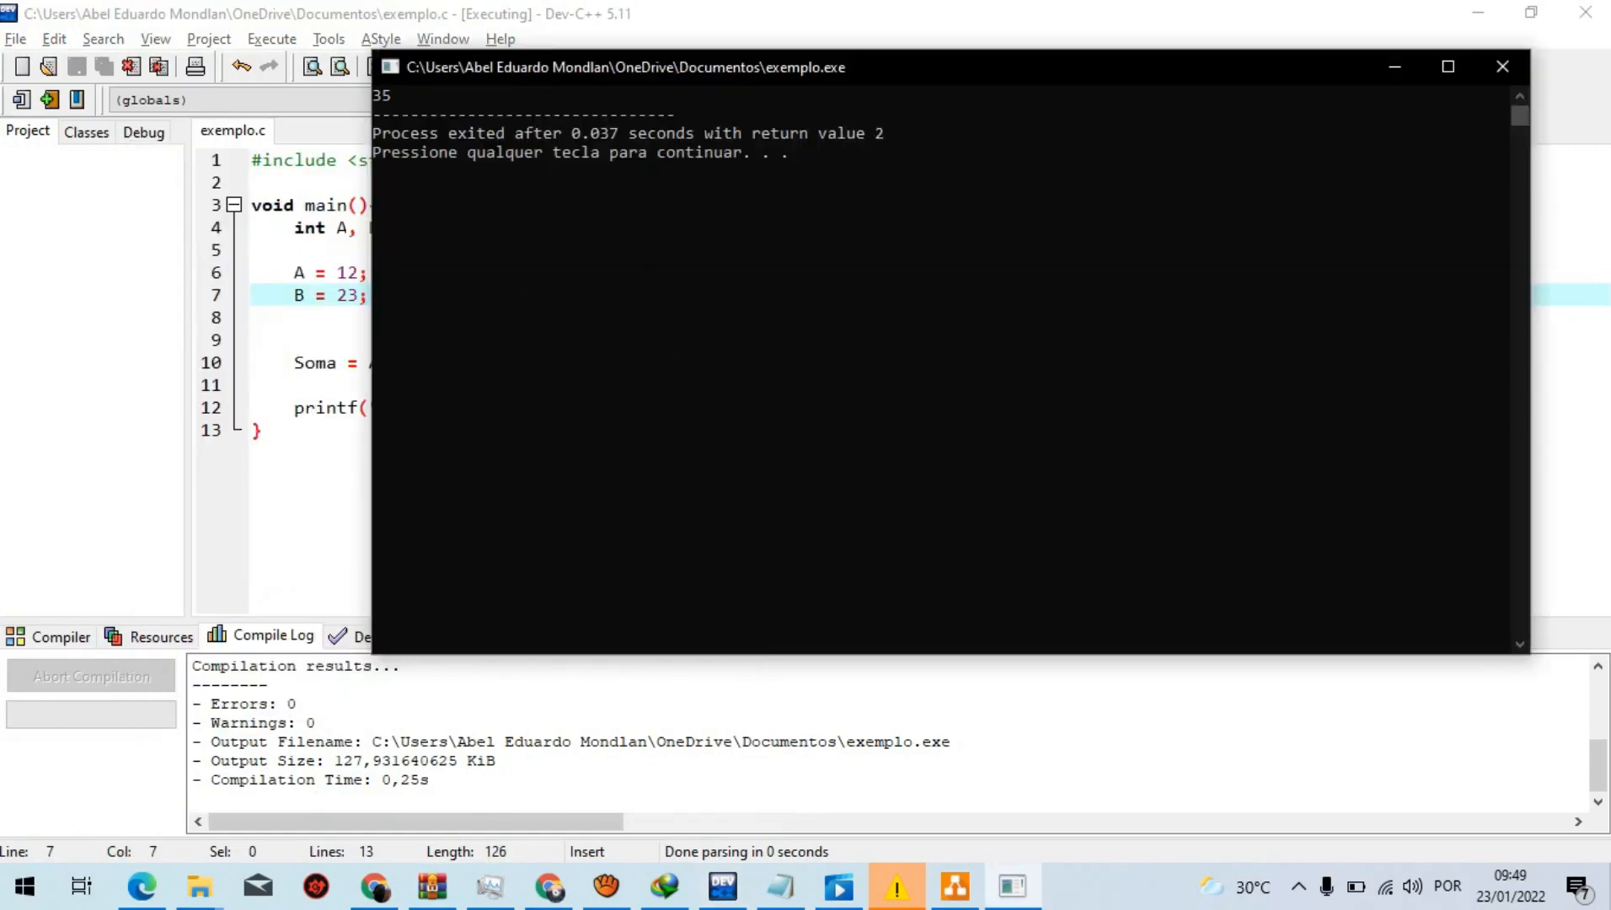
left_click_drag(434, 96, 375, 97)
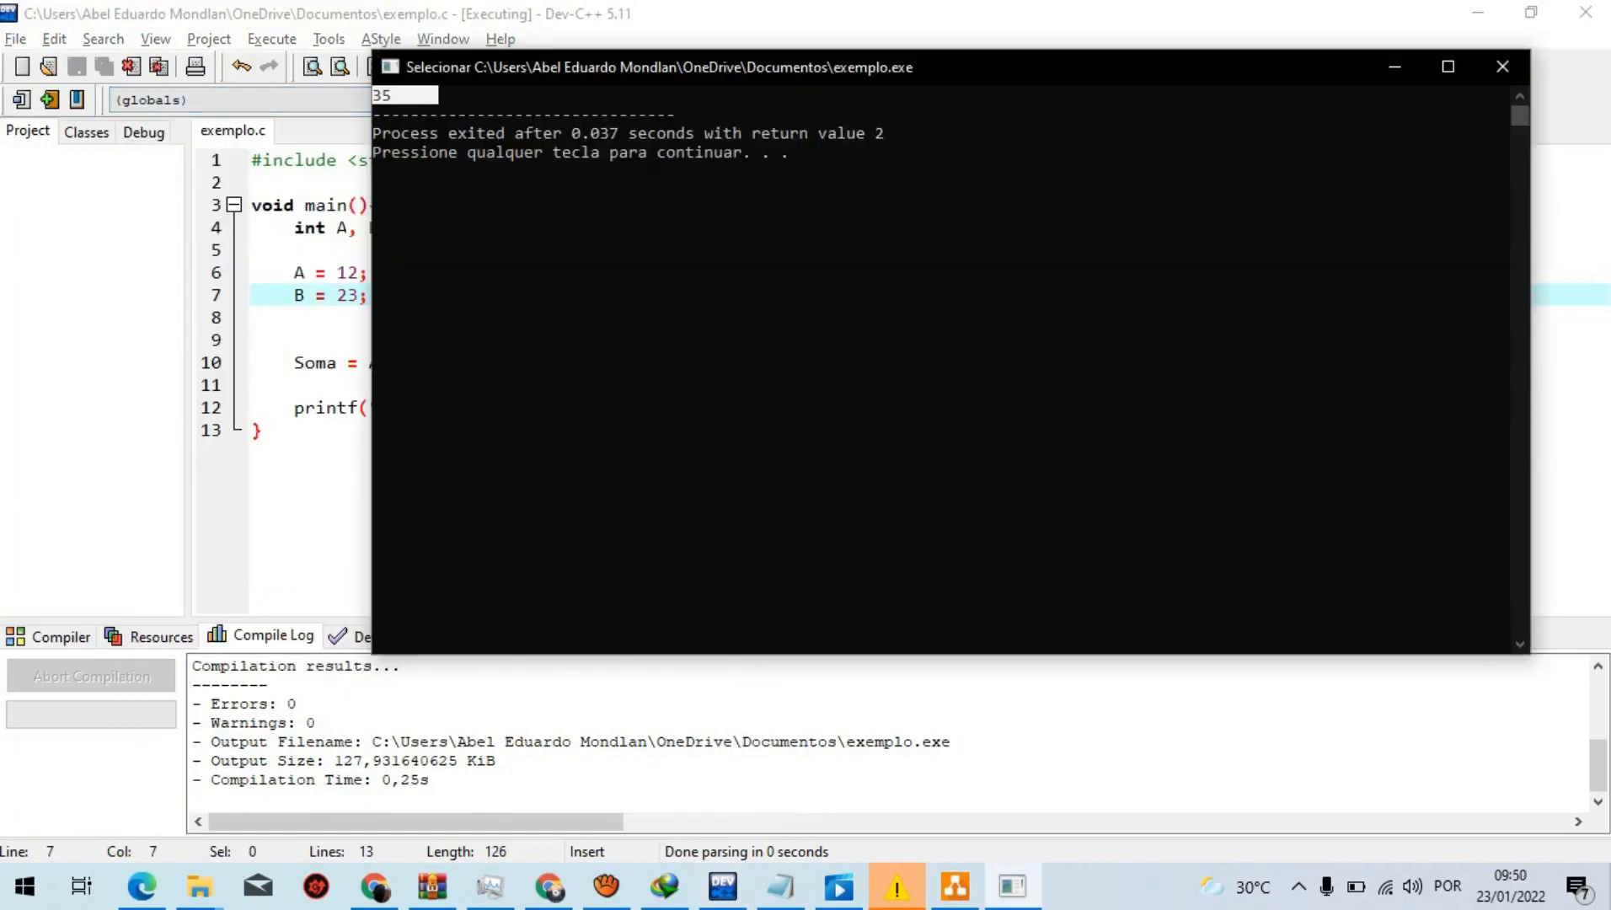
Step: Clear the text selection in the exemplo.exe console, close it and return to the exemplo.c code
left_click(396, 95)
left_click(1495, 114)
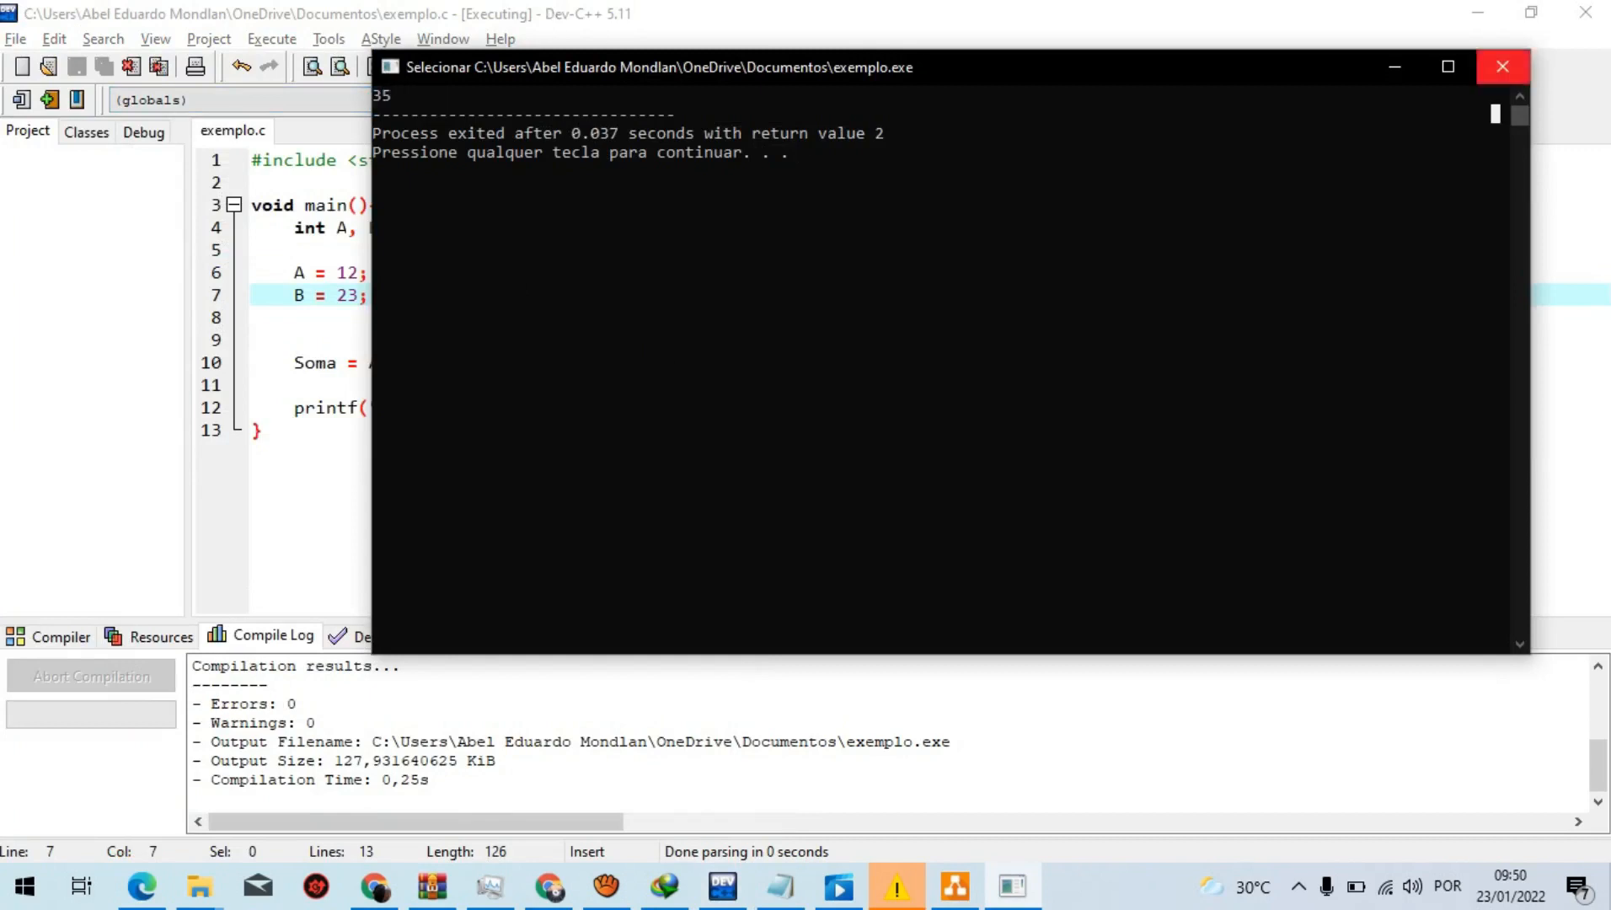
left_click(1502, 67)
left_click(628, 417)
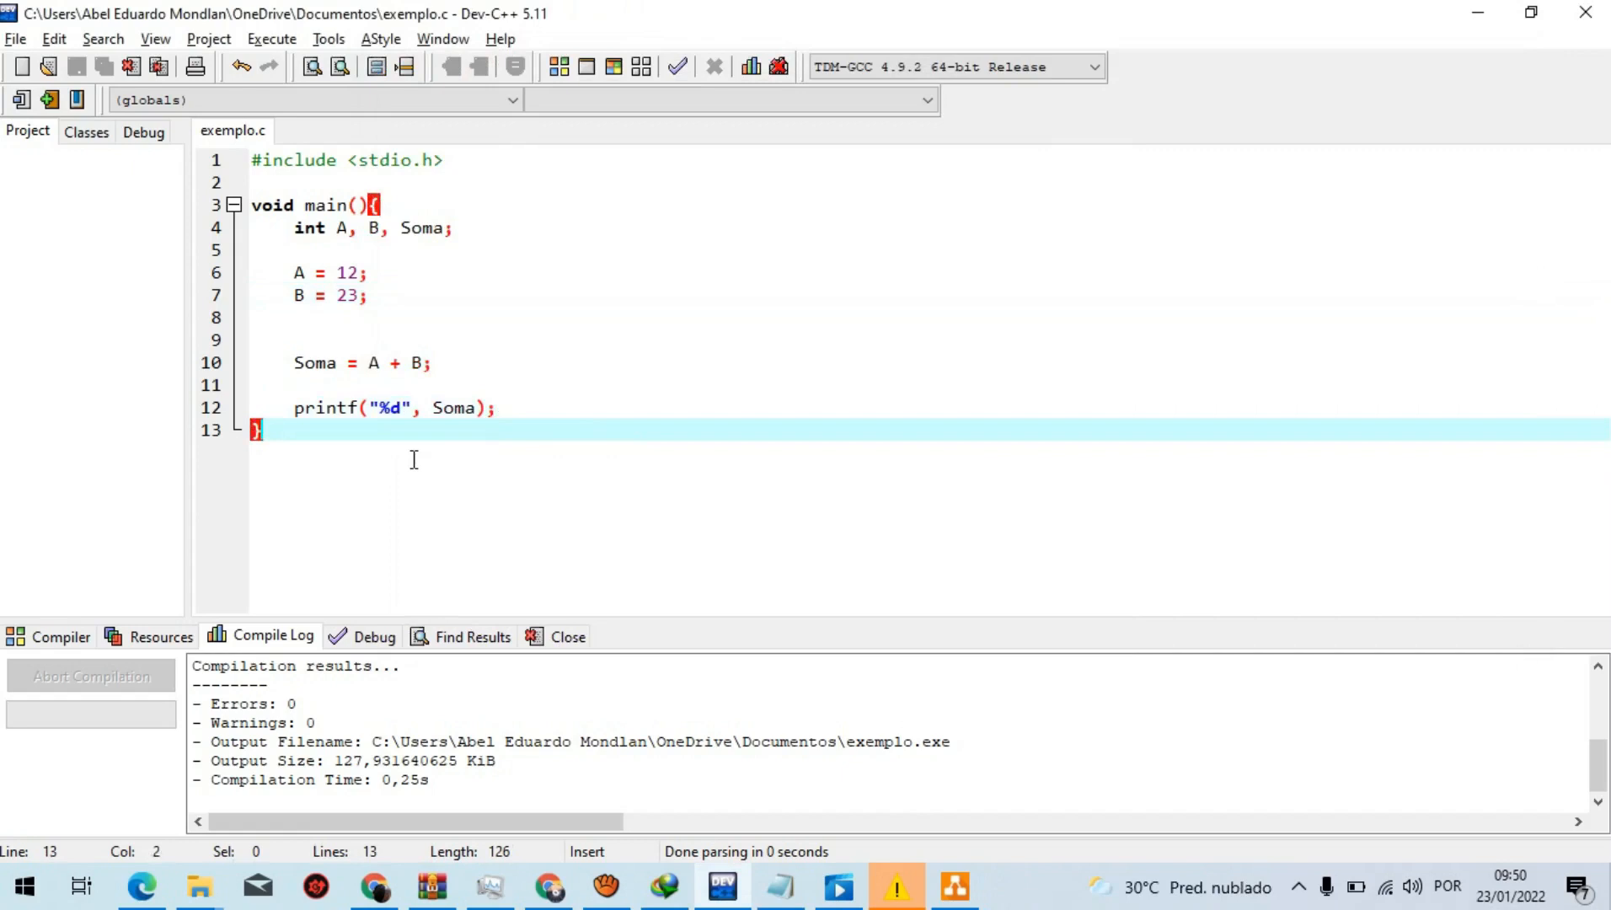
Step: Review the exemplo.c code from the include line through the assignments of A and B, the Soma calculation and the printf statement
left_click_drag(414, 455, 252, 160)
left_click(385, 291)
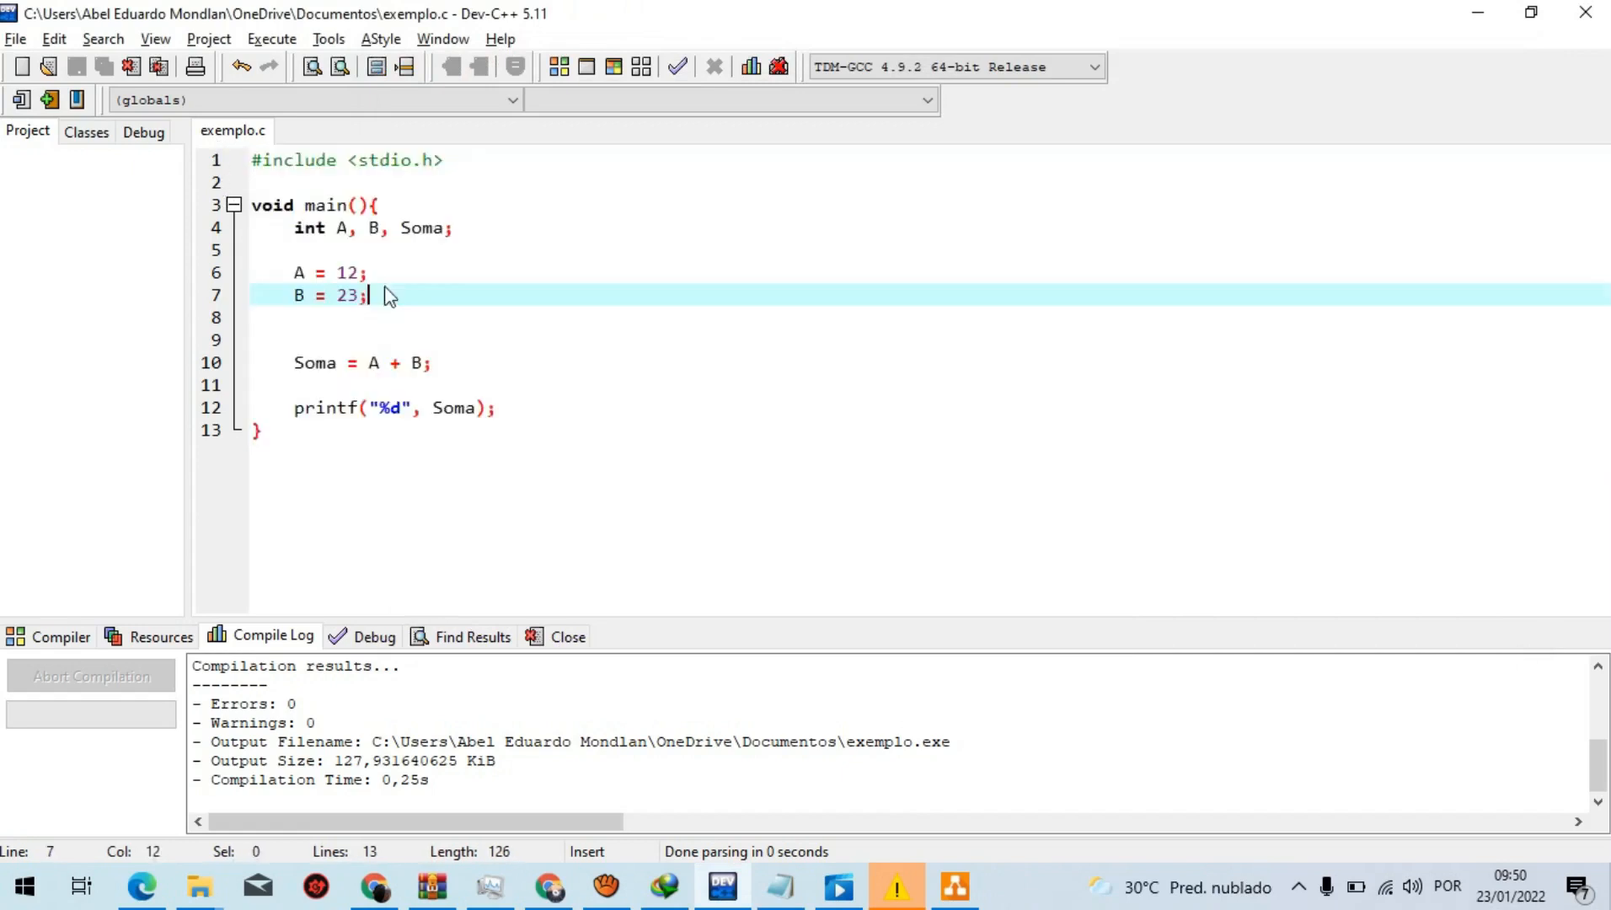
left_click(427, 393)
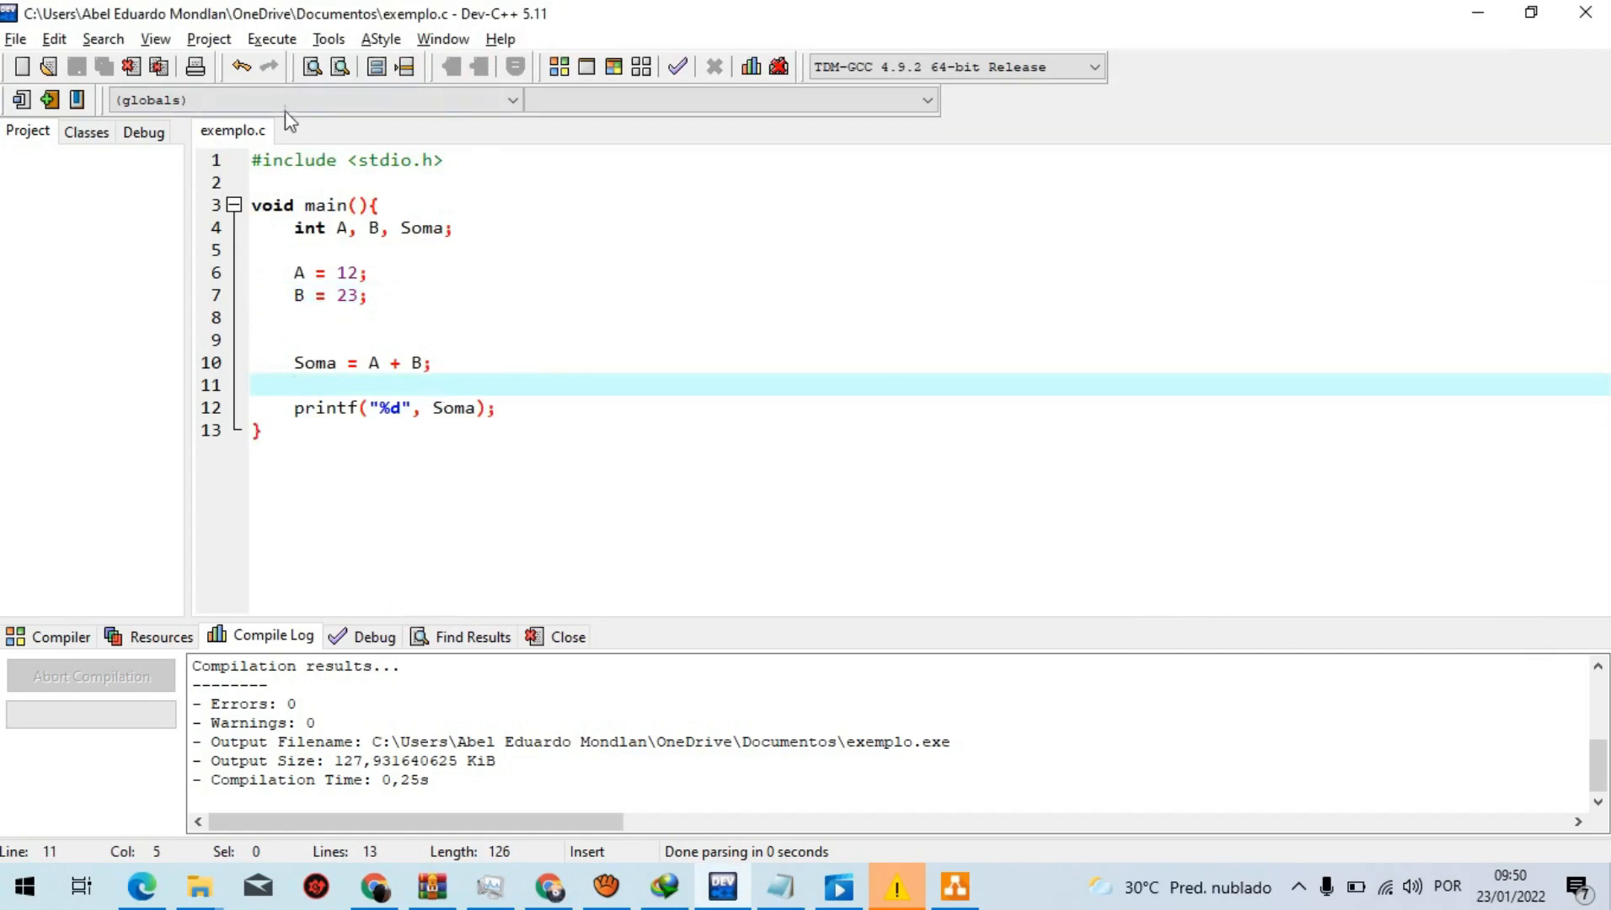
left_click_drag(408, 517, 268, 200)
left_click(593, 442)
left_click_drag(415, 496, 462, 491)
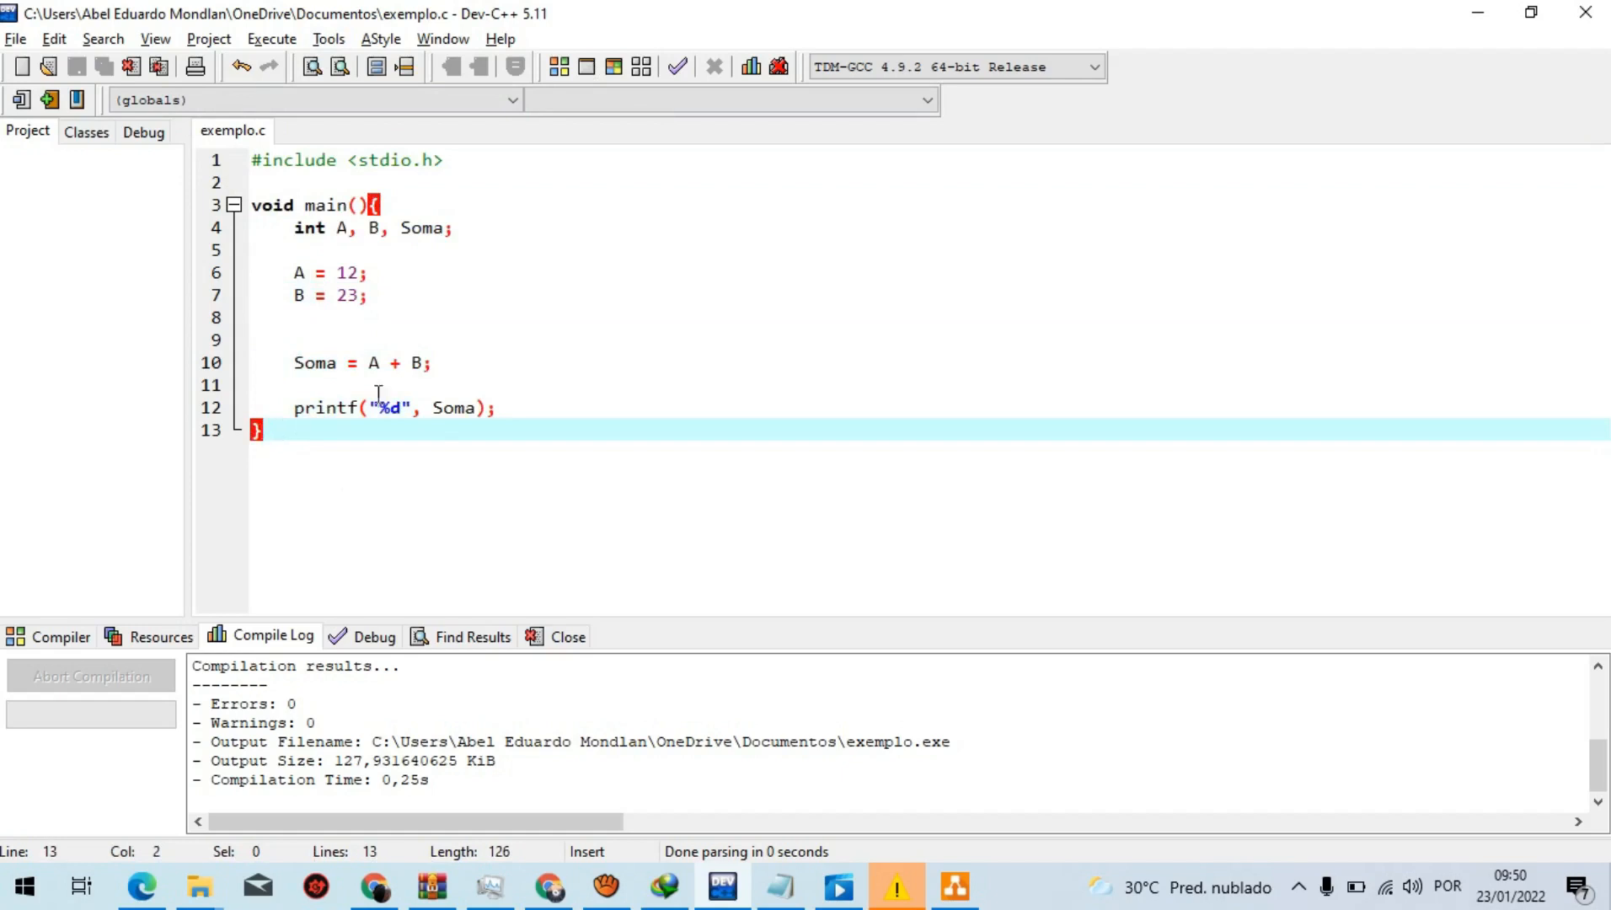
left_click(434, 361)
left_click(422, 337)
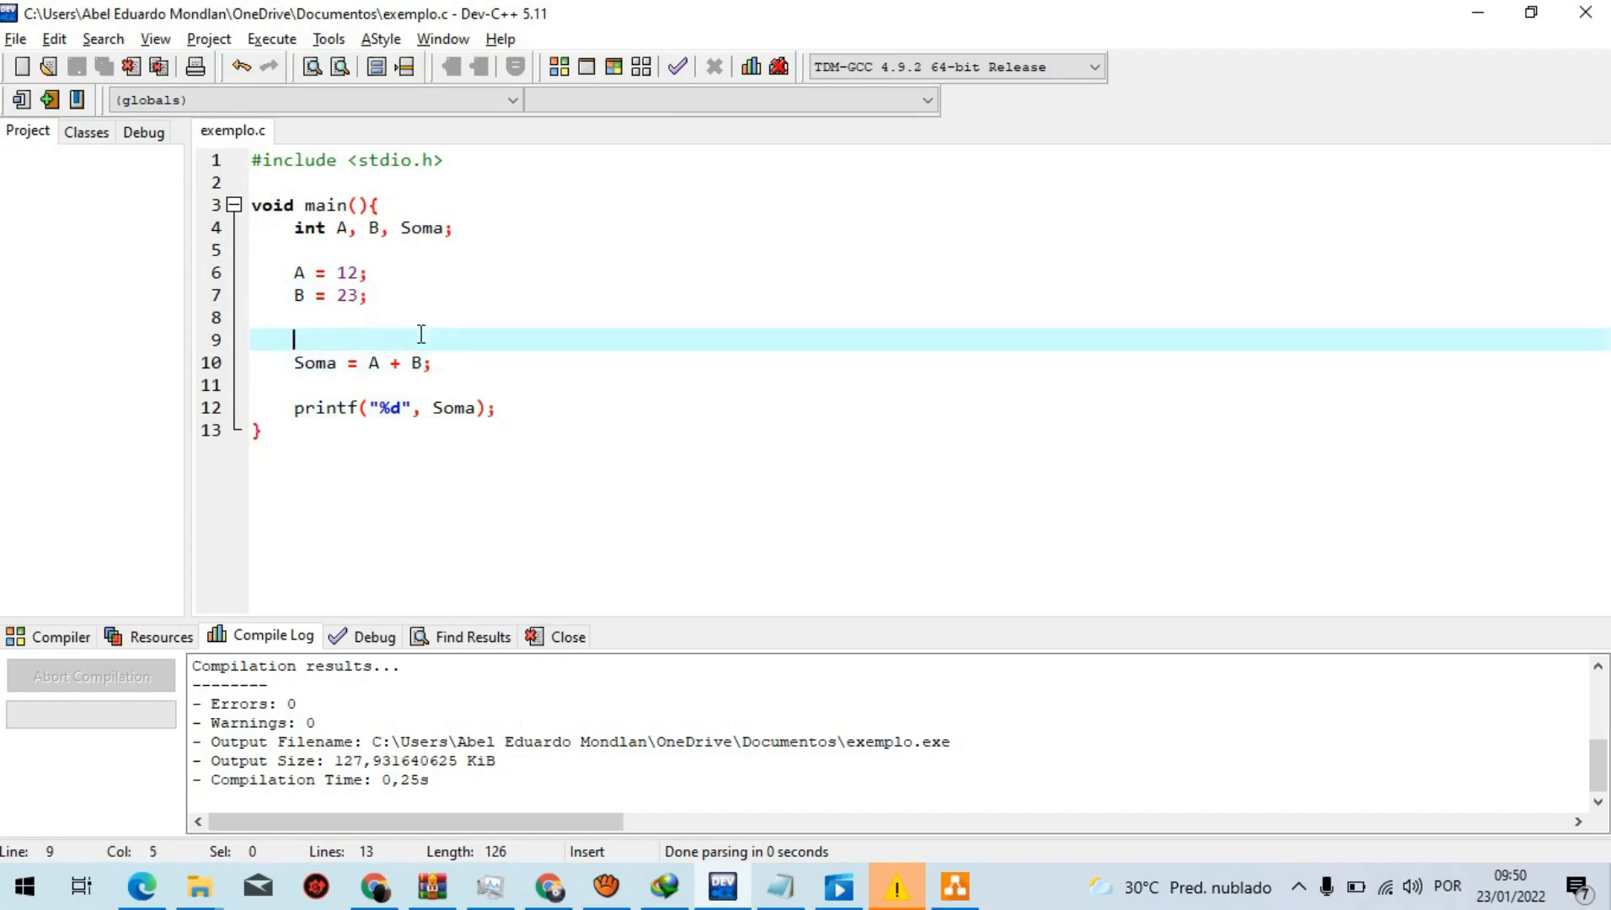
Step: Switch to draw.io and deselect the Soma shape to view the whole flowchart
key("alt+Tab")
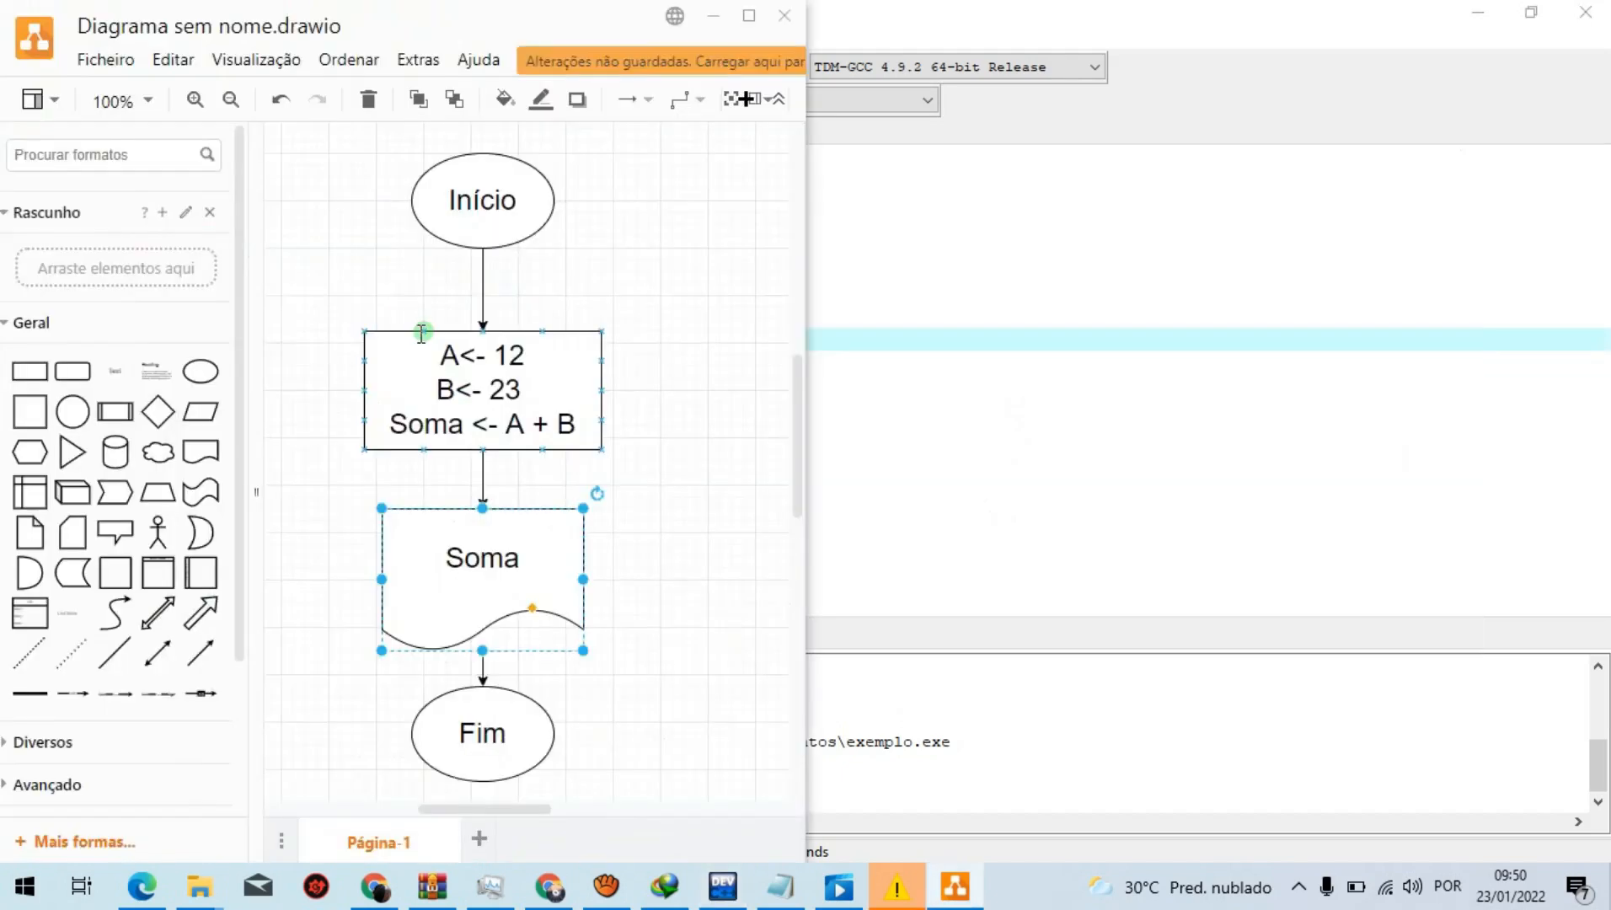
left_click(638, 230)
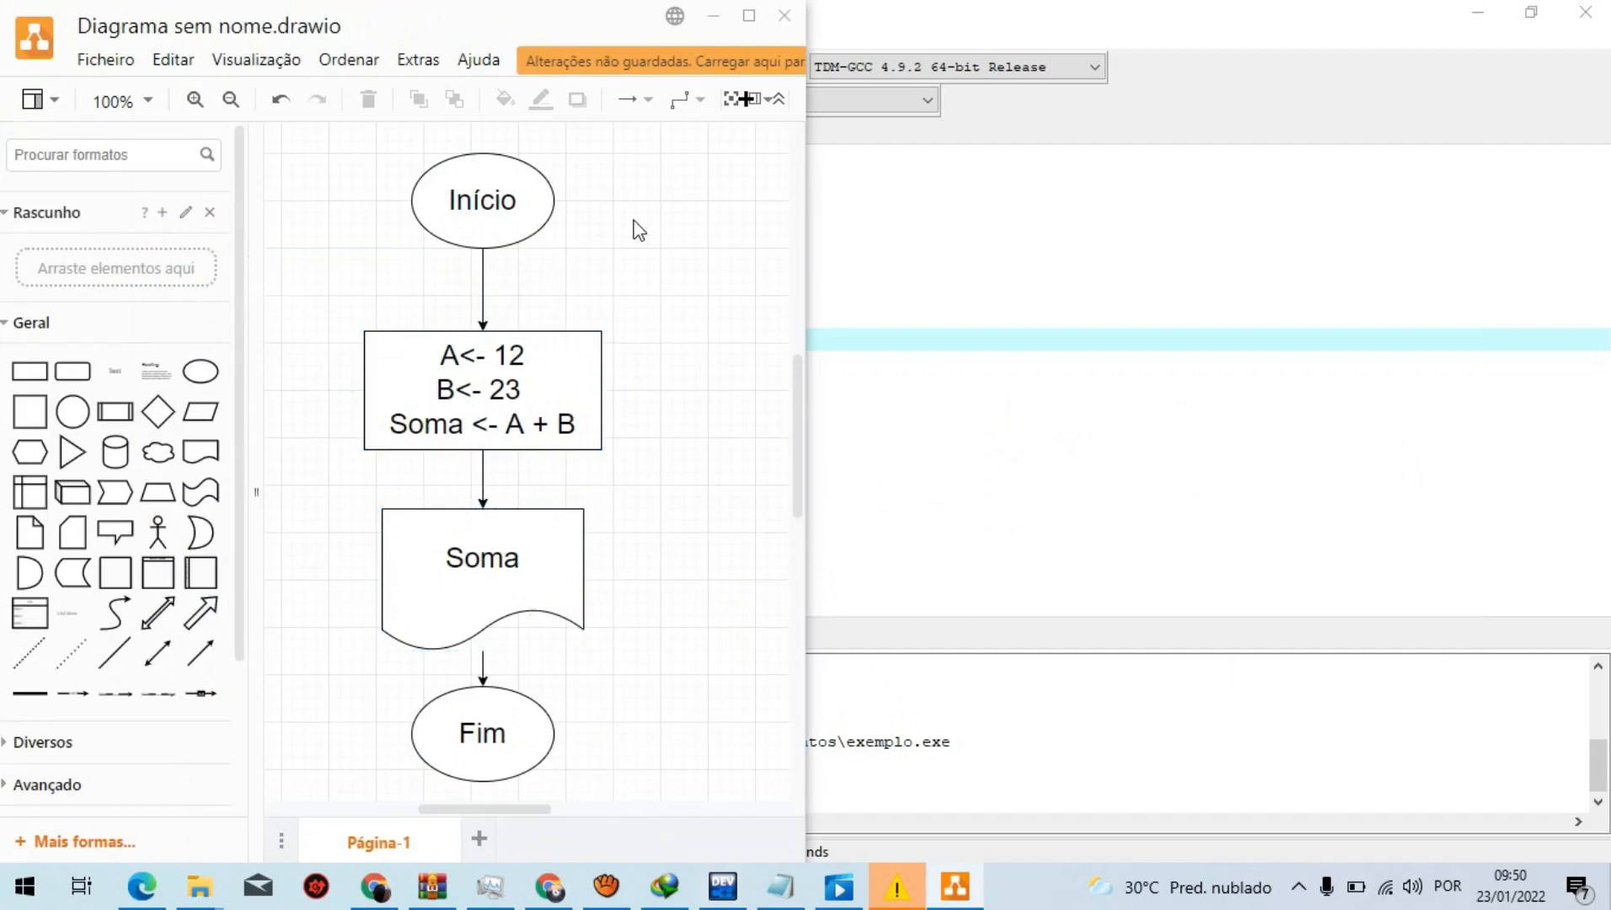